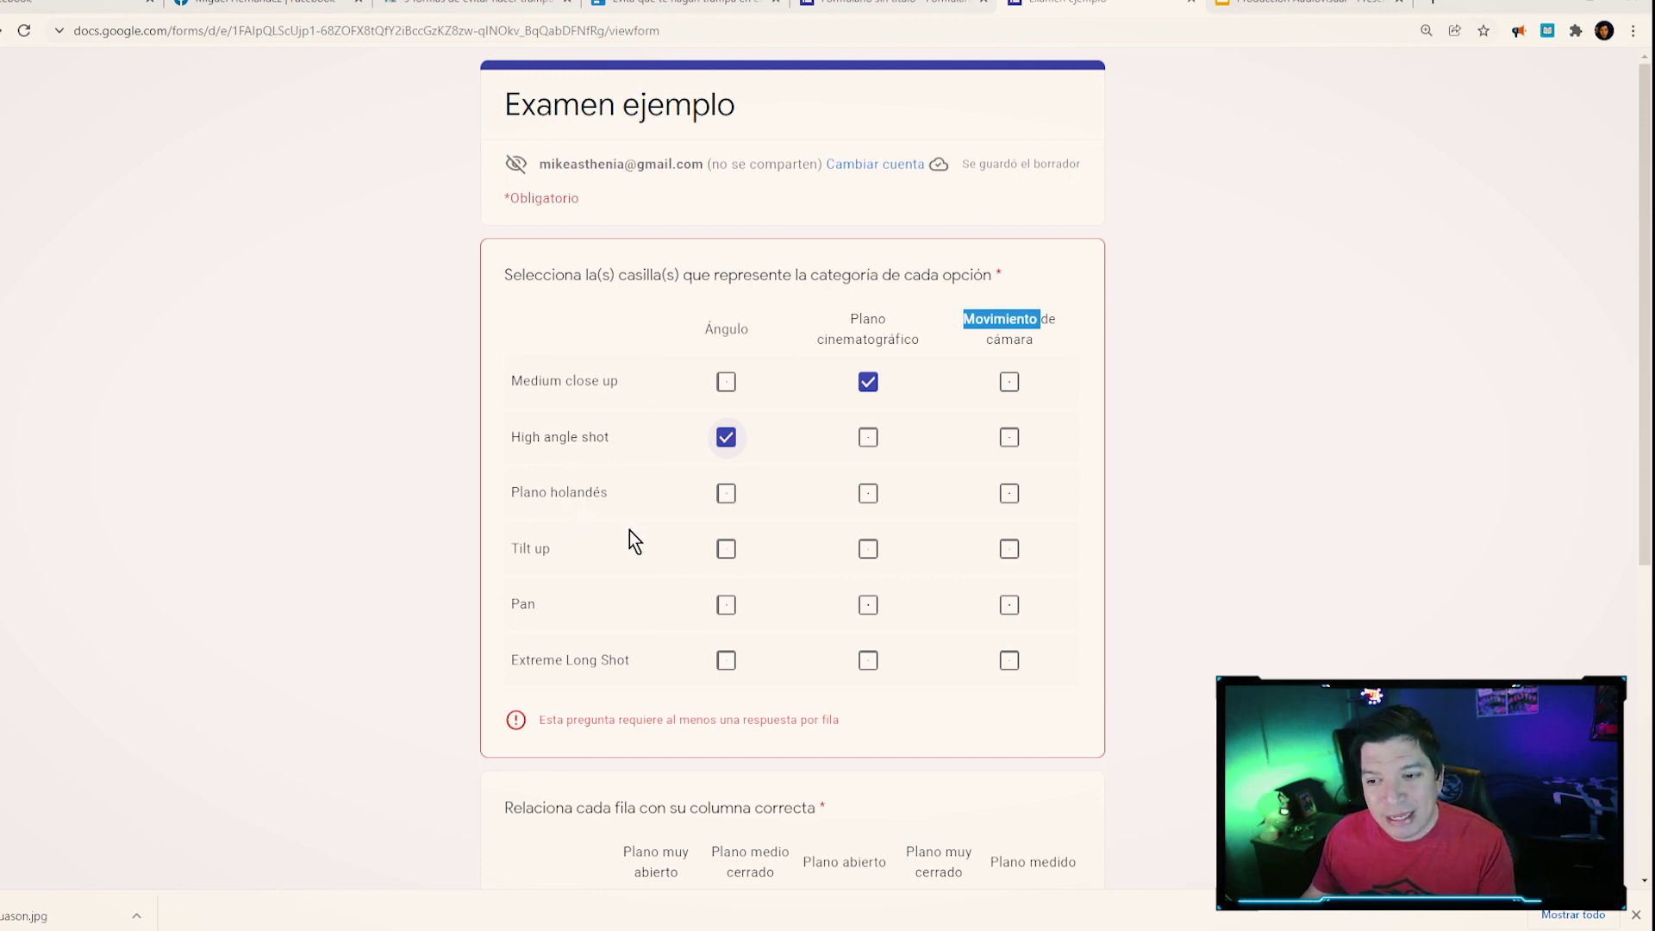
# - Mark Plano holandés as Ángulo and Plano cinematográfico, Tilt up and Pan as Movimiento de cámara, and Extreme Long Shot as Plano cinematográfico
pyautogui.click(866, 502)
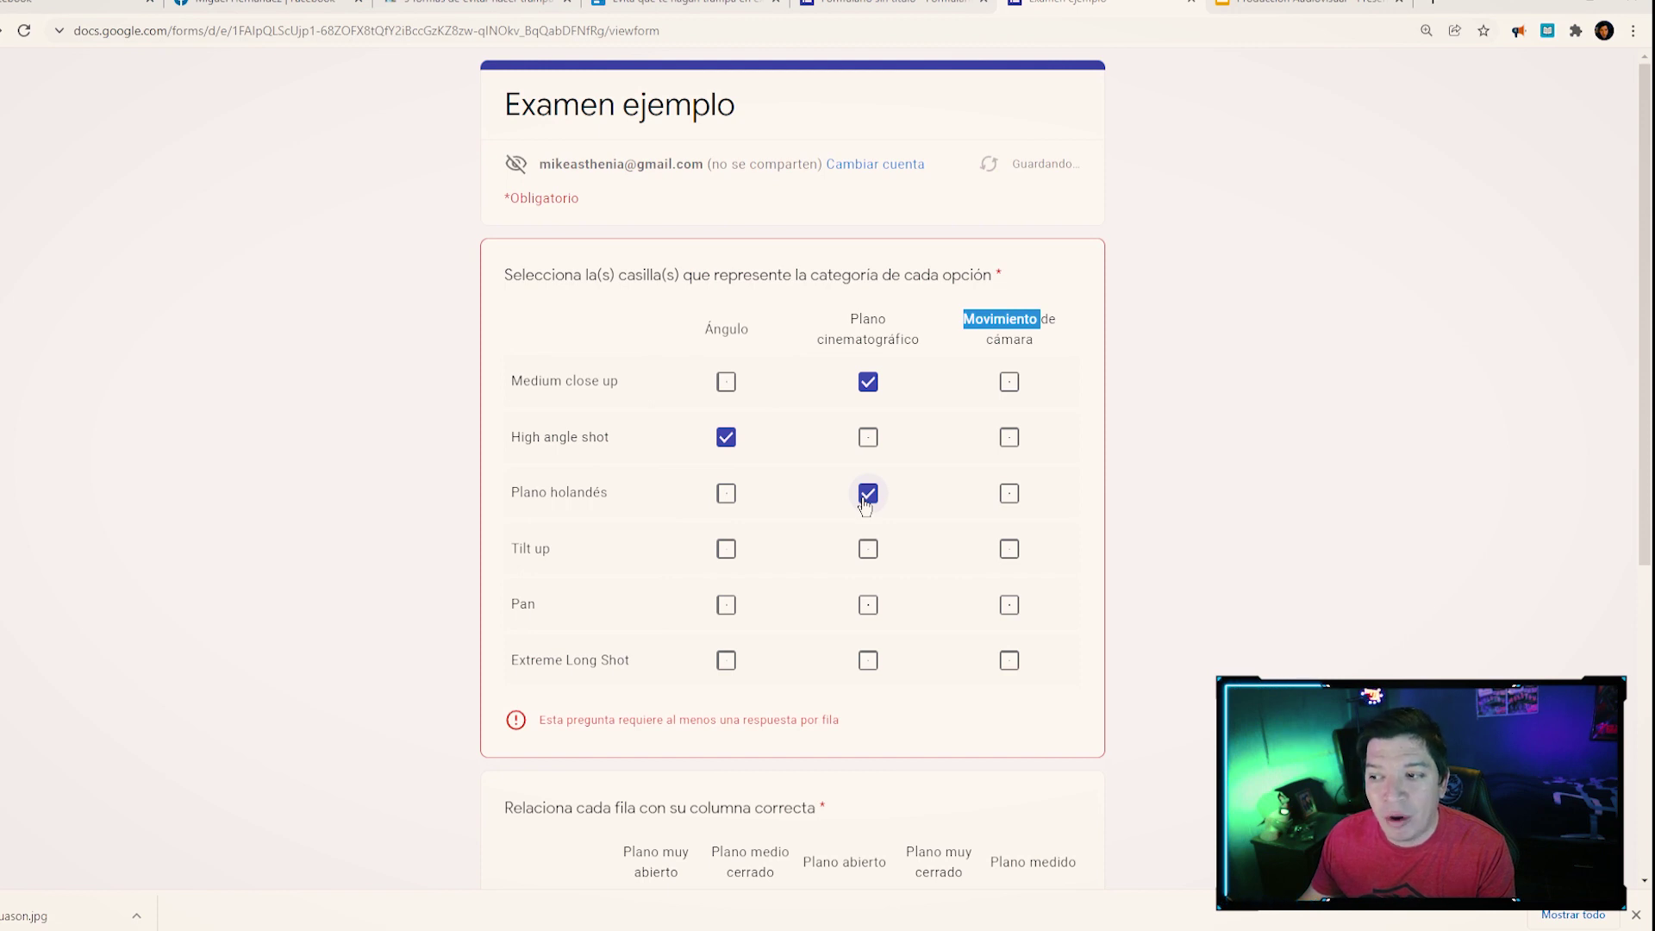
pyautogui.click(729, 498)
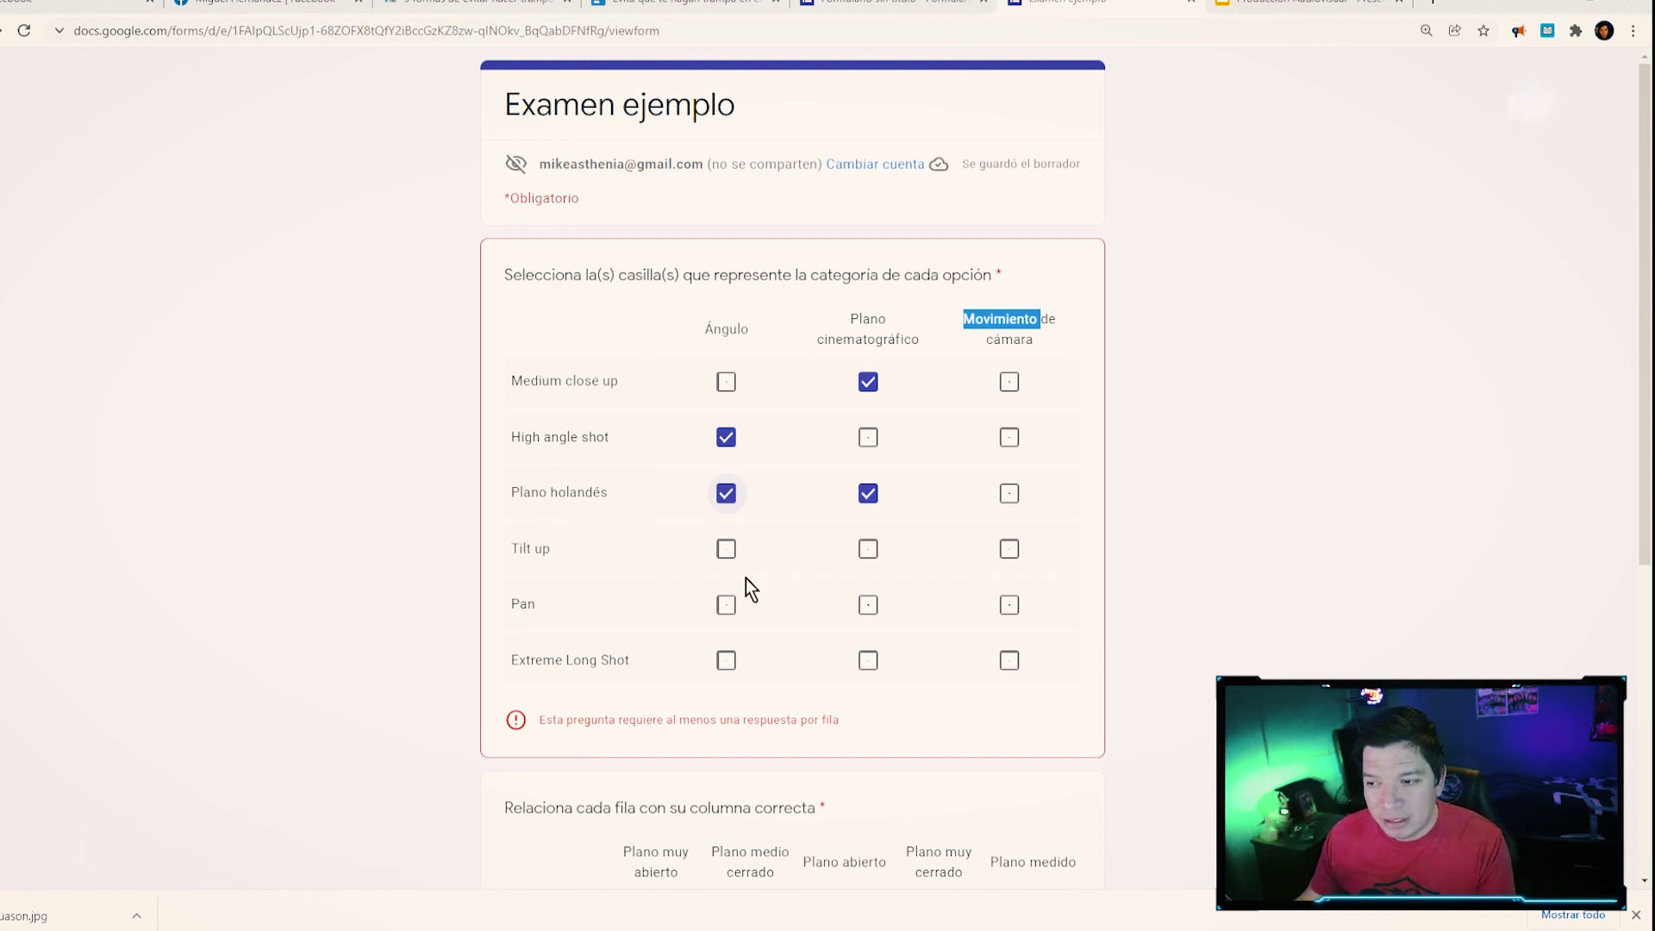
pyautogui.click(1010, 550)
pyautogui.click(1012, 606)
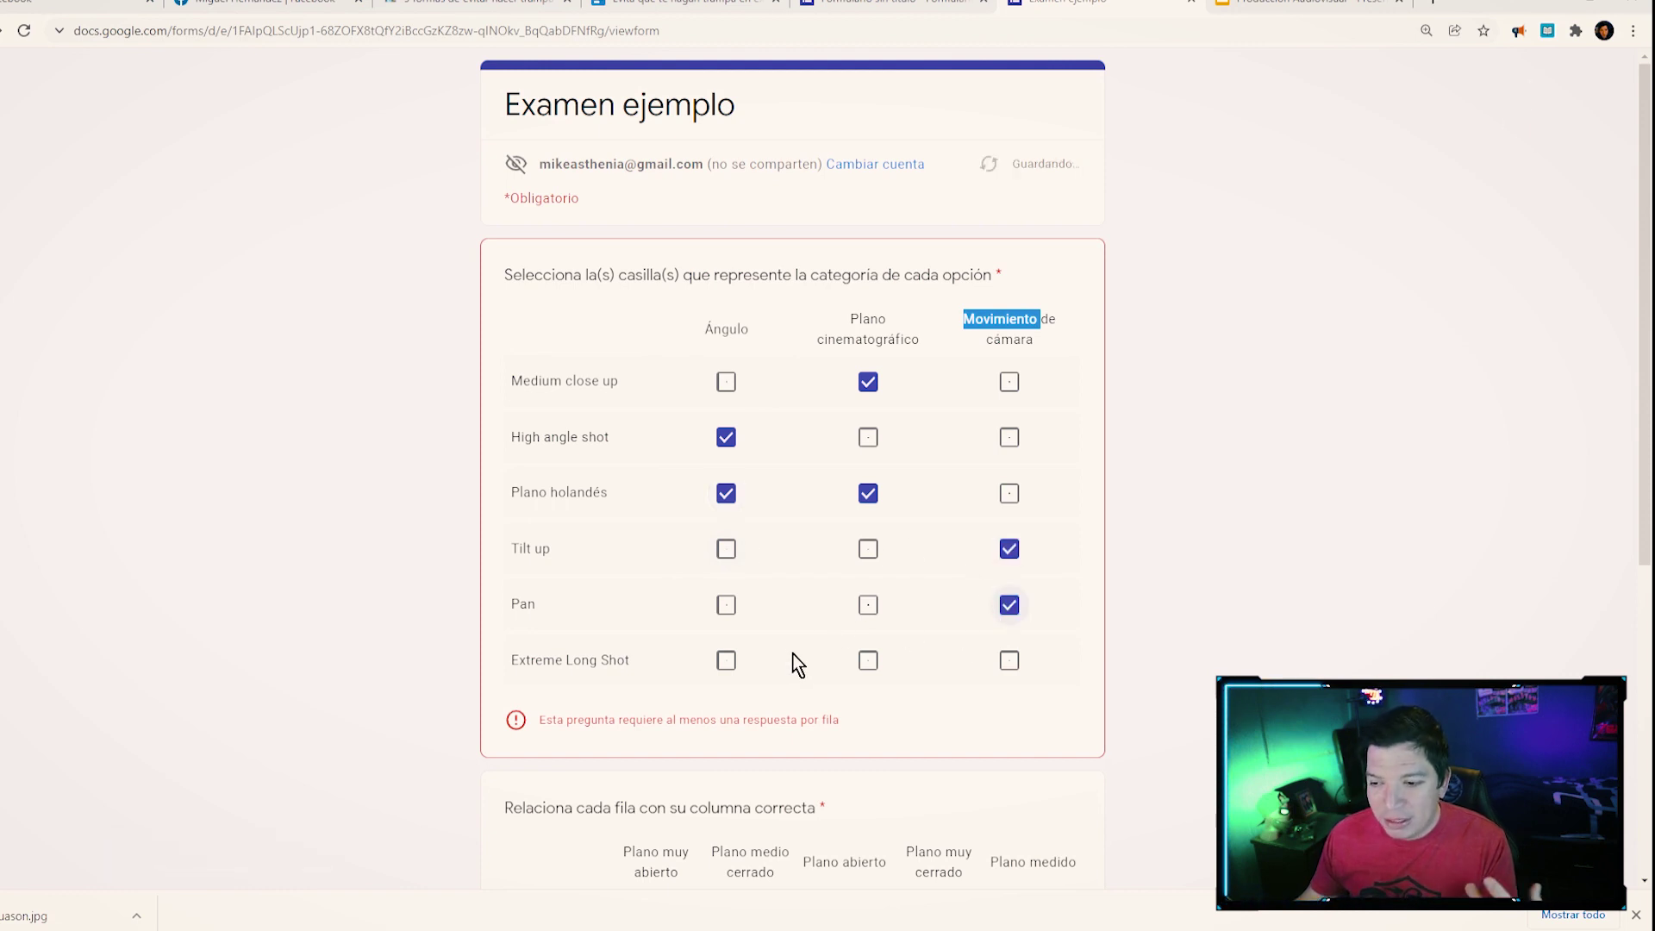
pyautogui.click(857, 658)
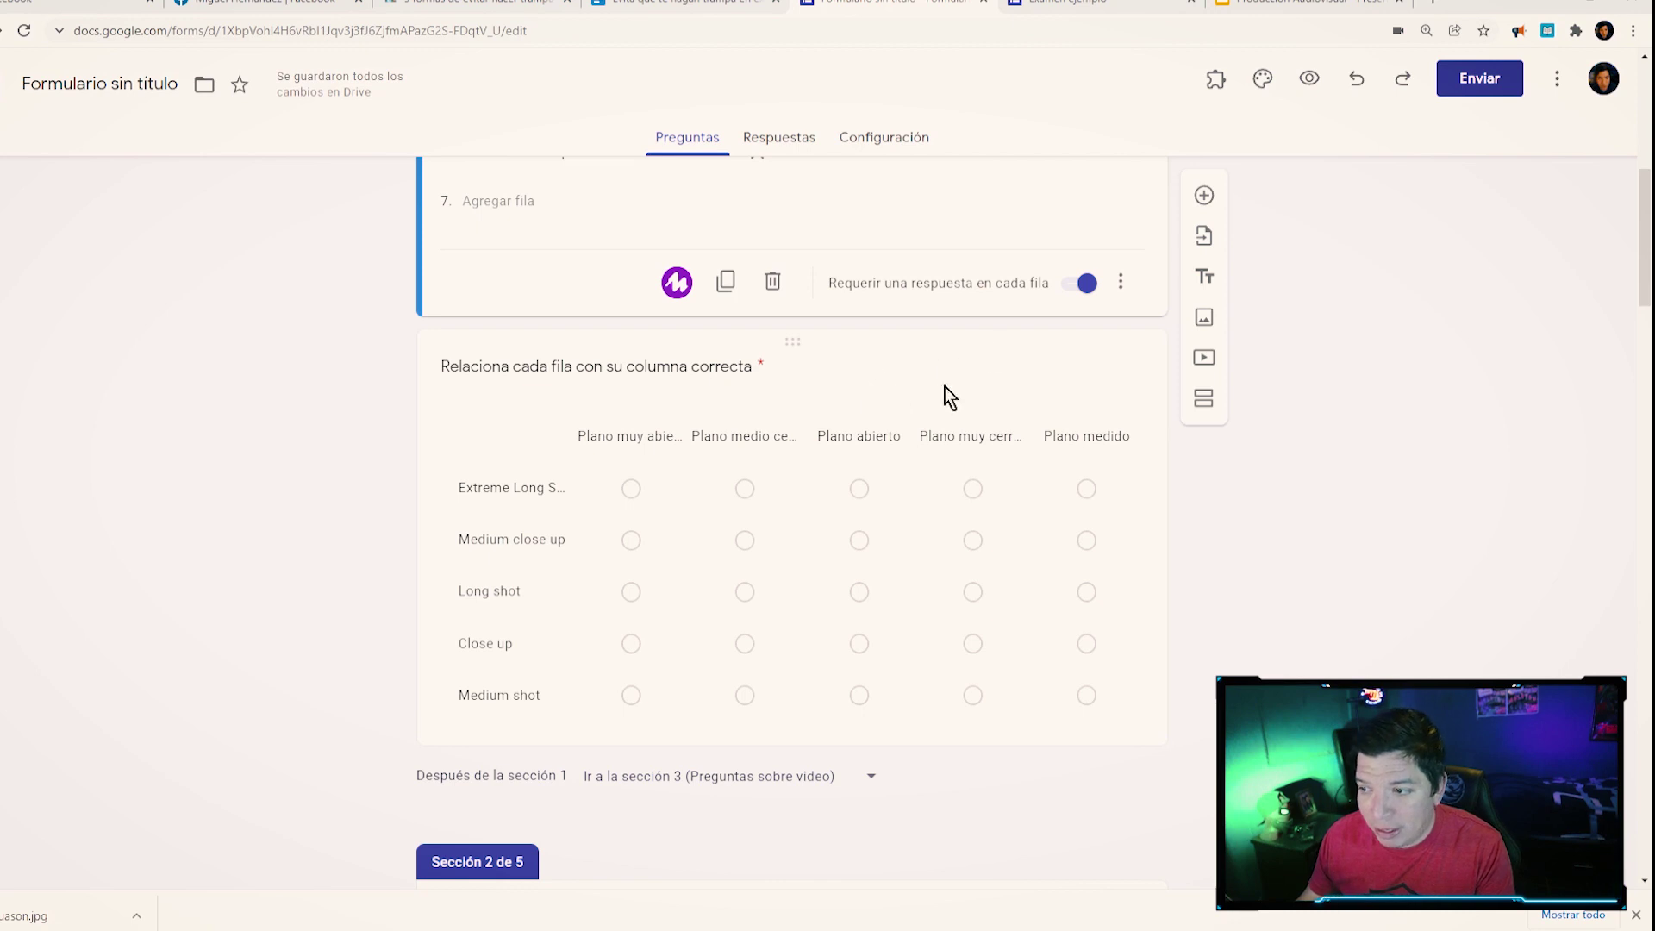
# - Review the question types for "Relaciona cada fila con su columna correcta" in the form editor, keeping Cuadrícula de opción múltiple
pyautogui.click(622, 365)
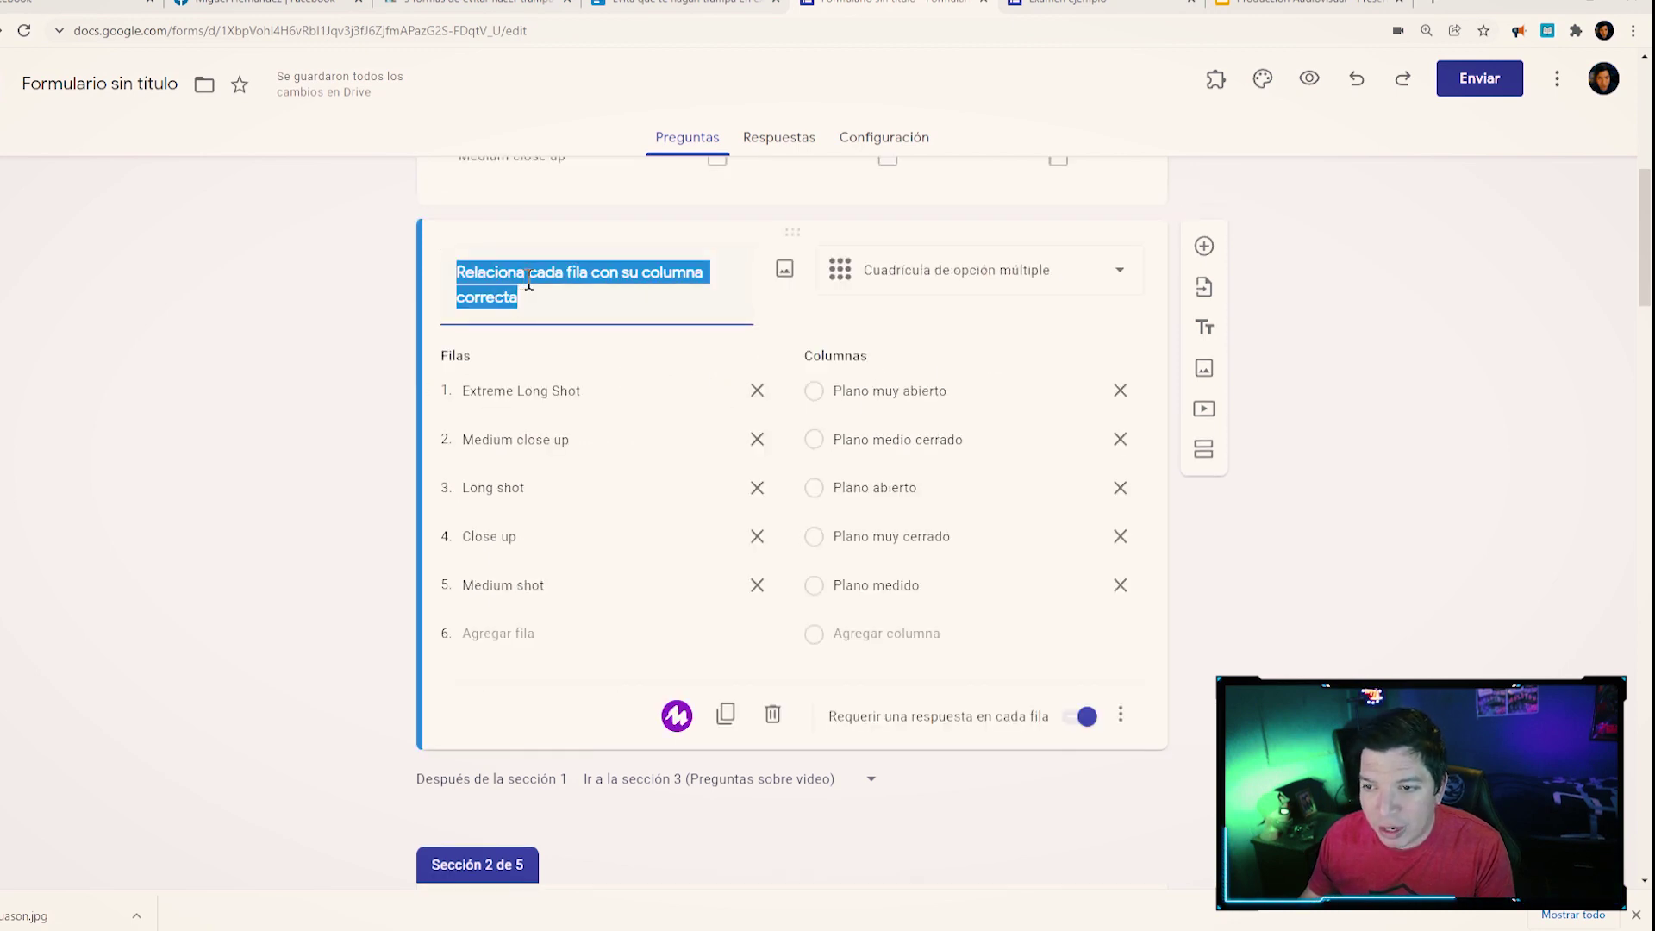
pyautogui.click(905, 277)
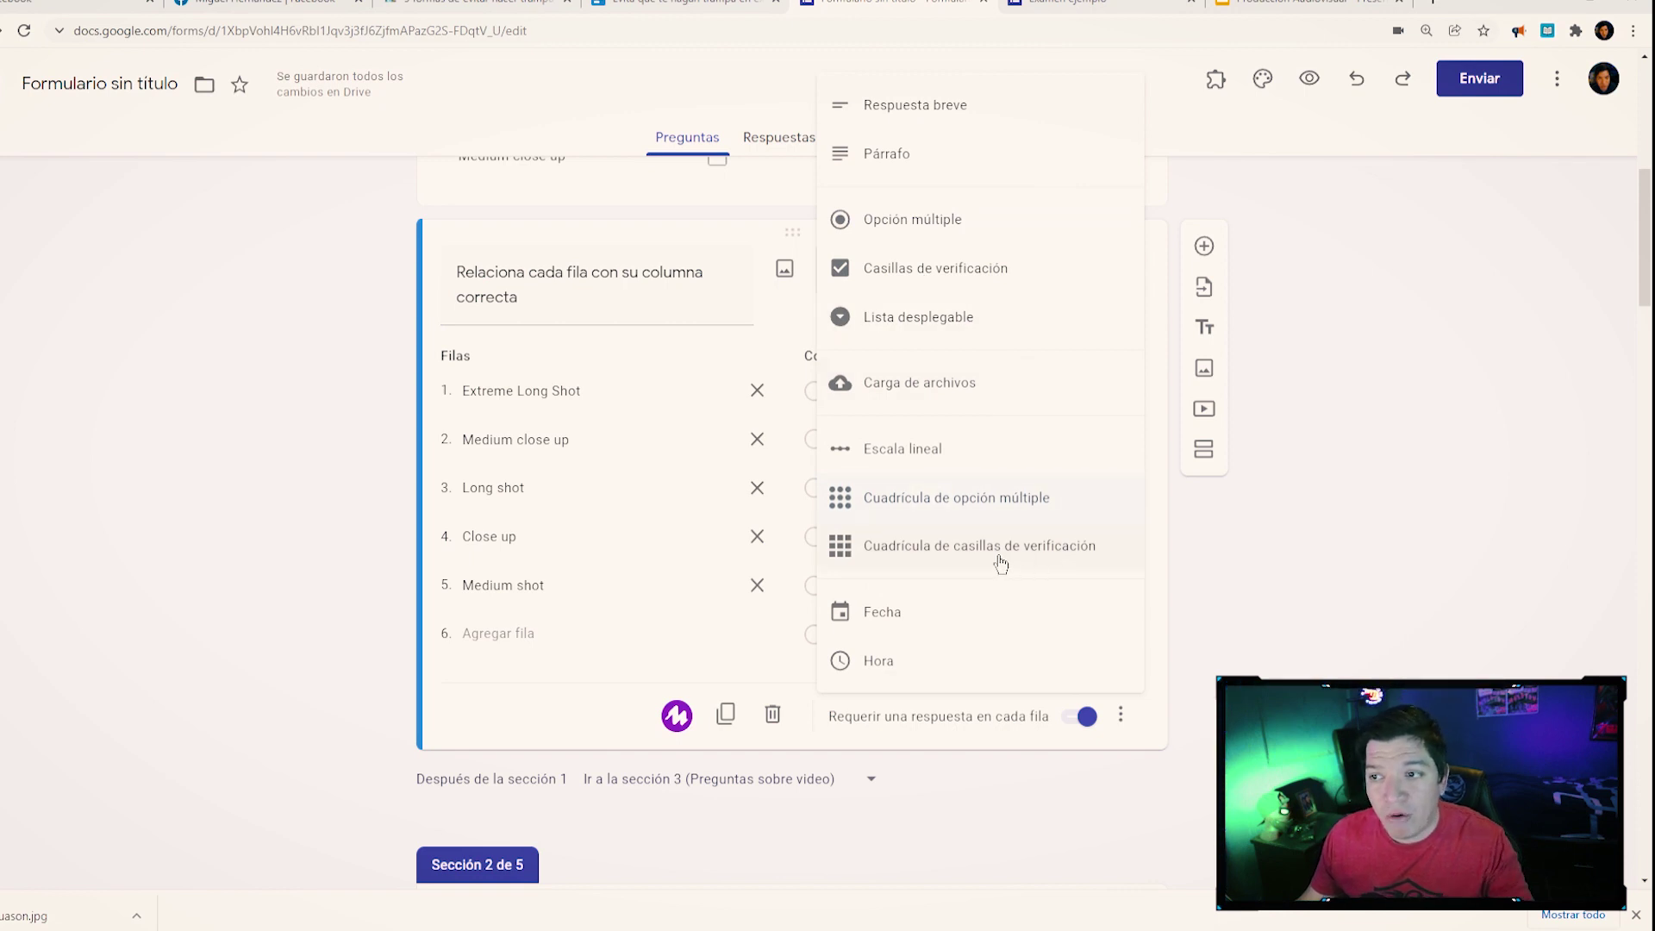
pyautogui.click(987, 500)
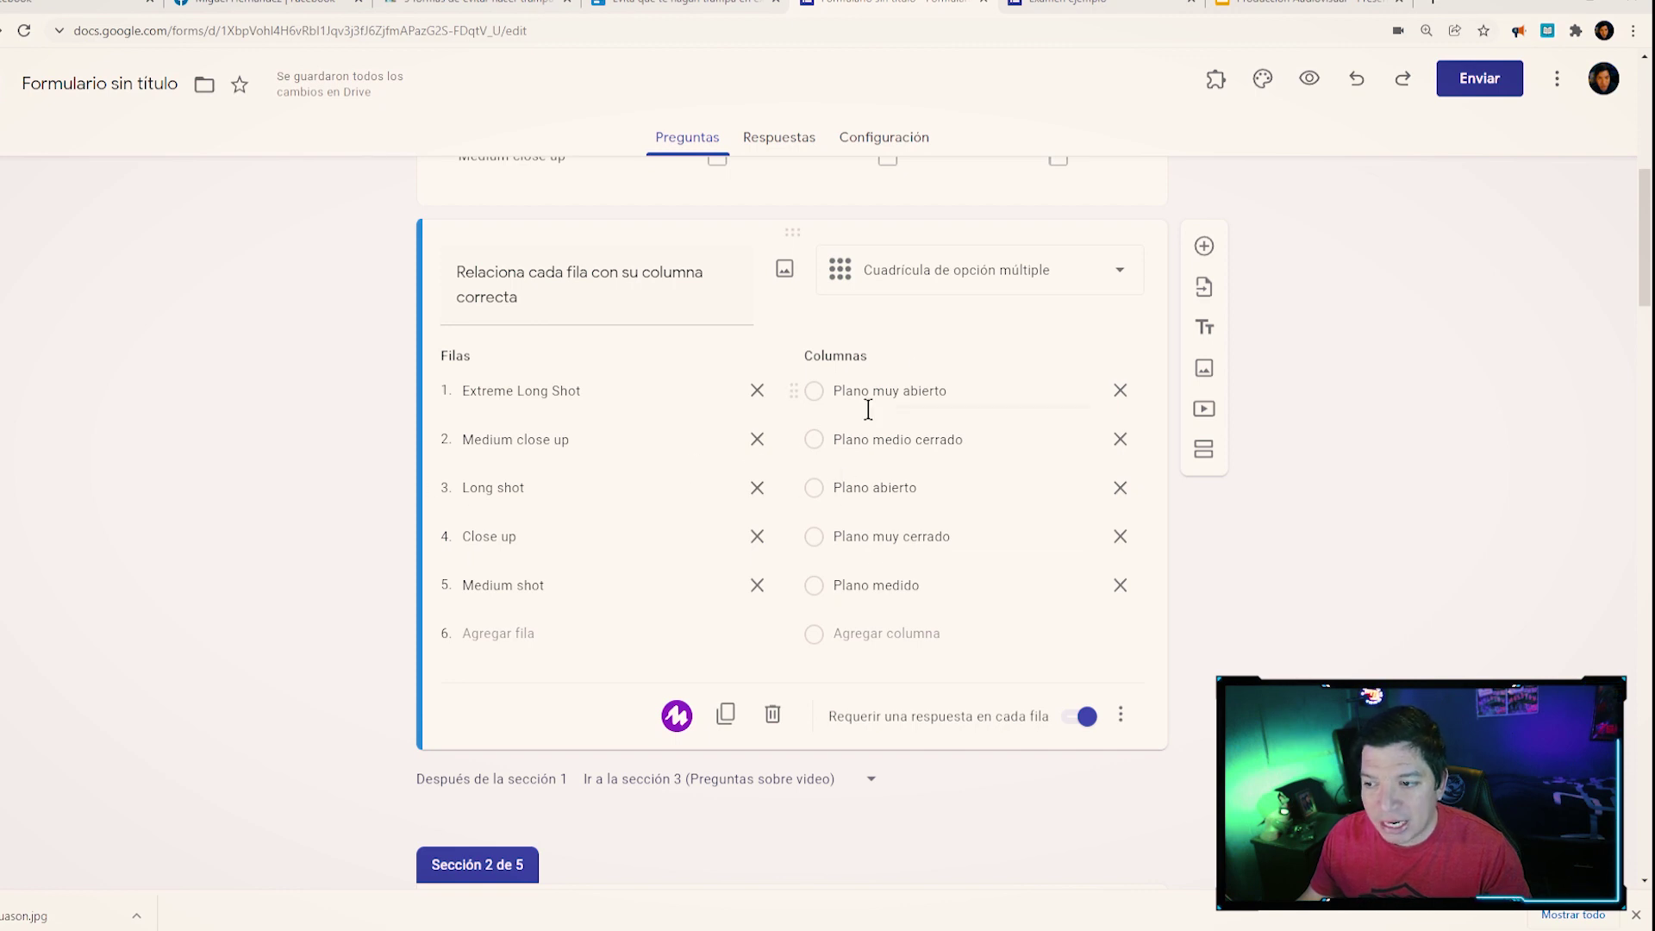
# - In the Examen ejemplo form's matching grid, try Plano abierto for Extreme Long Shot and settle on Plano muy abierto
pyautogui.hotkey('ctrl', 'Tab')
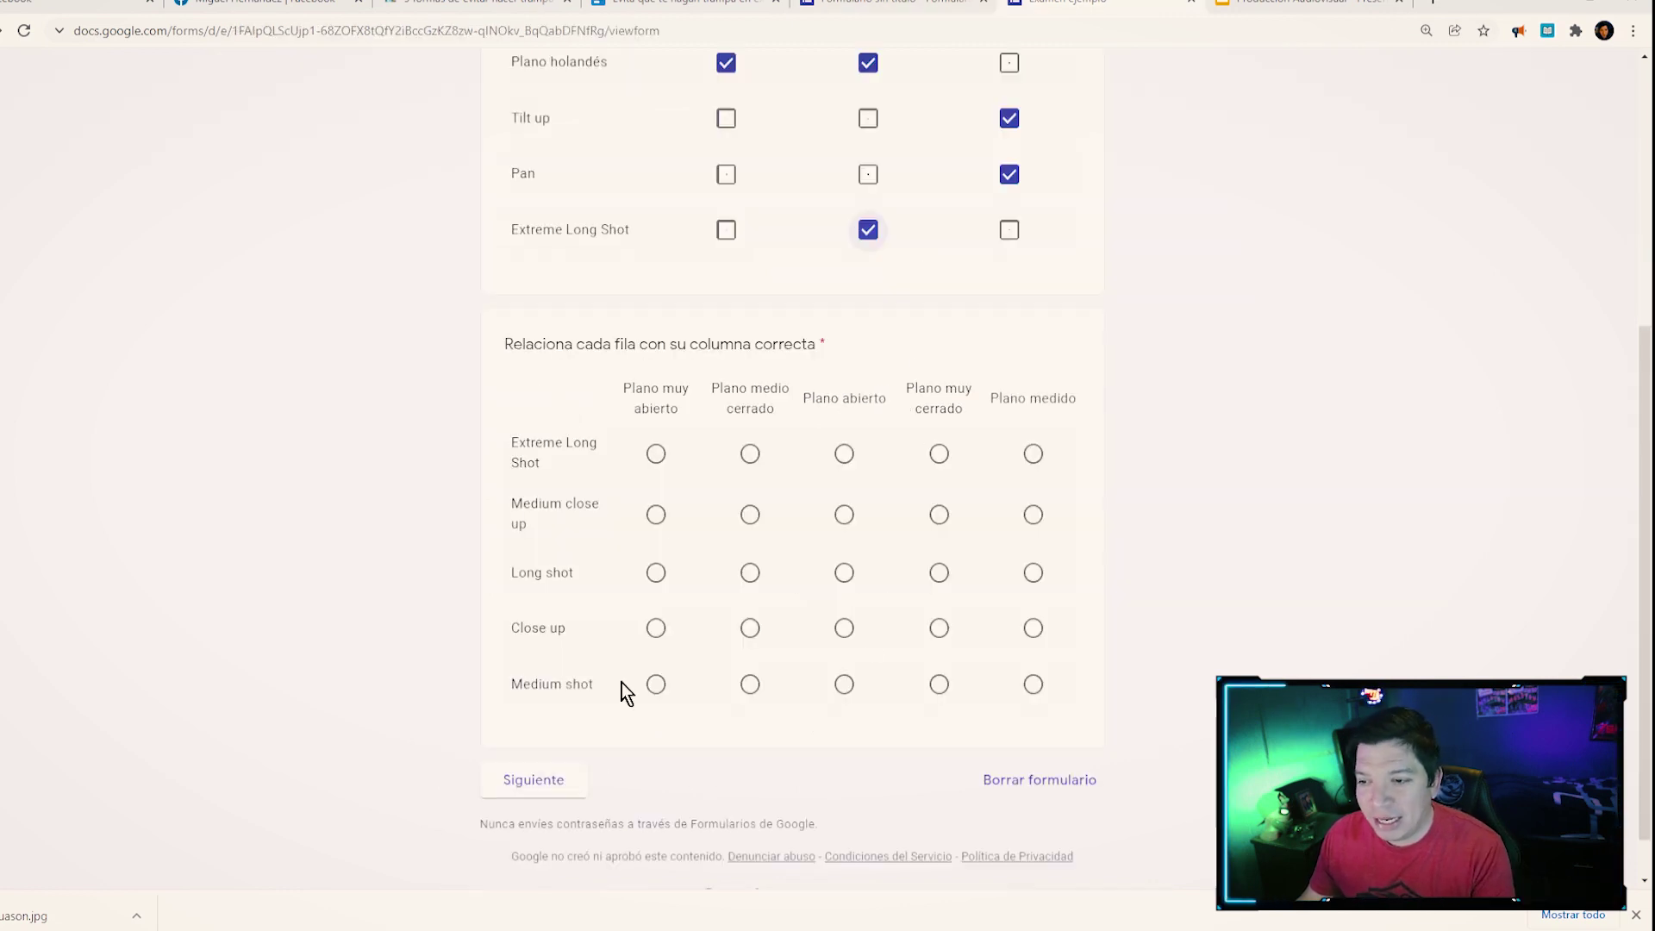
pyautogui.scroll(5, 759, 621)
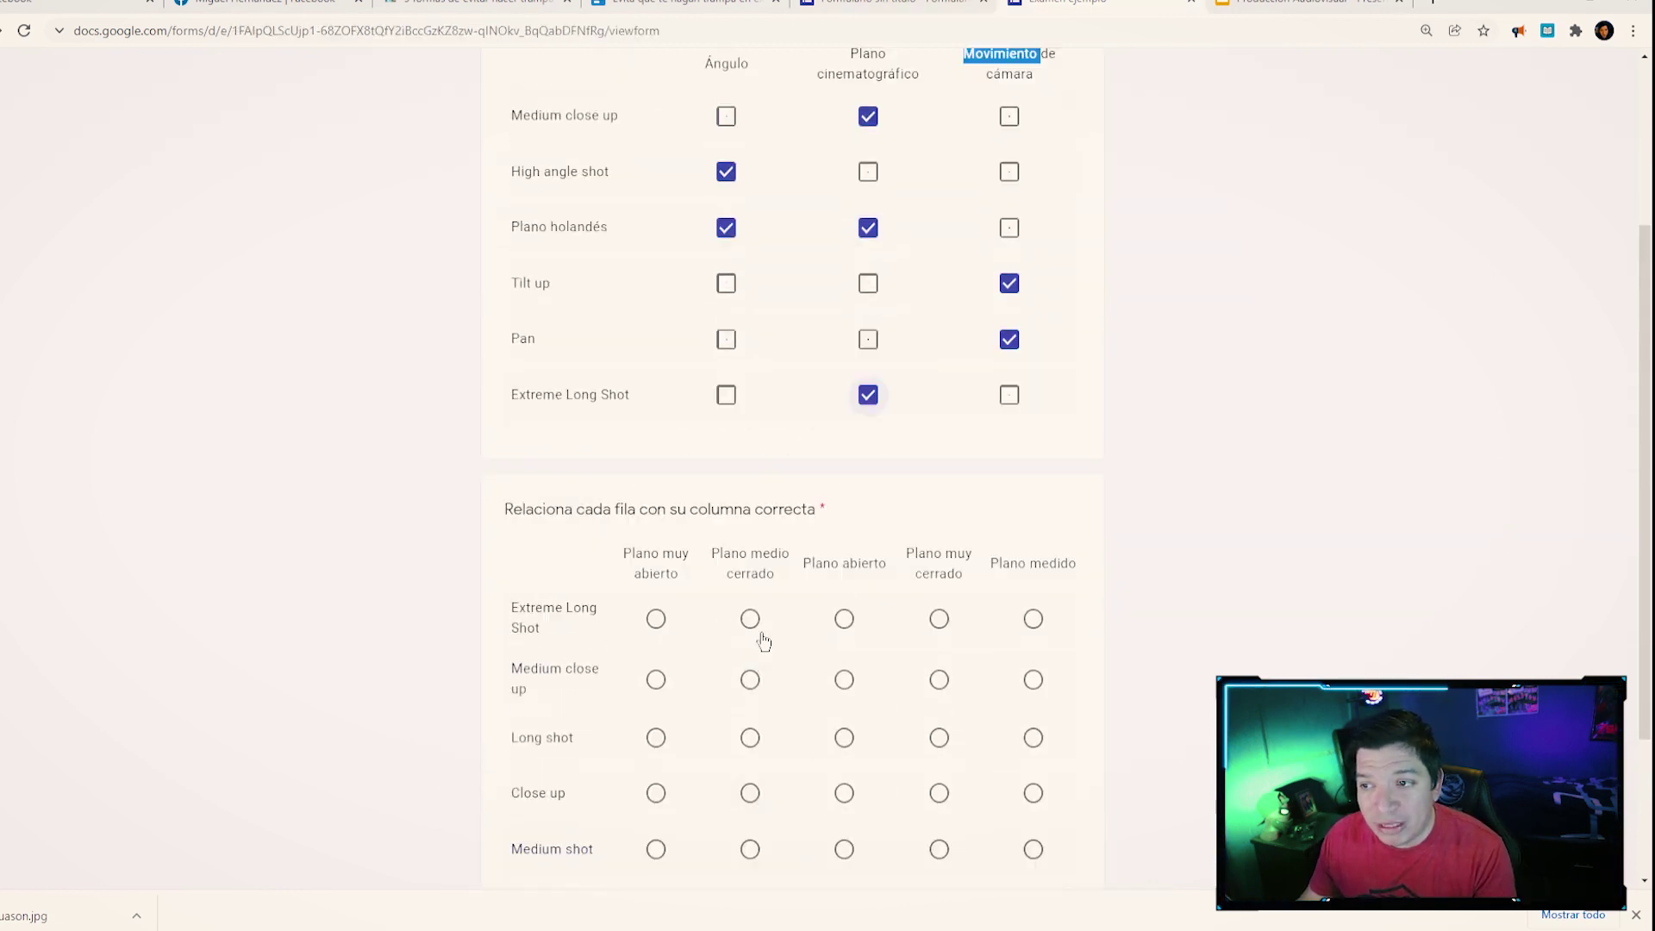
pyautogui.scroll(-6, 604, 449)
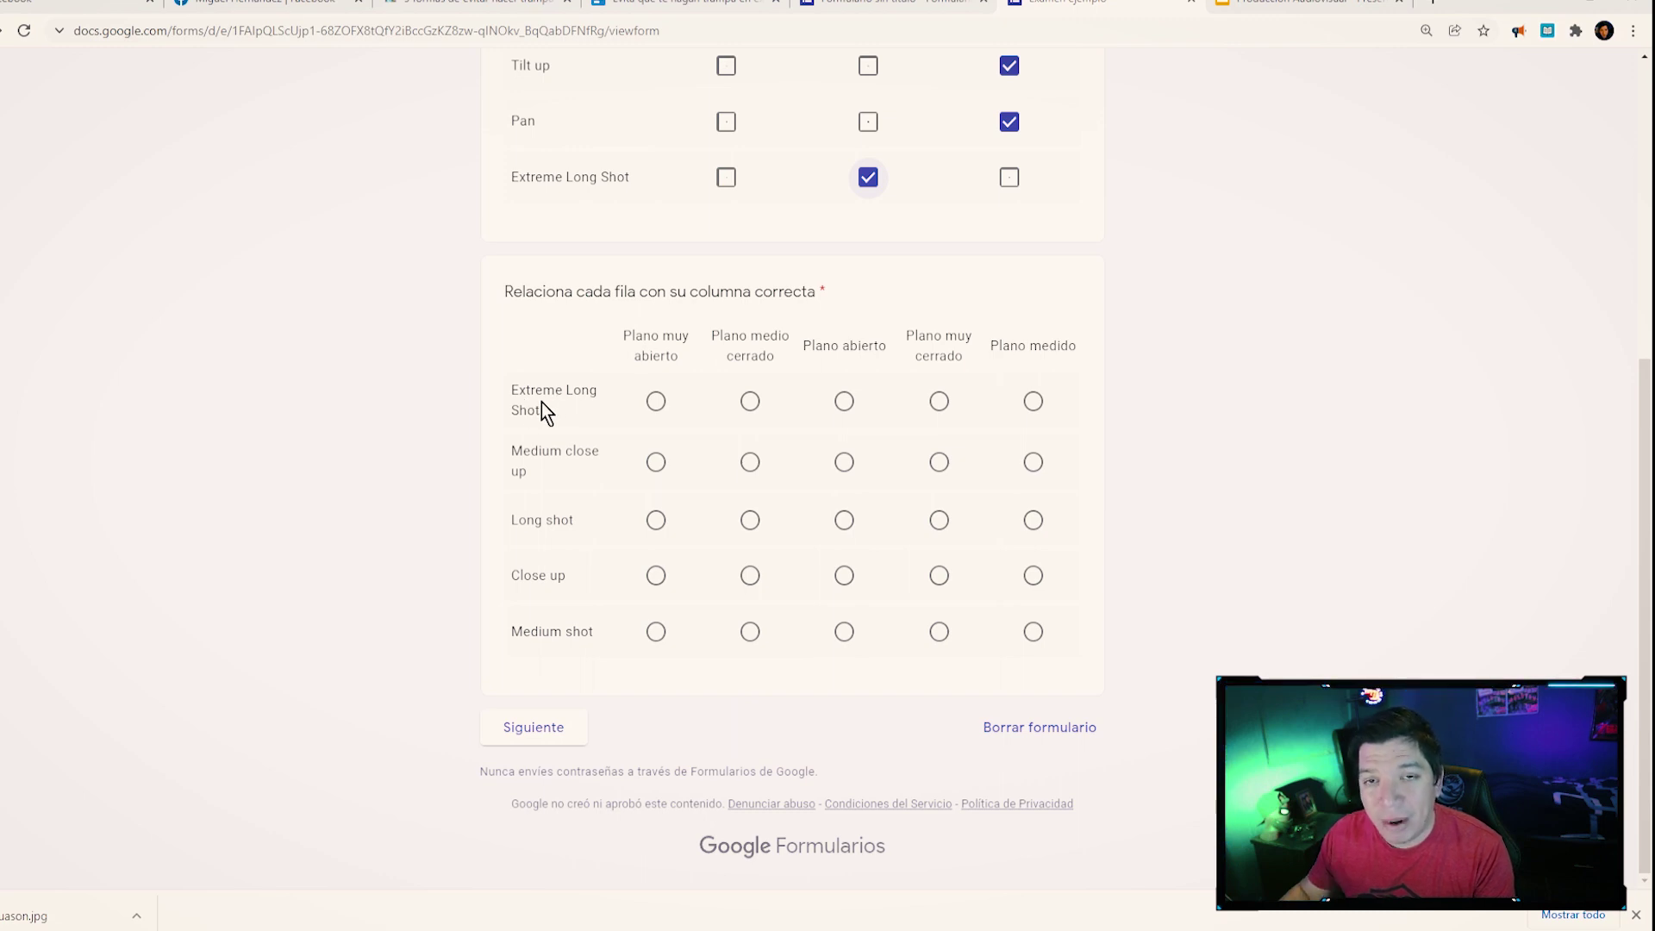
pyautogui.click(656, 403)
pyautogui.scroll(2, 668, 476)
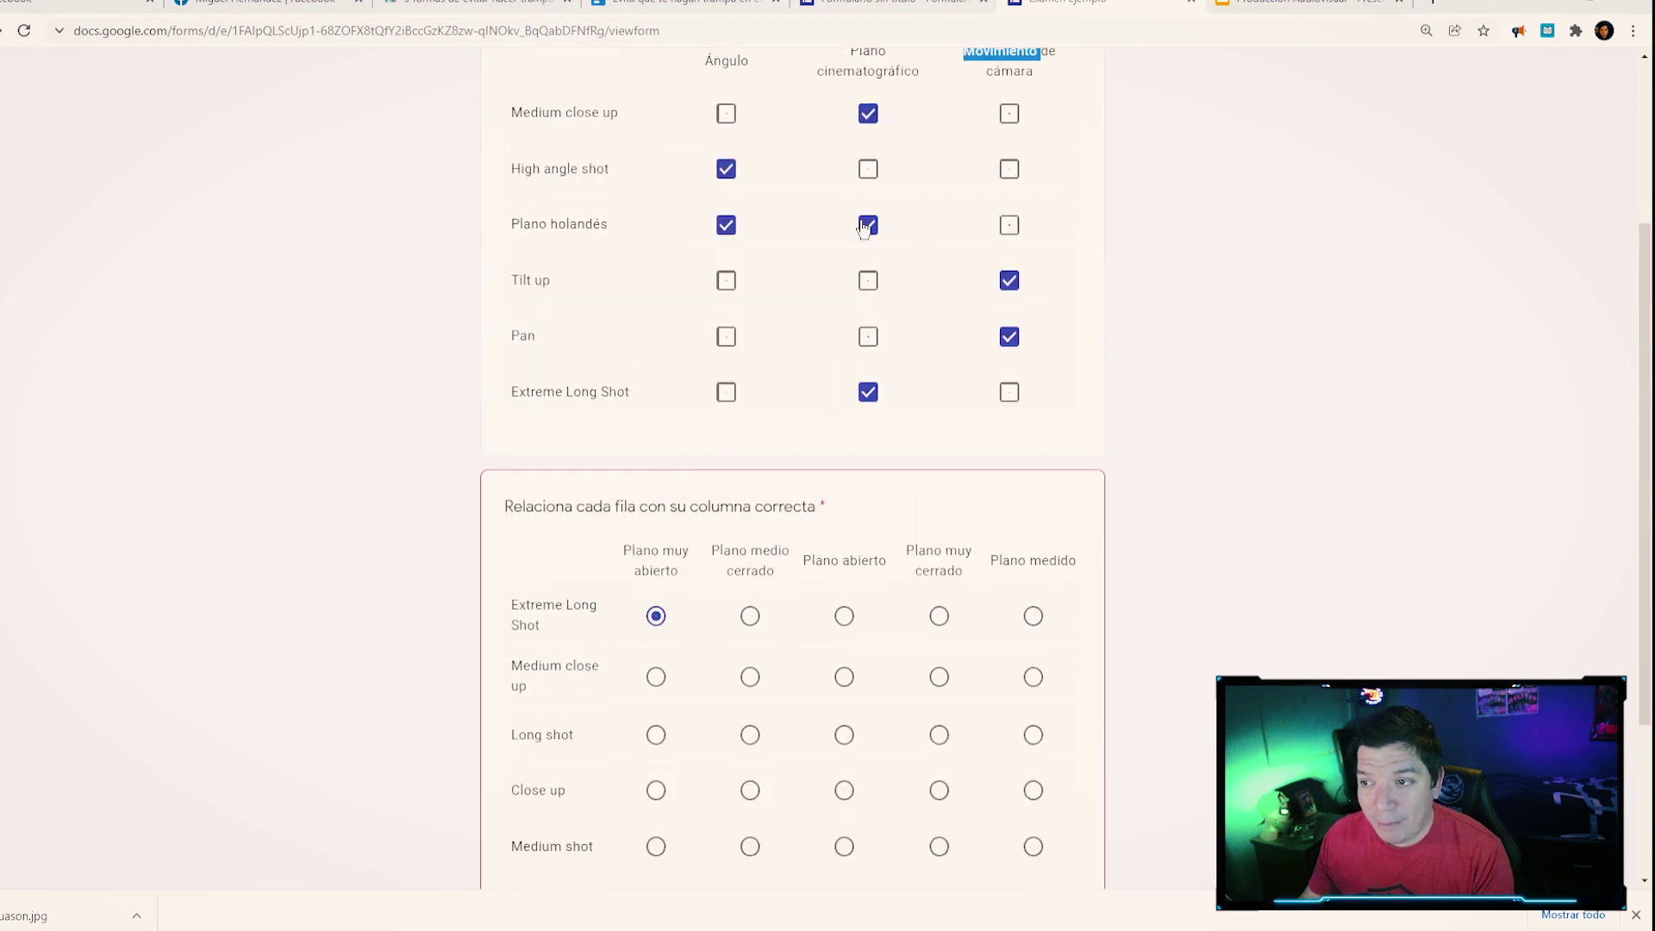
pyautogui.scroll(-2, 816, 509)
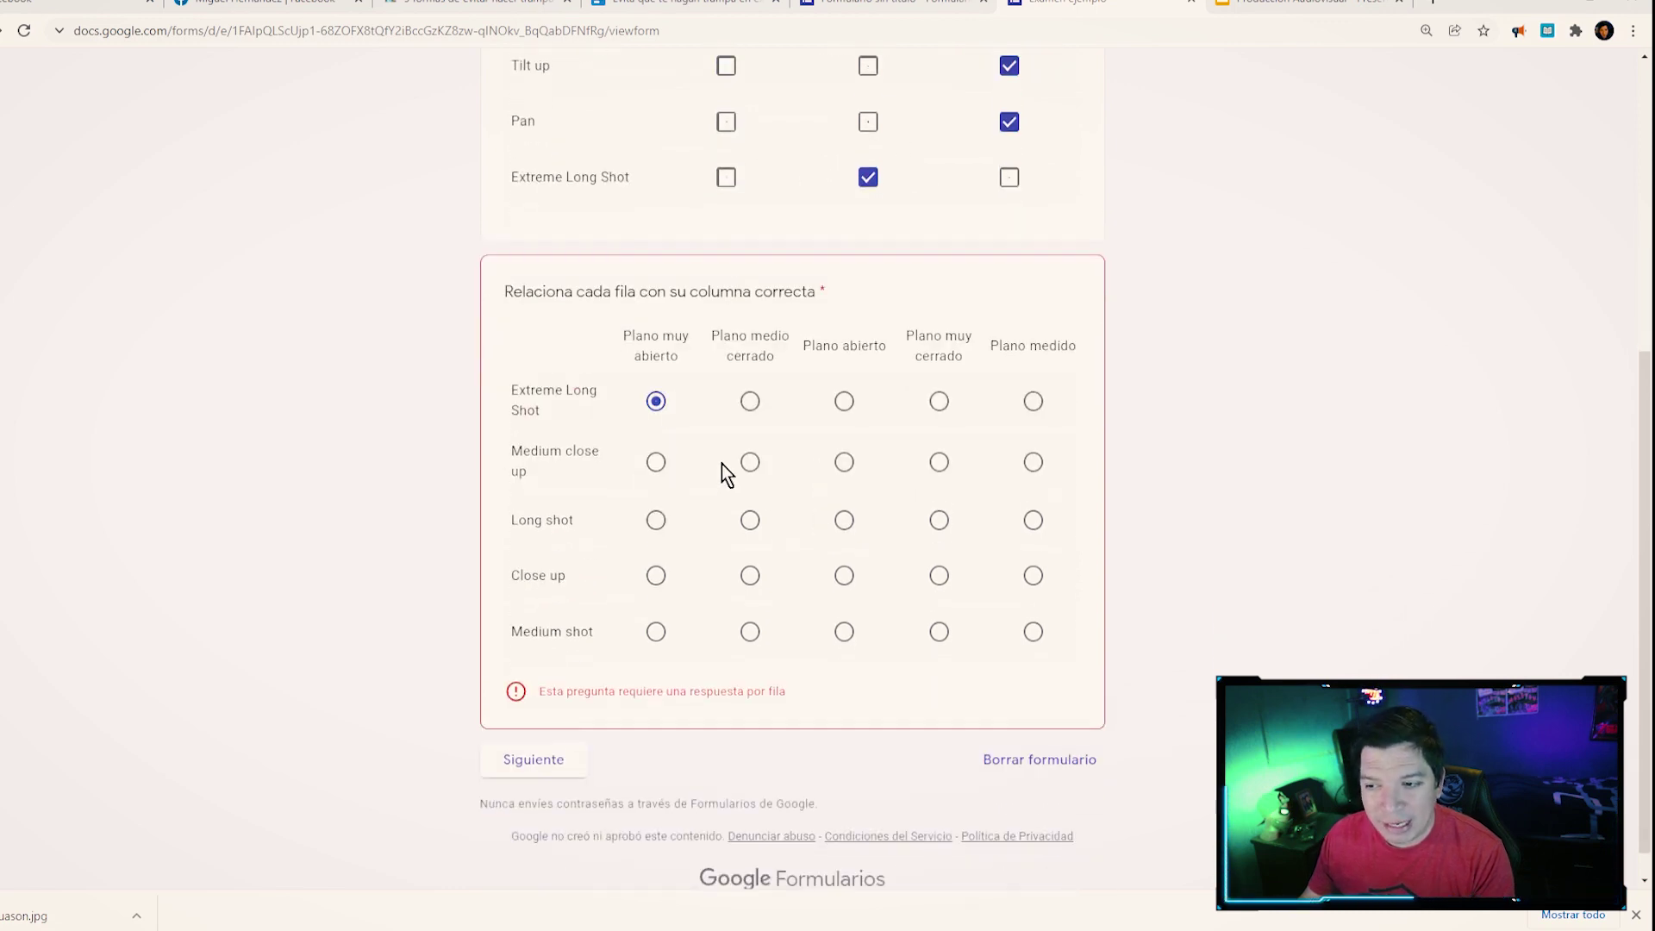
pyautogui.click(844, 402)
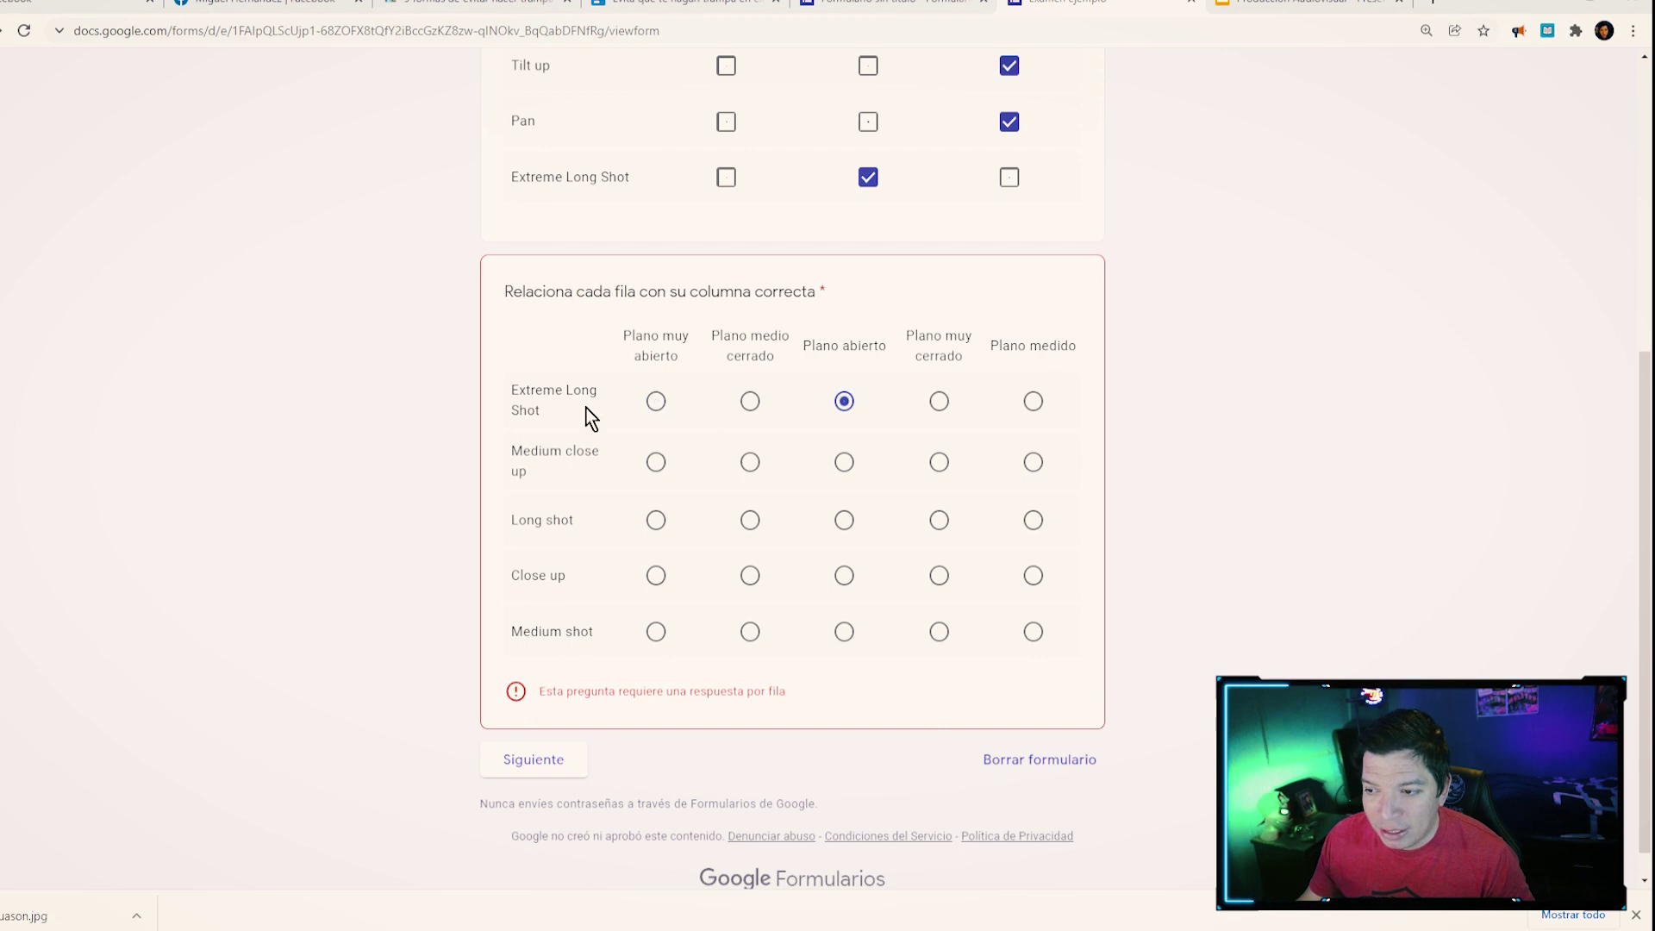
pyautogui.click(656, 402)
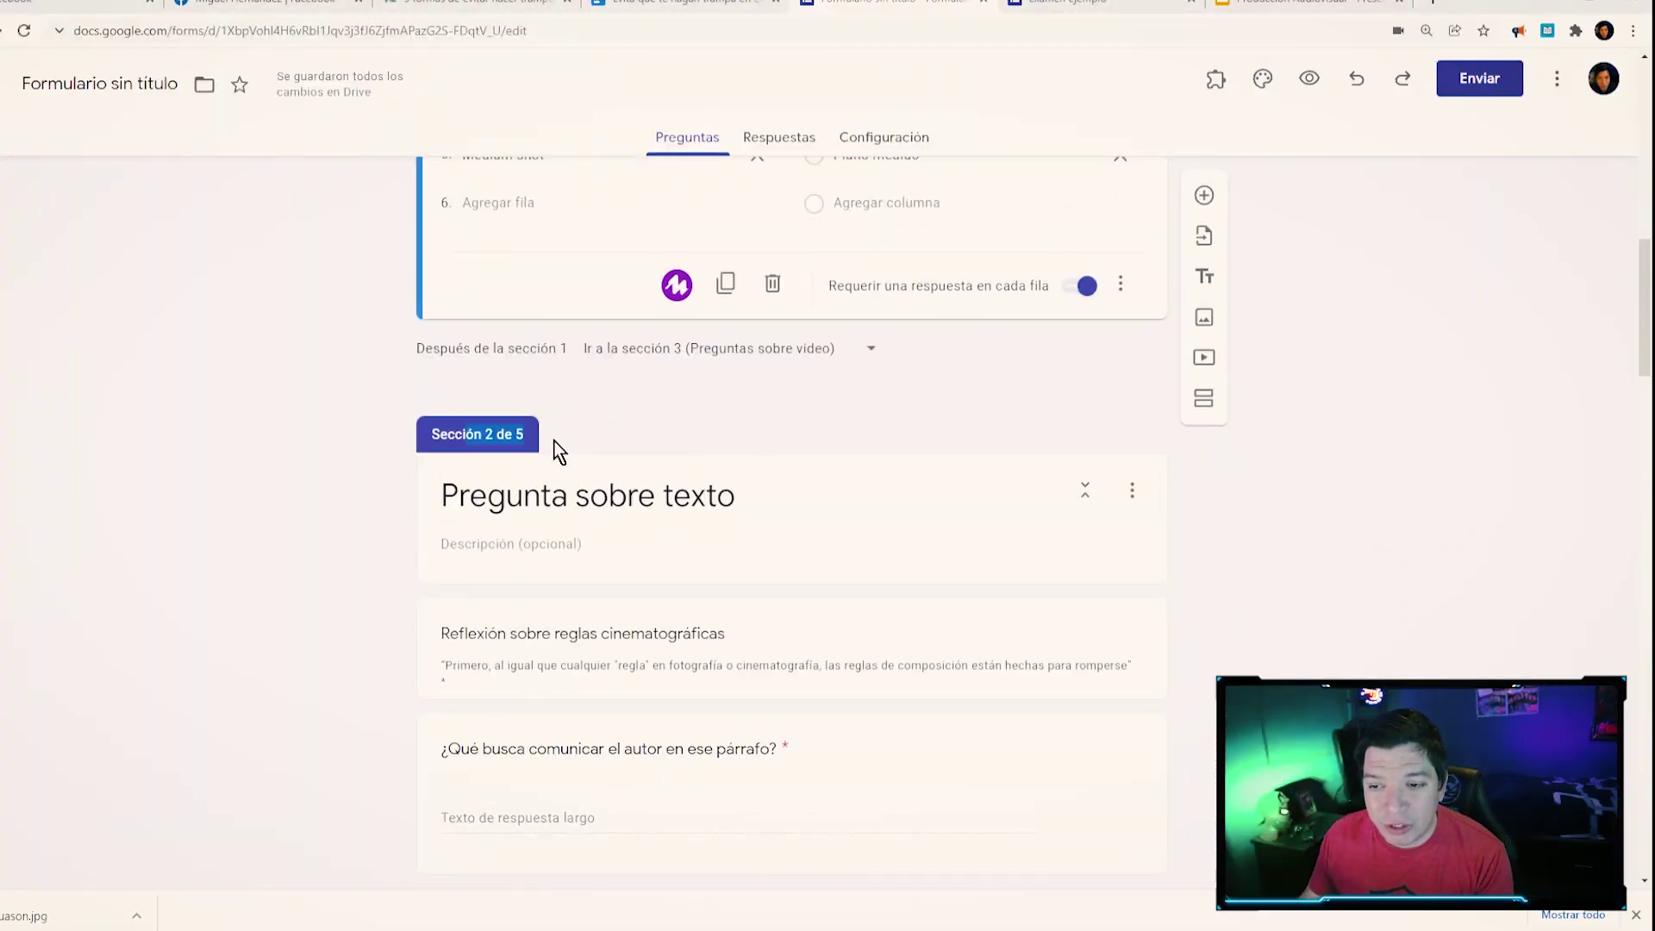
# - Add a new section after section 1 in the form editor and undo the addition
pyautogui.click(1206, 402)
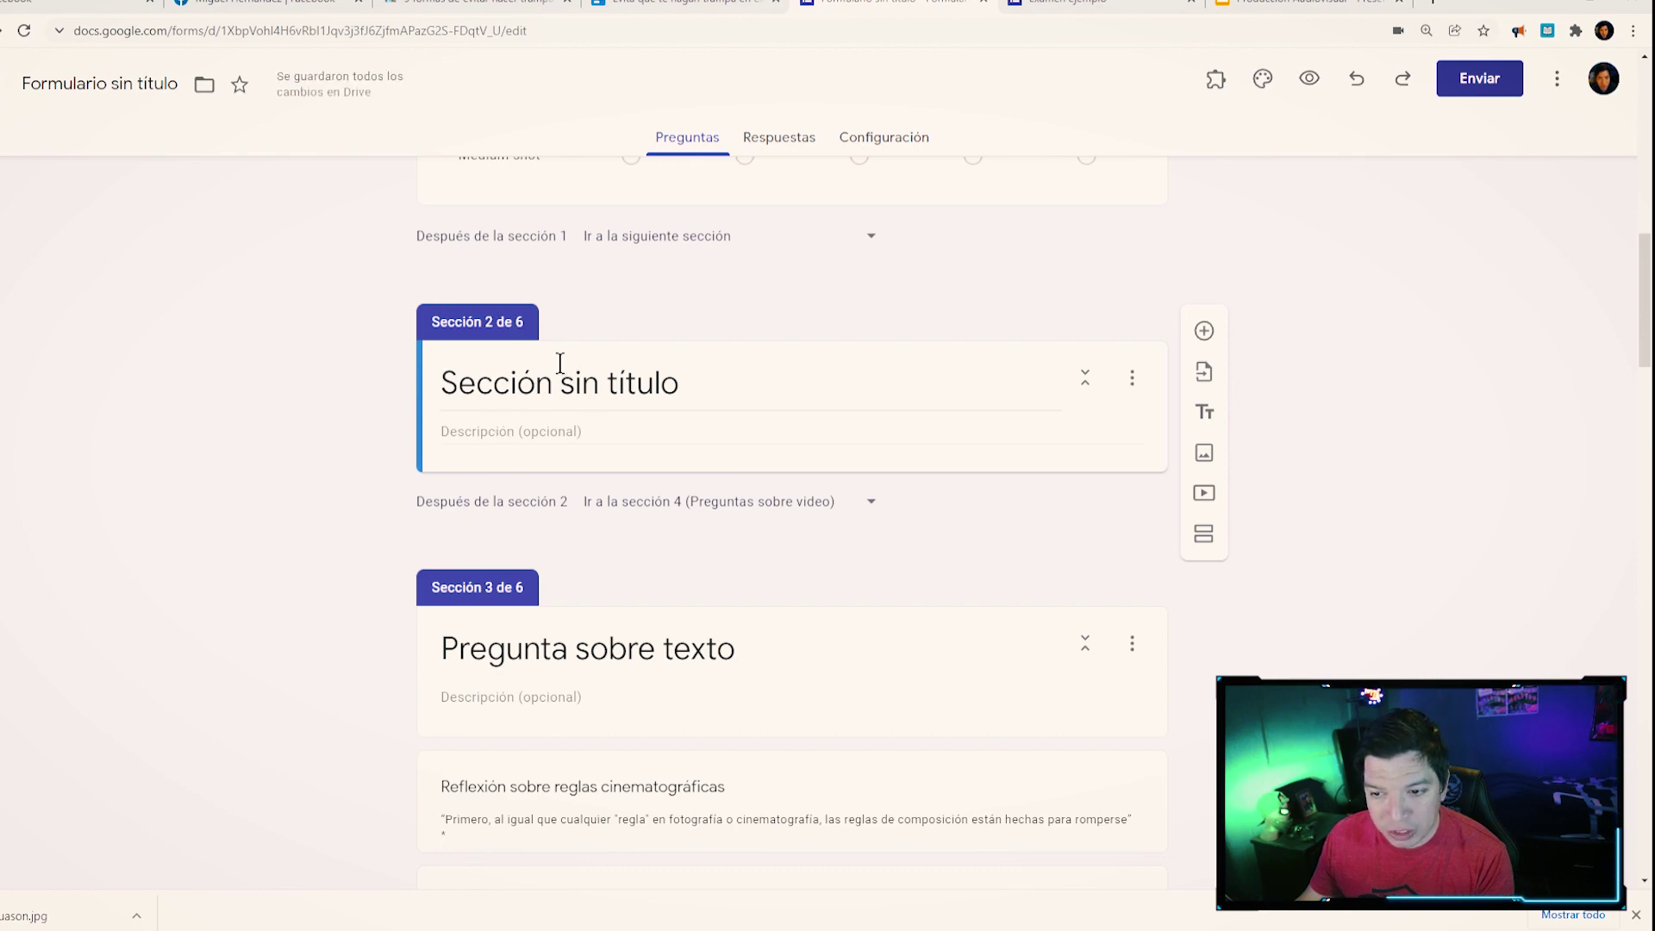
pyautogui.hotkey('ctrl', 'z')
pyautogui.scroll(-3, 654, 377)
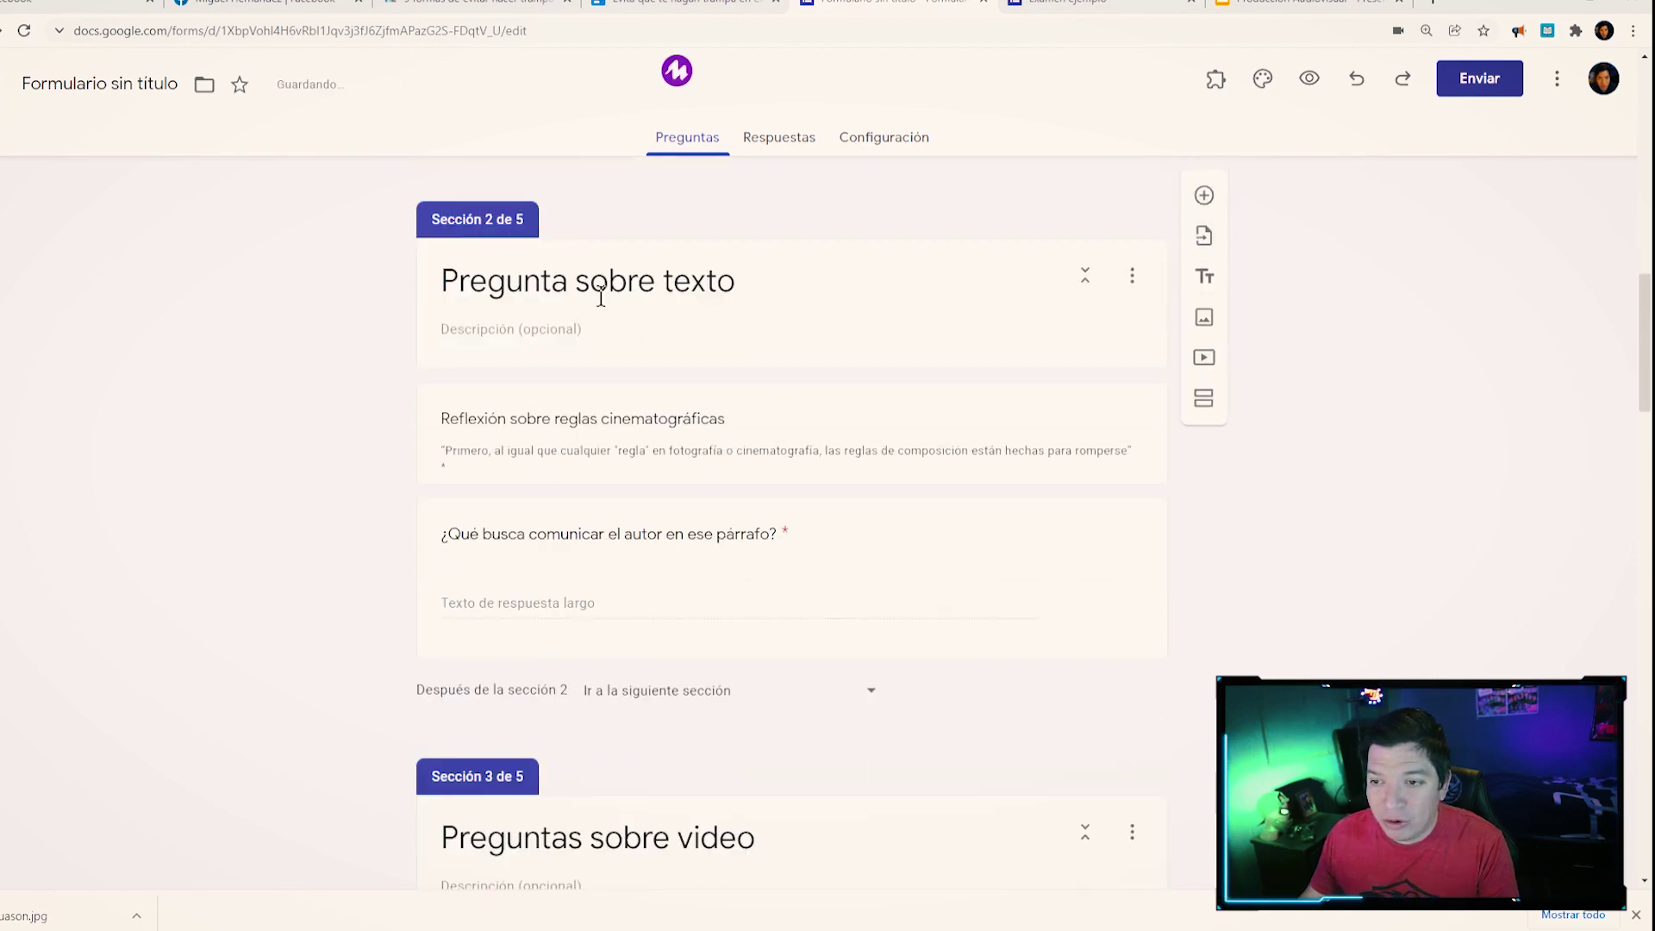
# - Add a title and description block directly under the Pregunta sobre texto section heading and delete it again
pyautogui.click(602, 302)
pyautogui.click(599, 301)
pyautogui.scroll(3, 597, 362)
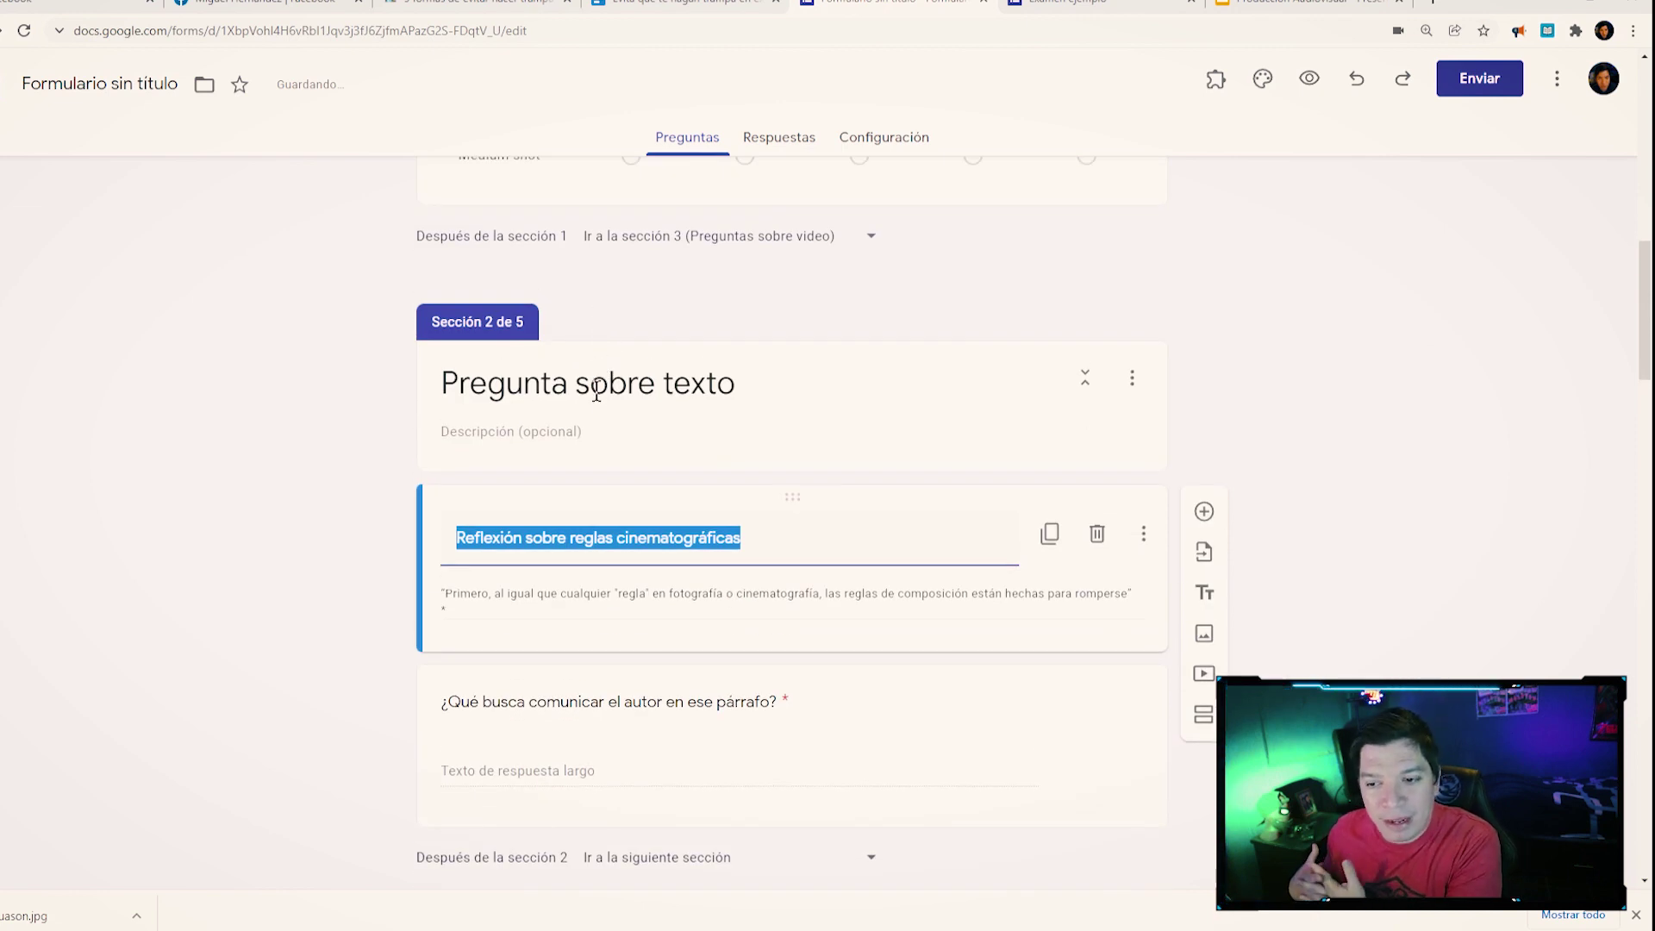
pyautogui.click(671, 385)
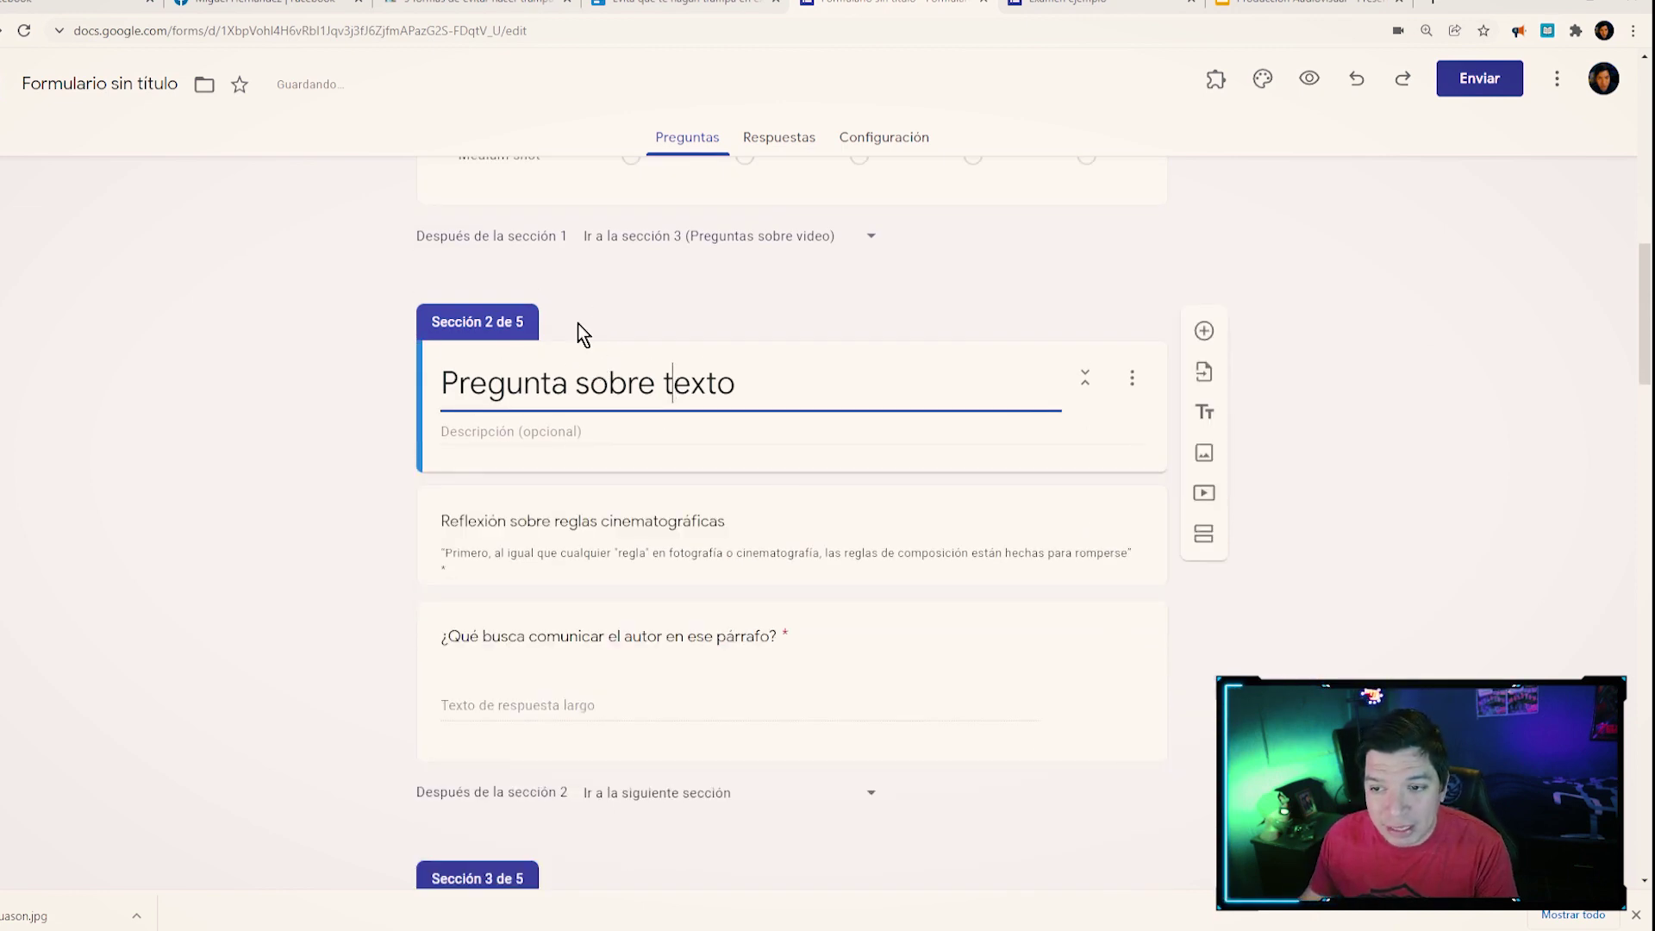
pyautogui.click(1205, 416)
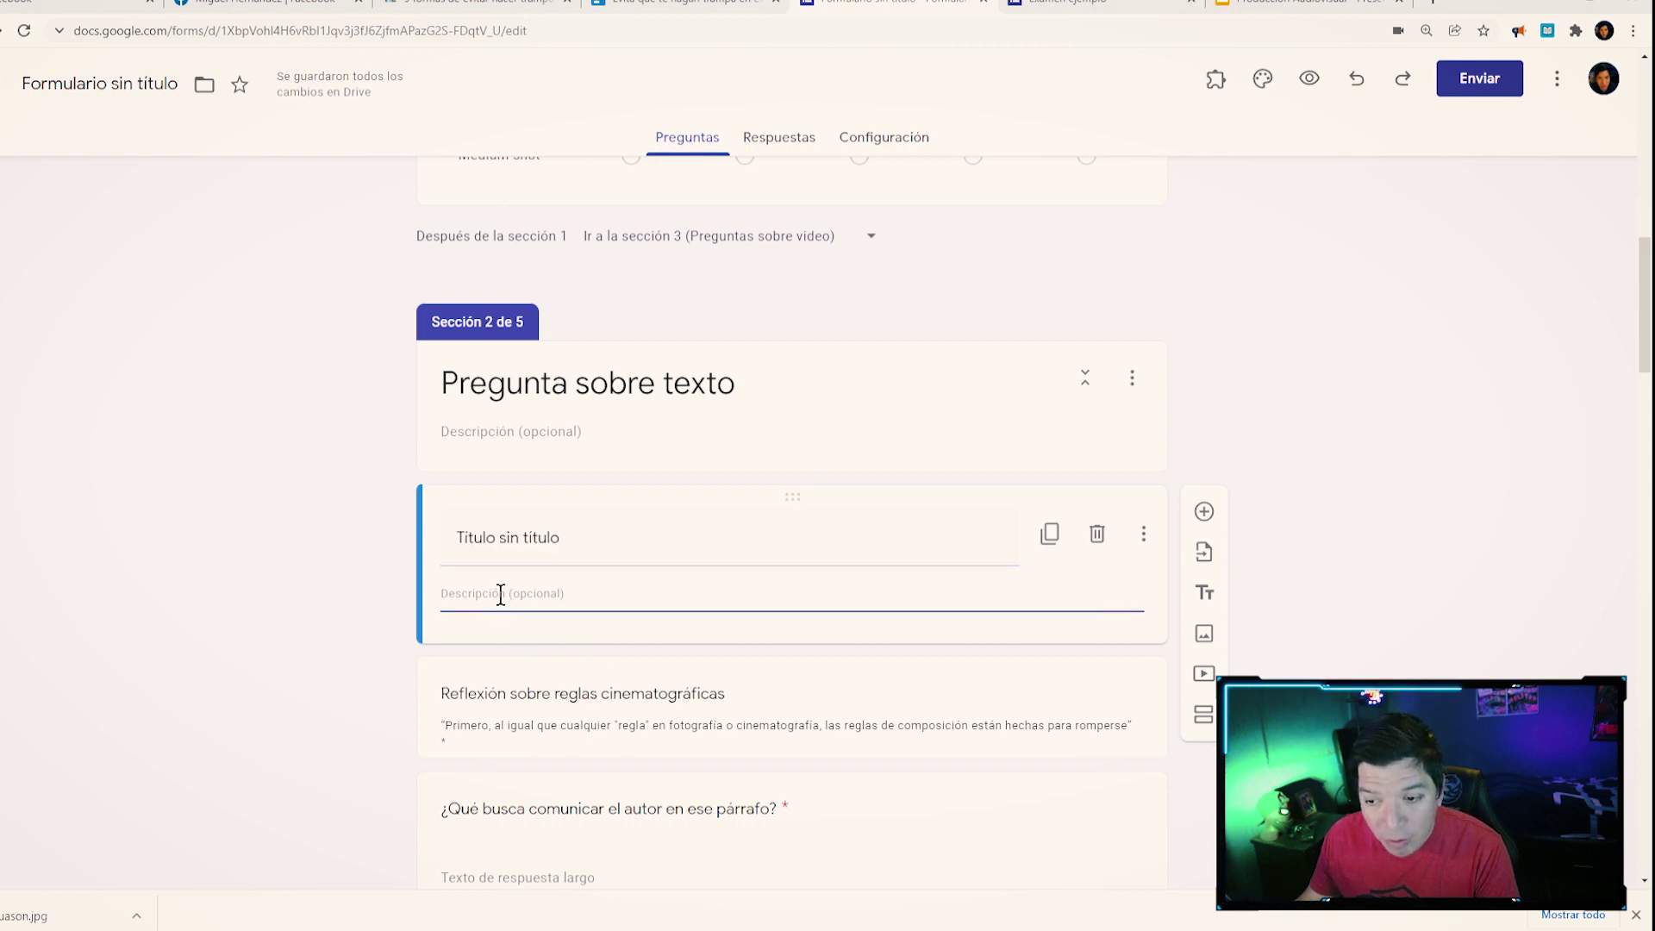
pyautogui.hotkey('ctrl', 'shift', 'BackSpace')
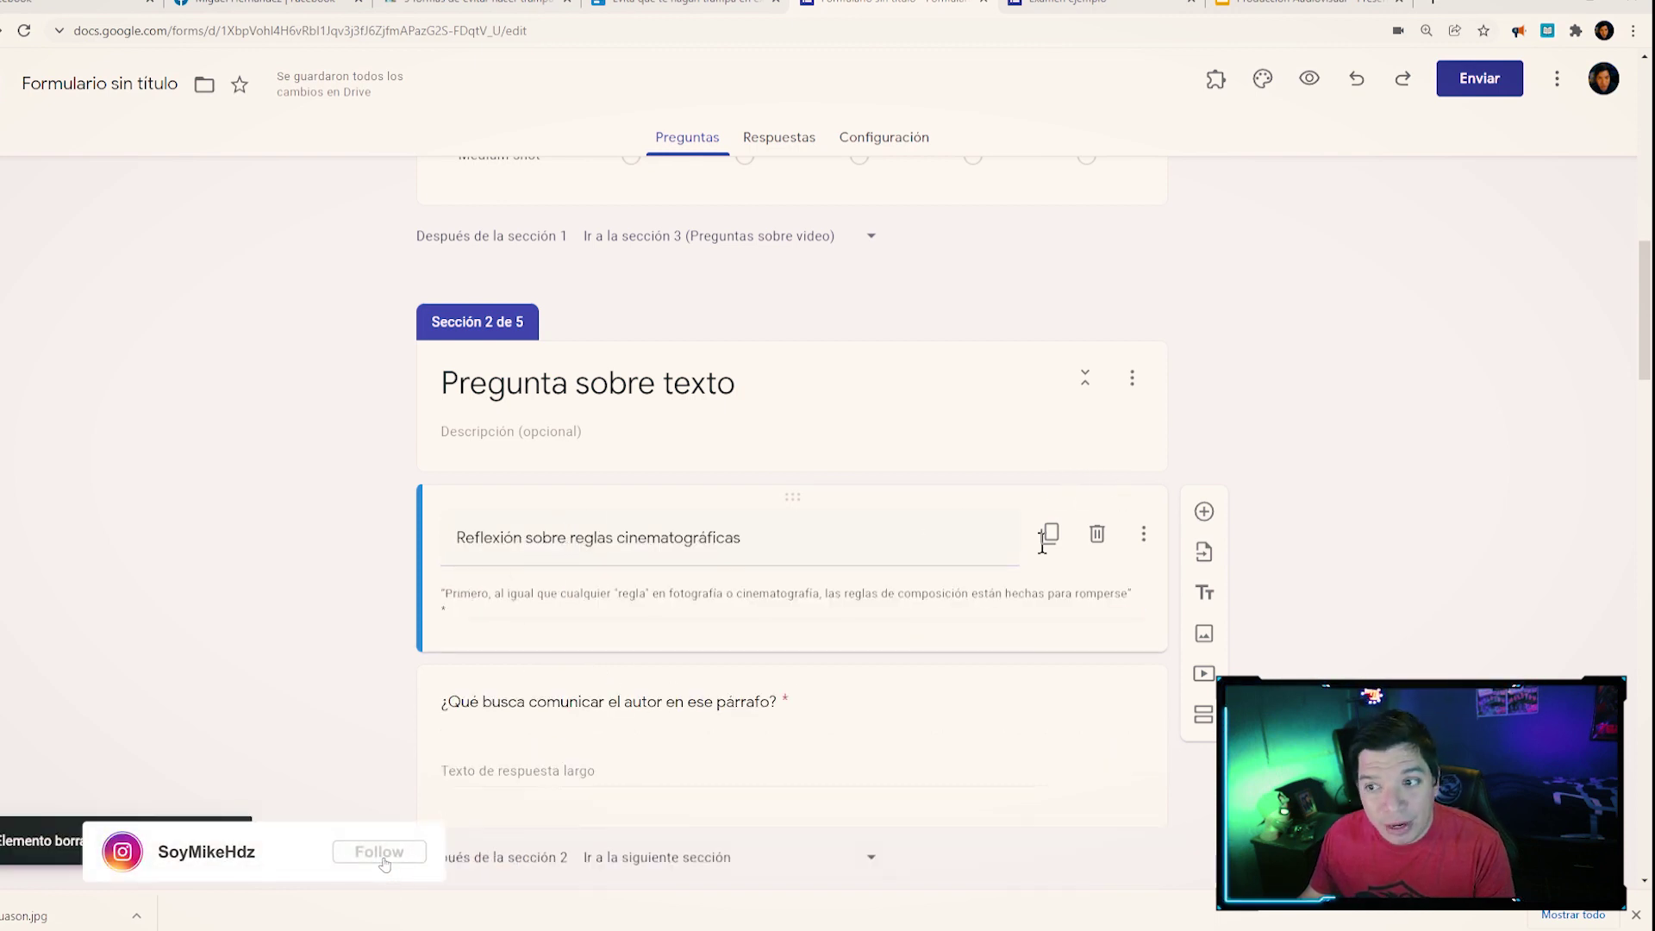
# - Add a question of type Párrafo below the "Reflexión sobre reglas cinematográficas" block and delete it again
pyautogui.tripleClick(483, 535)
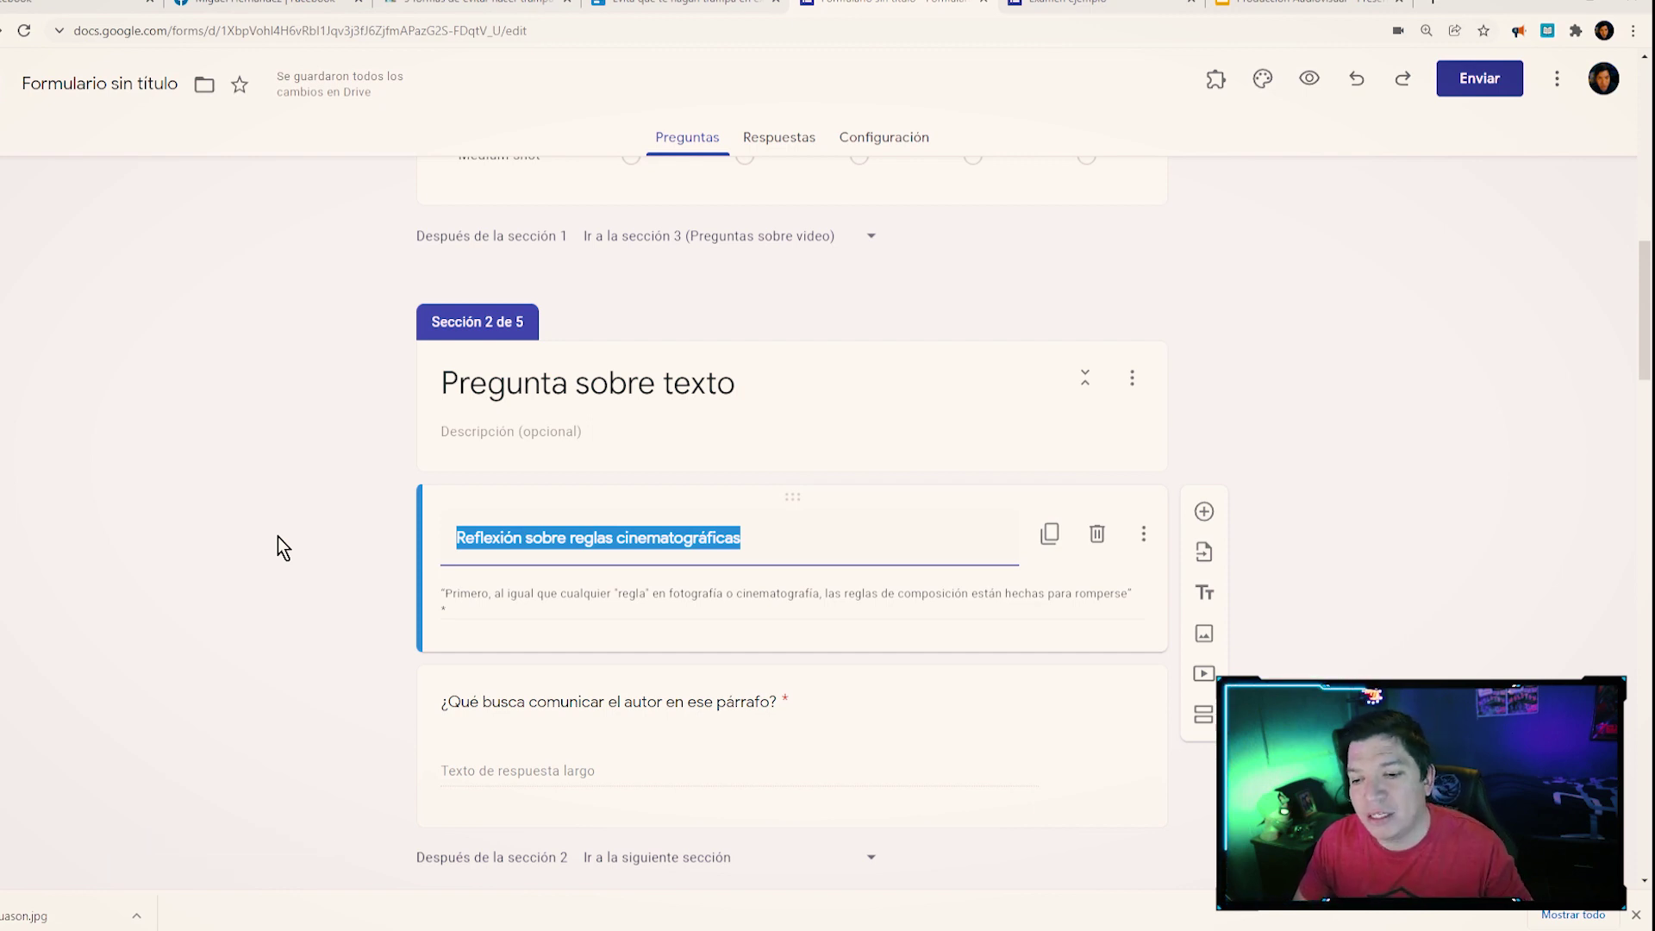
pyautogui.scroll(-3, 277, 547)
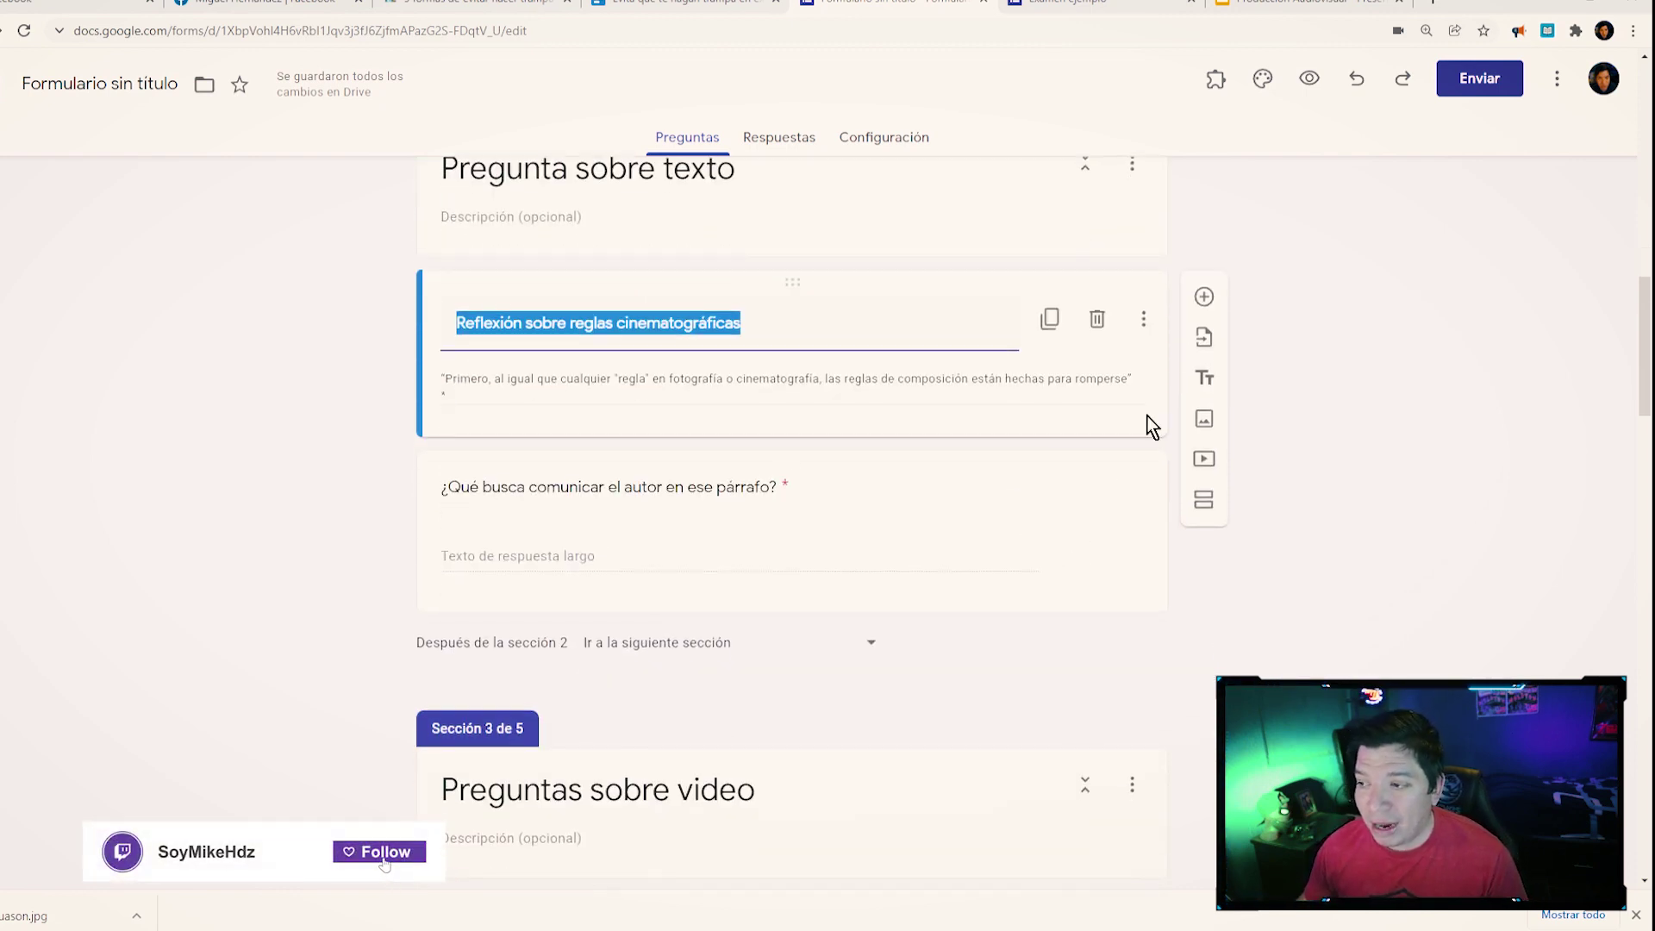
pyautogui.click(1204, 298)
pyautogui.click(899, 468)
pyautogui.press('Escape')
pyautogui.click(896, 457)
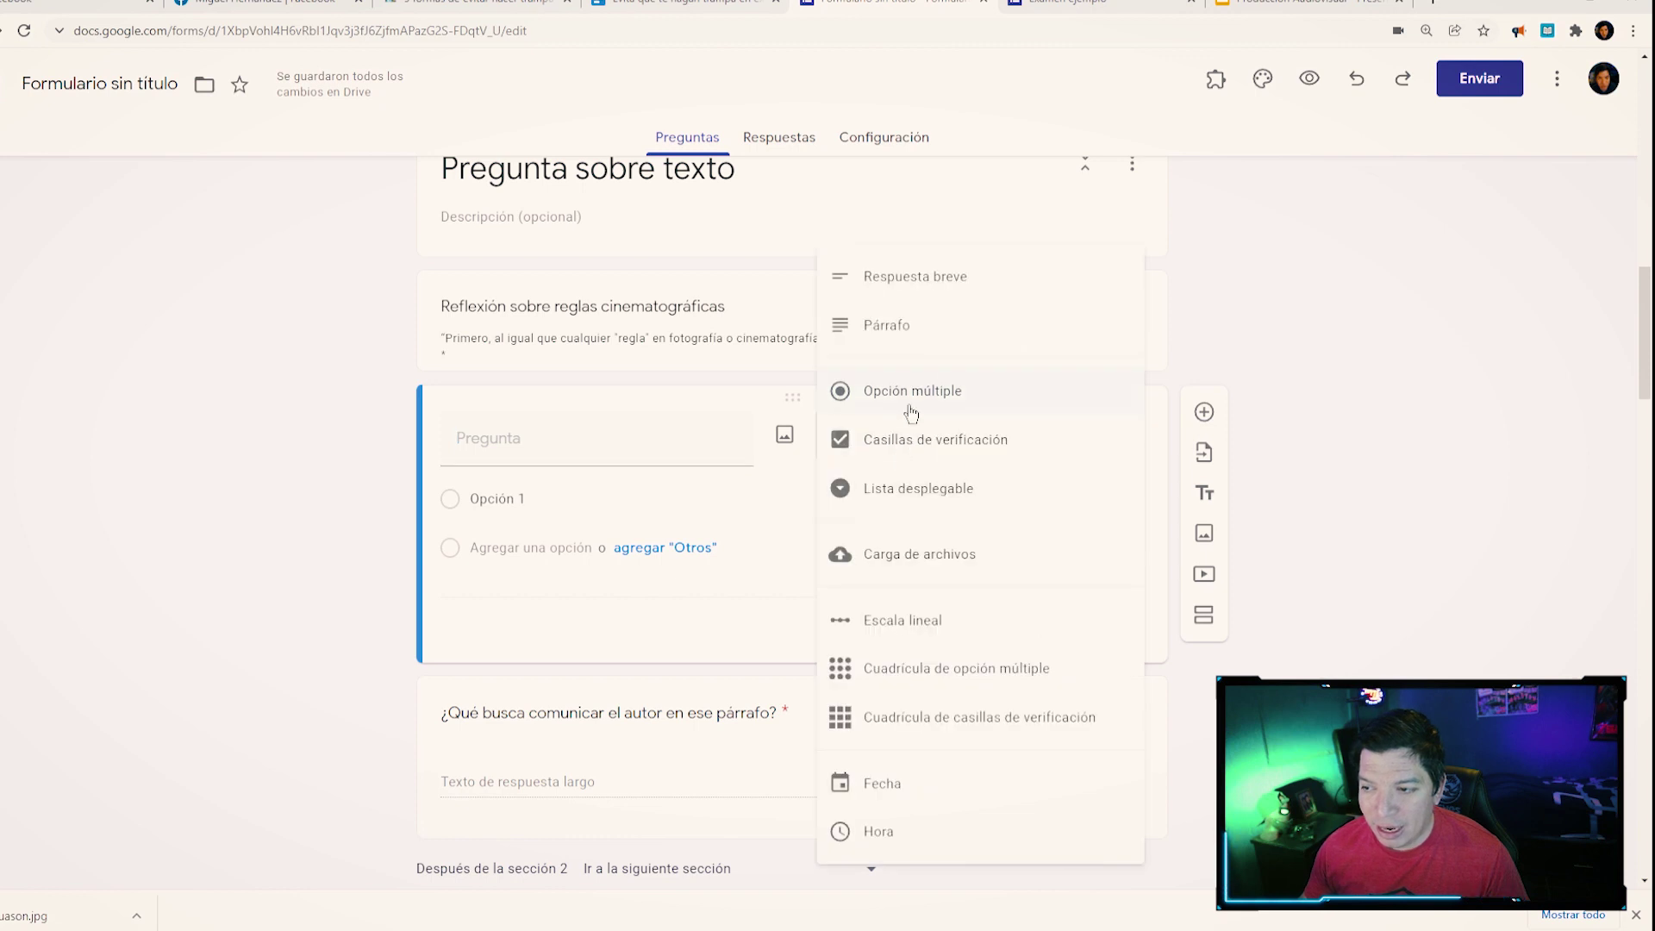
pyautogui.click(899, 329)
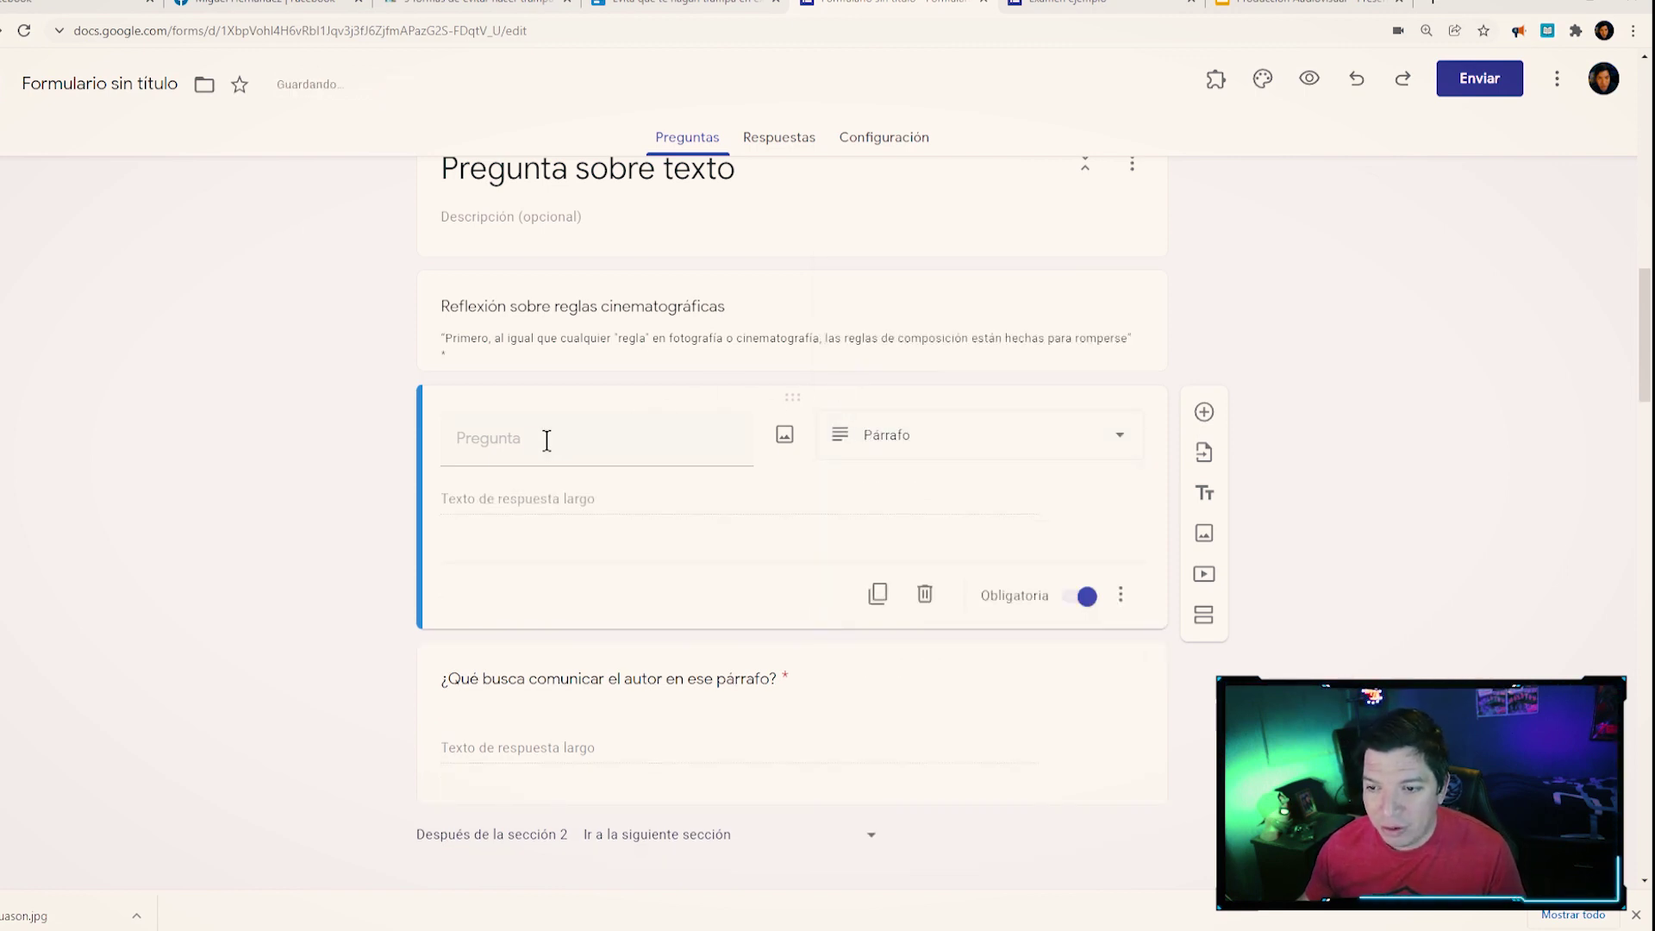
pyautogui.click(925, 594)
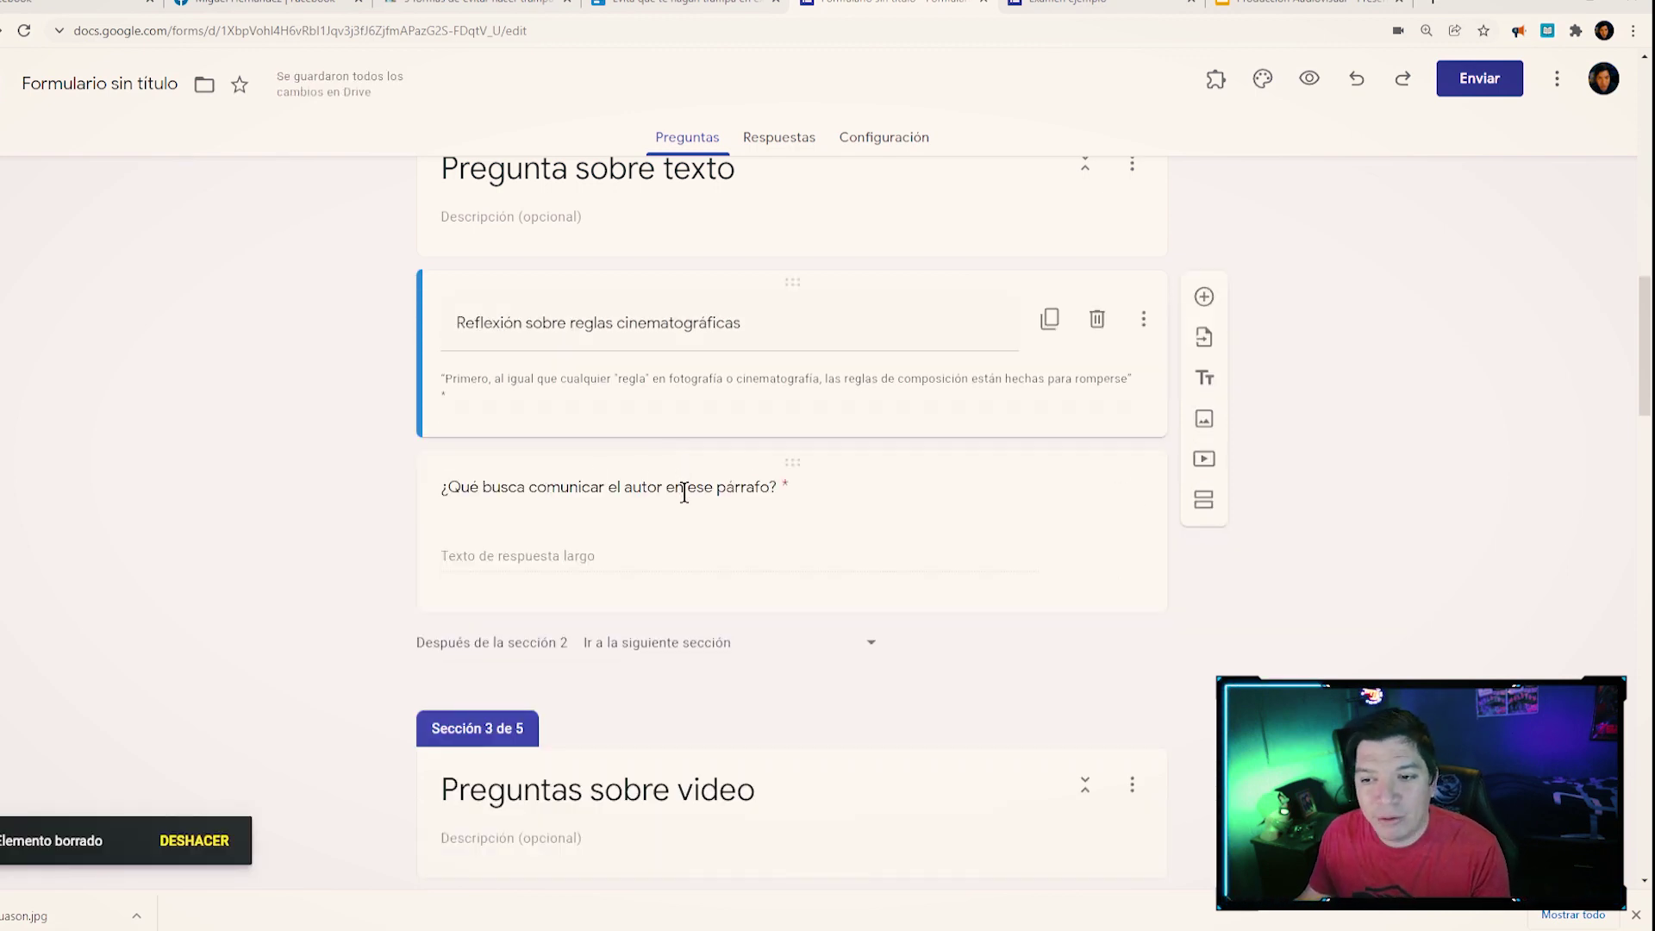
# - Open the question "¿Qué busca comunicar el autor en ese párrafo?" and compare its setup with the preceding matching grid
pyautogui.click(731, 517)
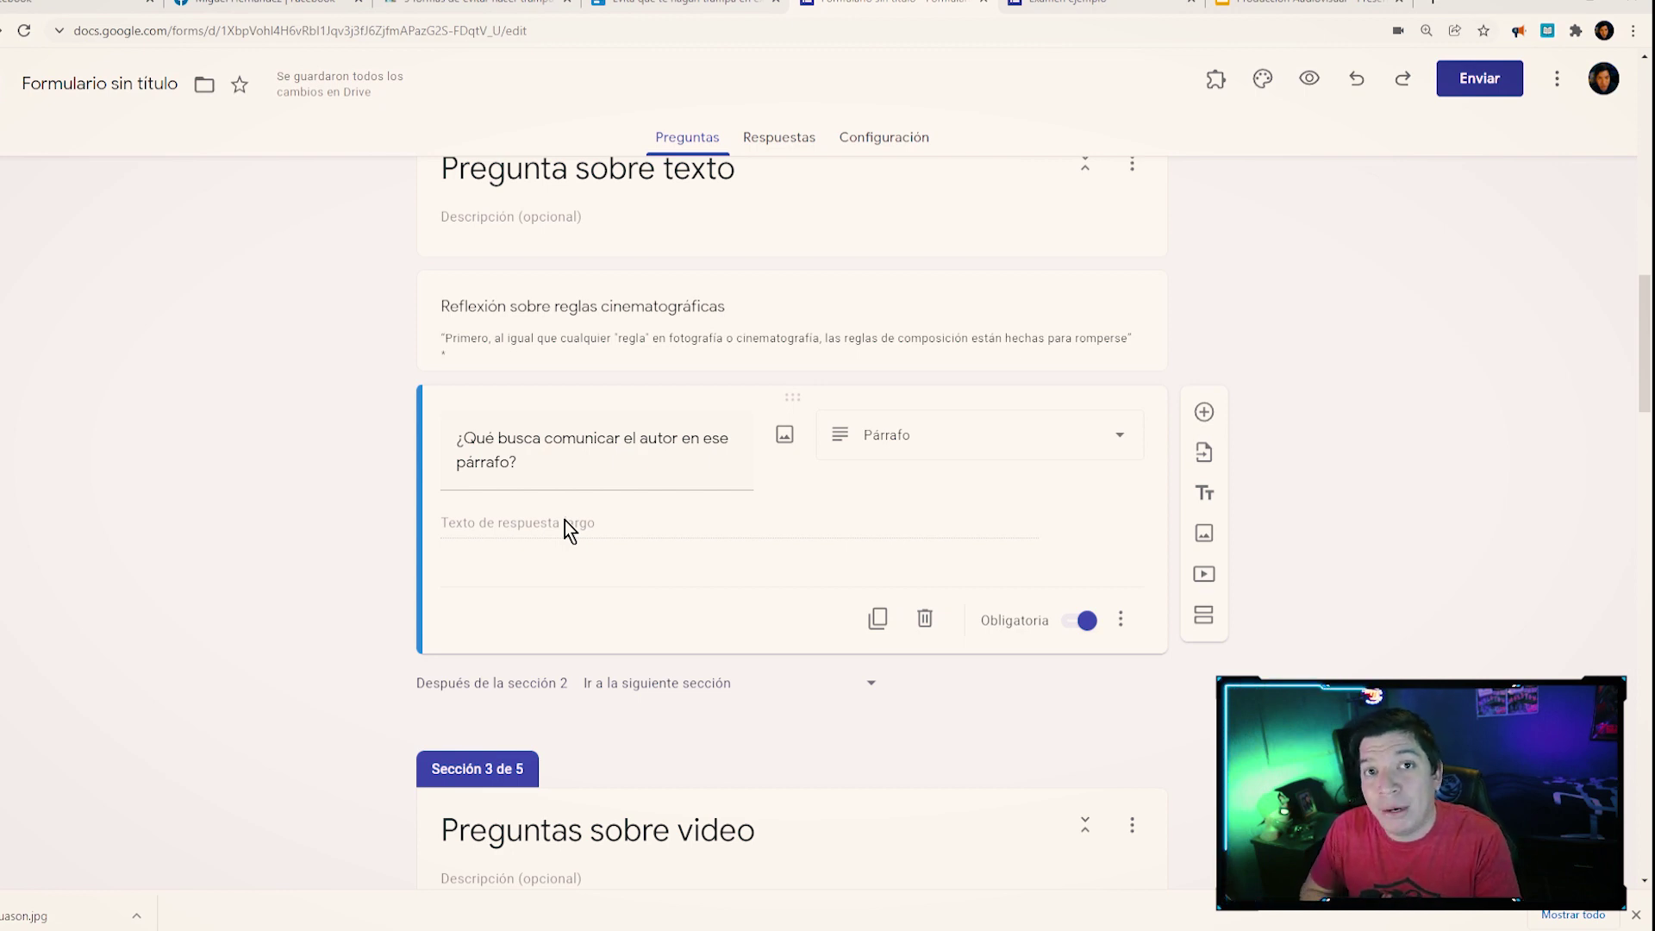
pyautogui.scroll(7, 566, 520)
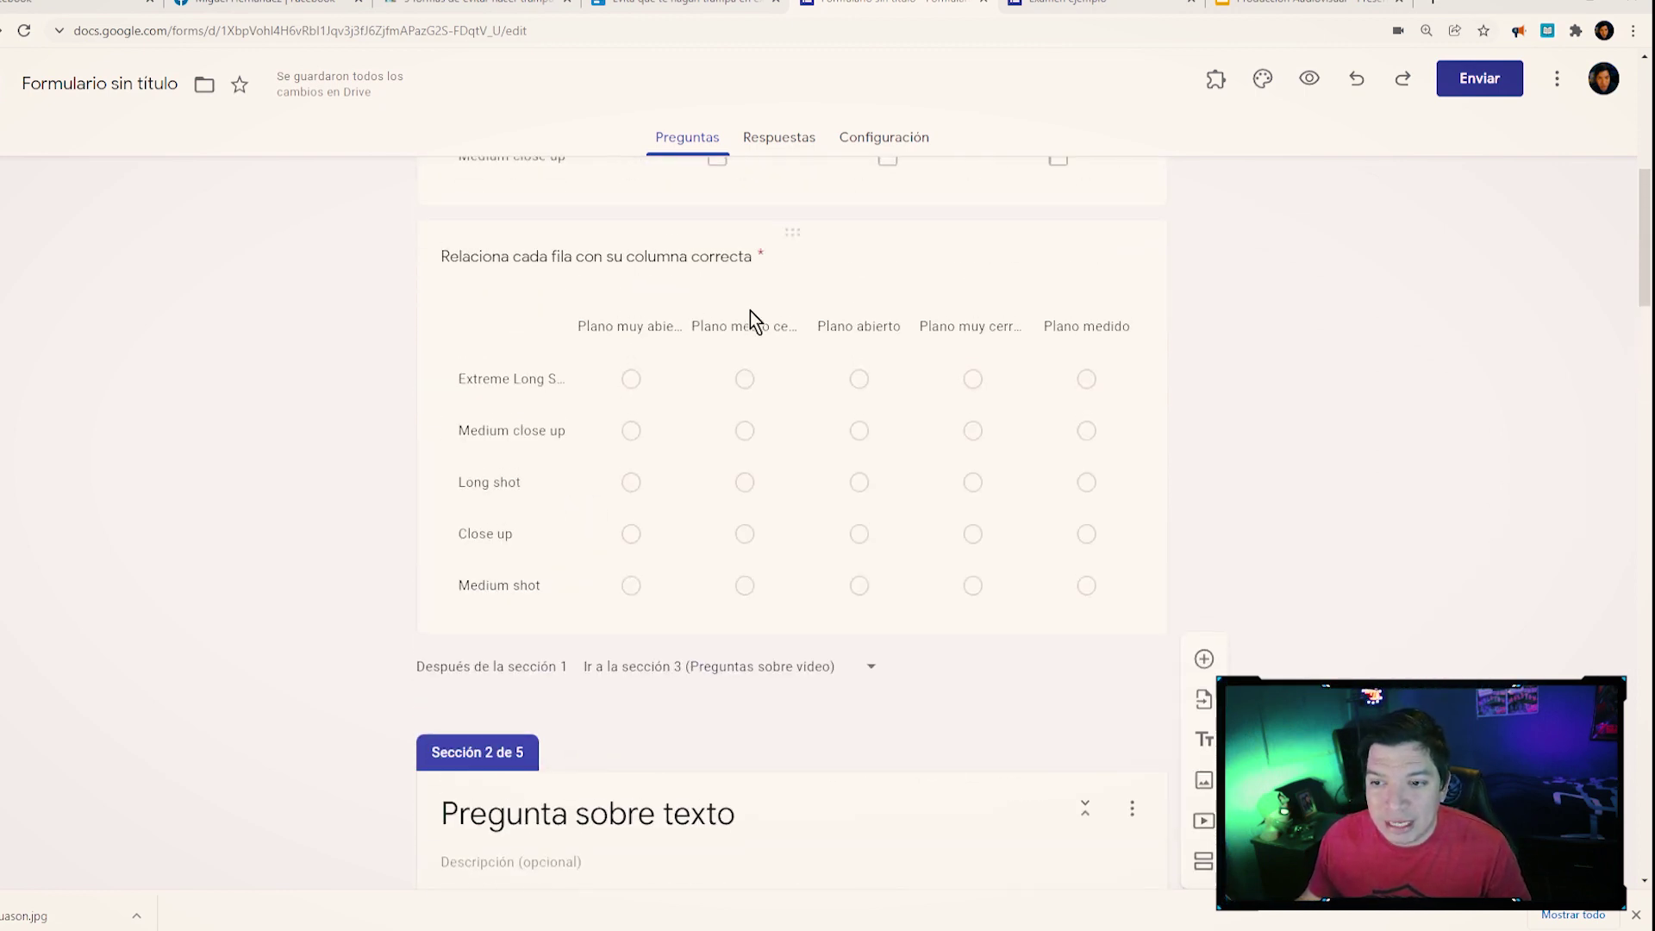
pyautogui.scroll(-7, 665, 411)
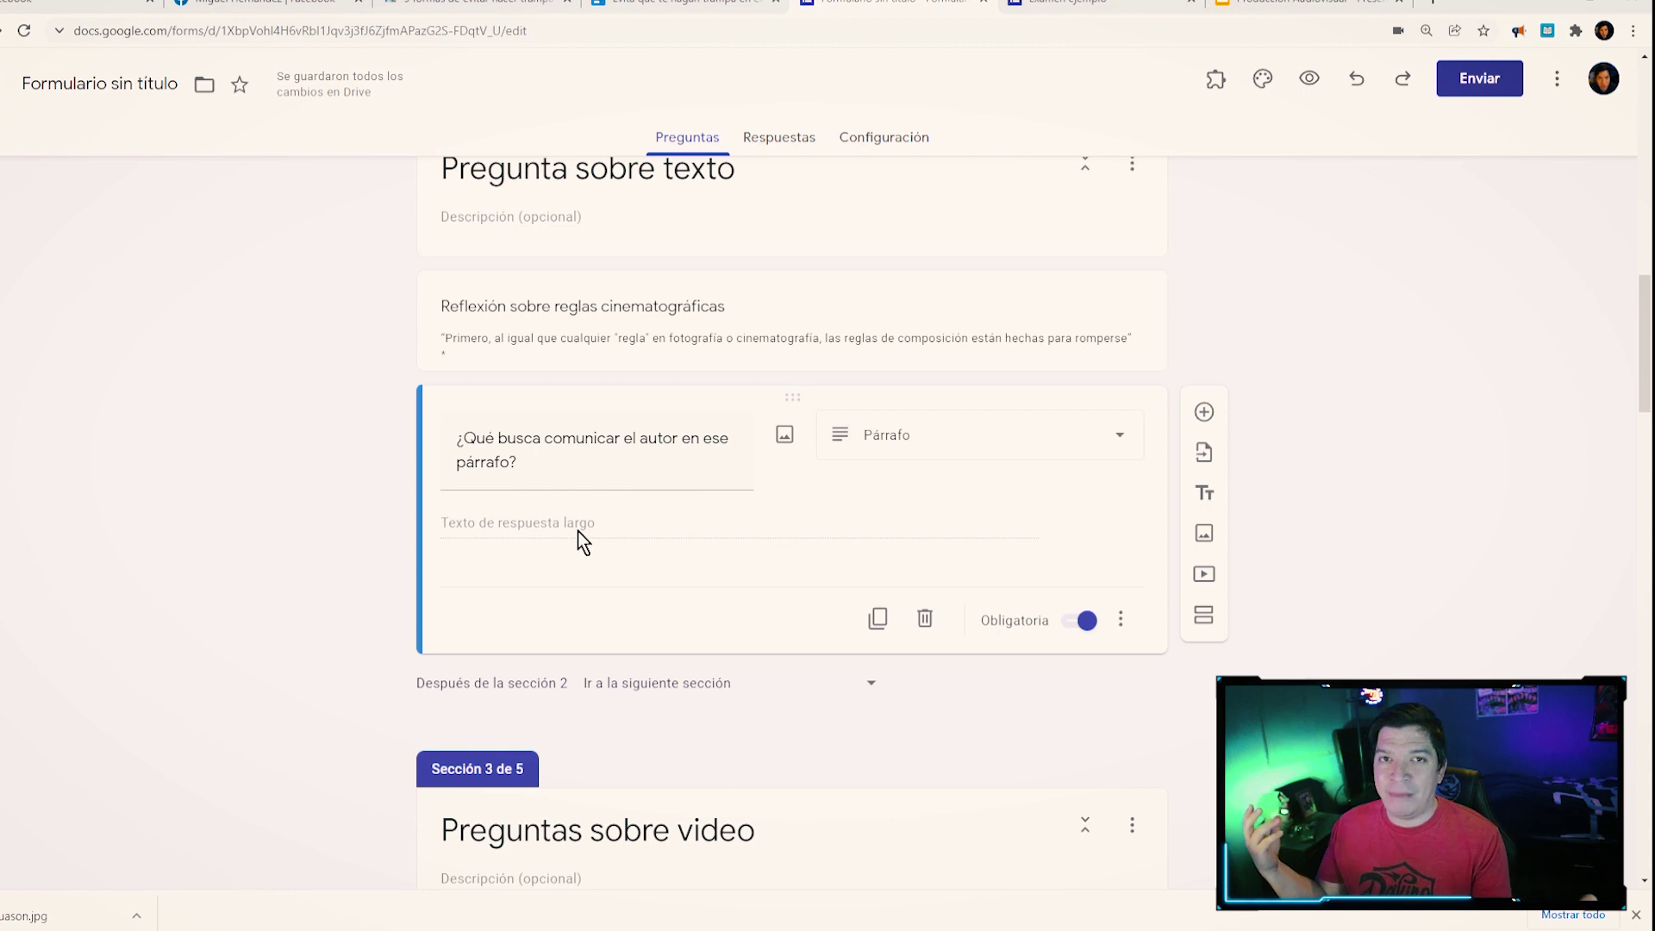
# - Examine the Pregunta sobre texto page in the Examen ejemplo form, including its heading, quoted passage and answer field
pyautogui.hotkey('ctrl', 'Tab')
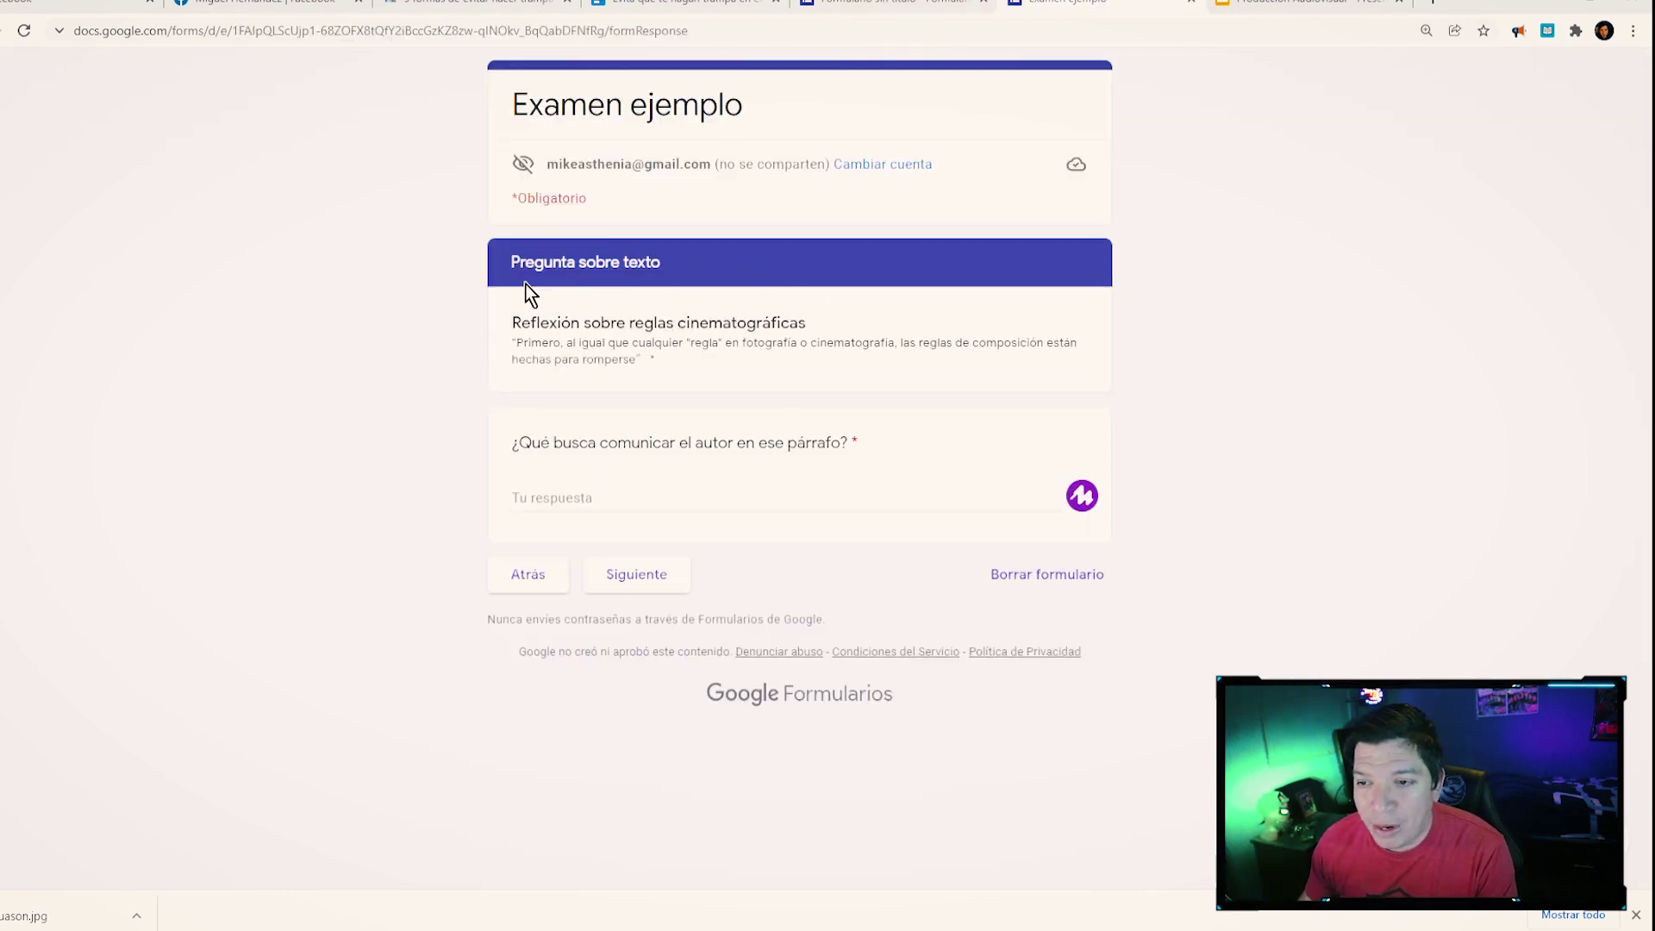
pyautogui.moveTo(523, 262); pyautogui.dragTo(663, 262)
pyautogui.tripleClick(539, 321)
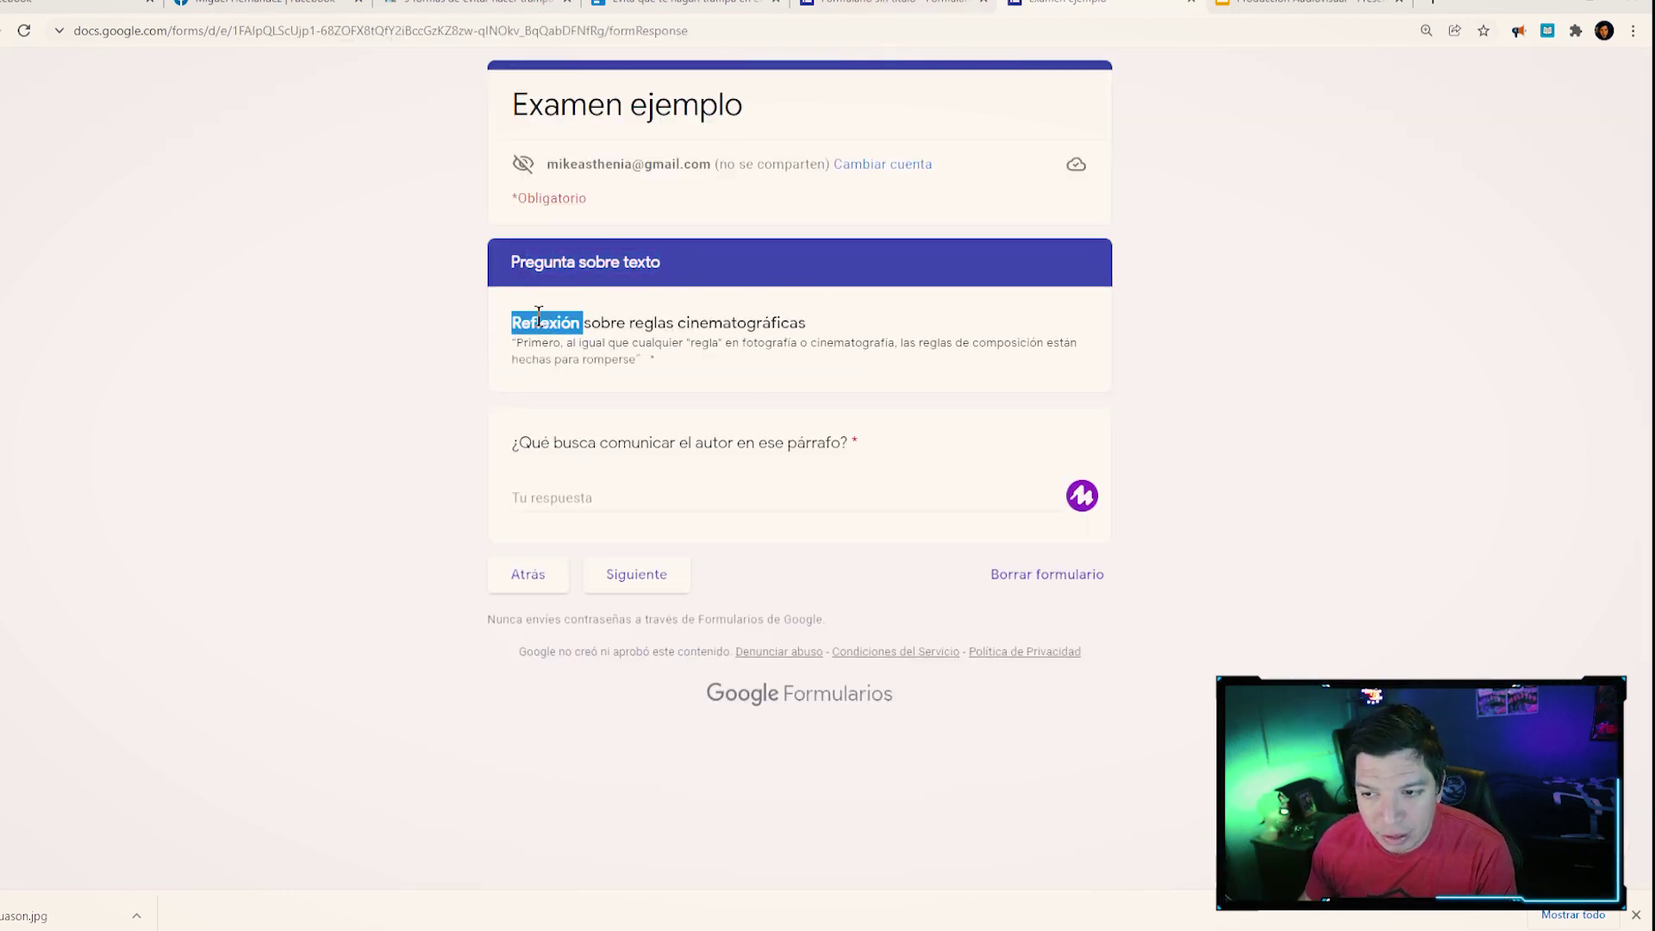
pyautogui.moveTo(641, 358); pyautogui.dragTo(525, 345)
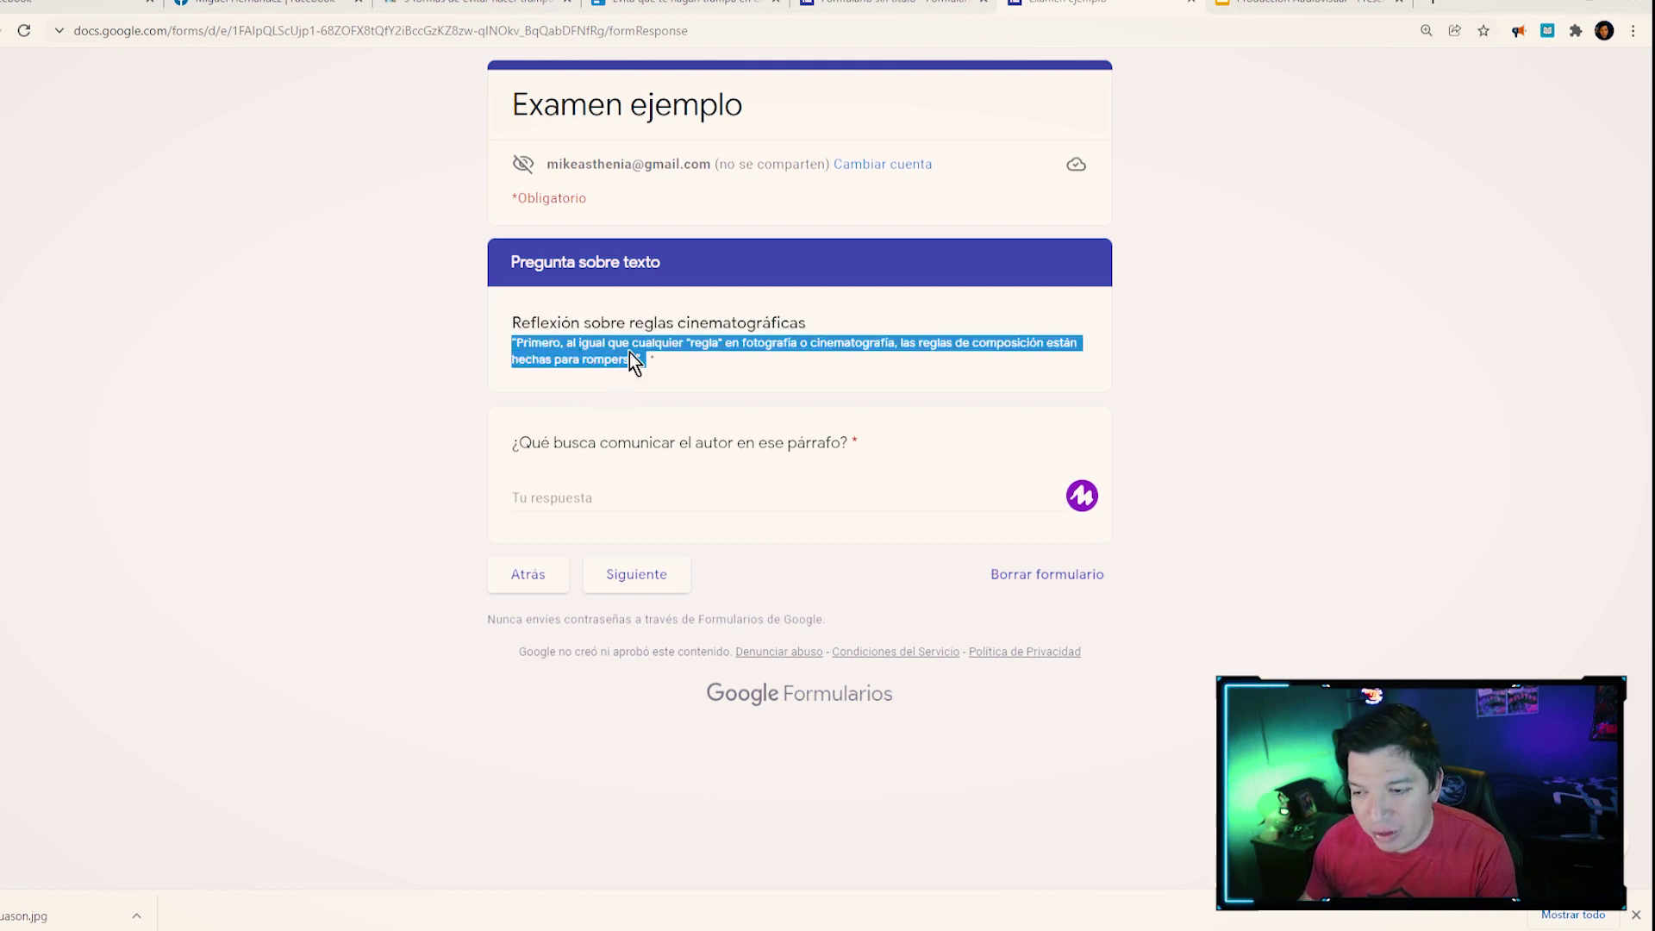
pyautogui.click(619, 491)
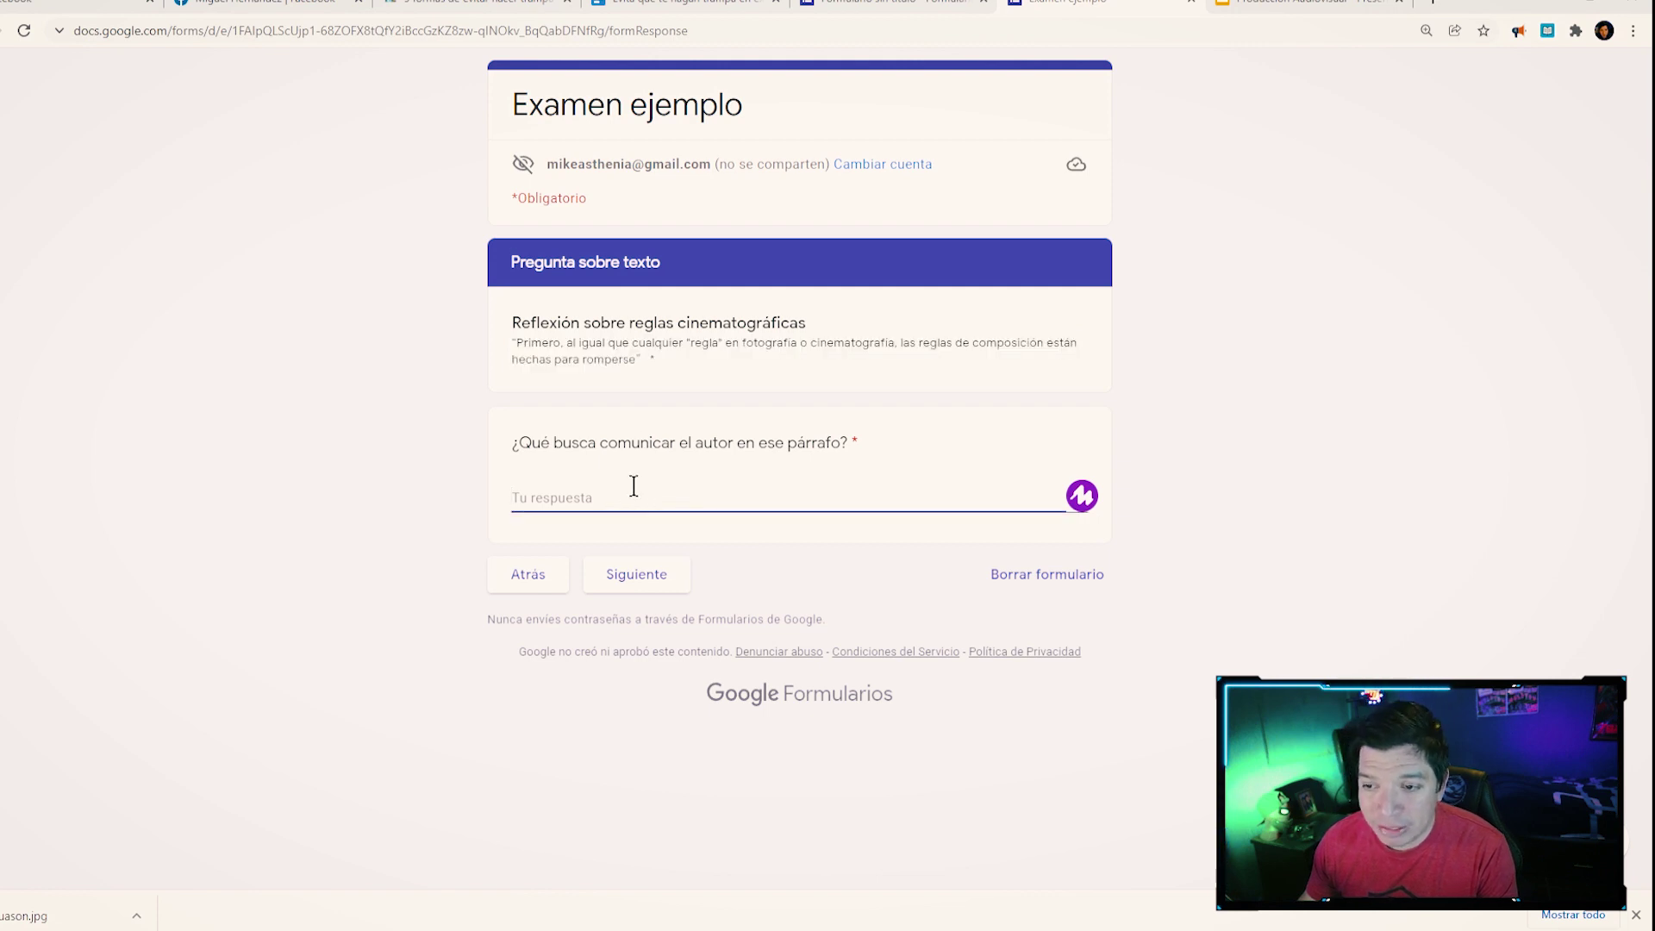
pyautogui.click(777, 418)
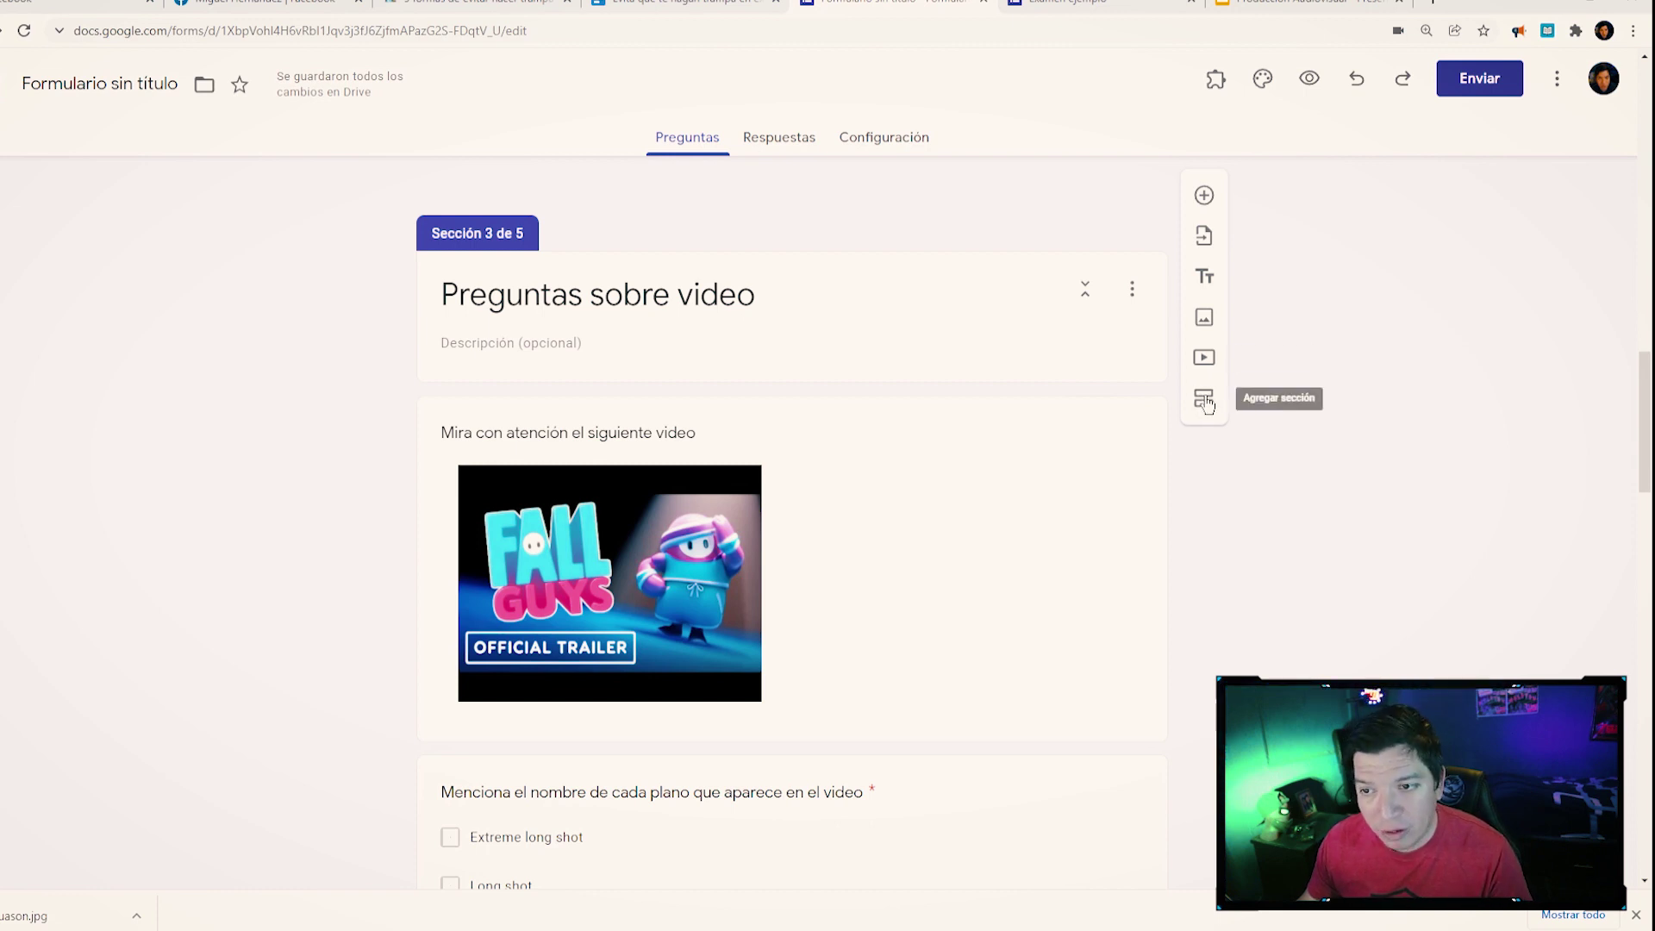
# - Select the "Preguntas sobre video" title of section 3 in the form editor
pyautogui.doubleClick(569, 289)
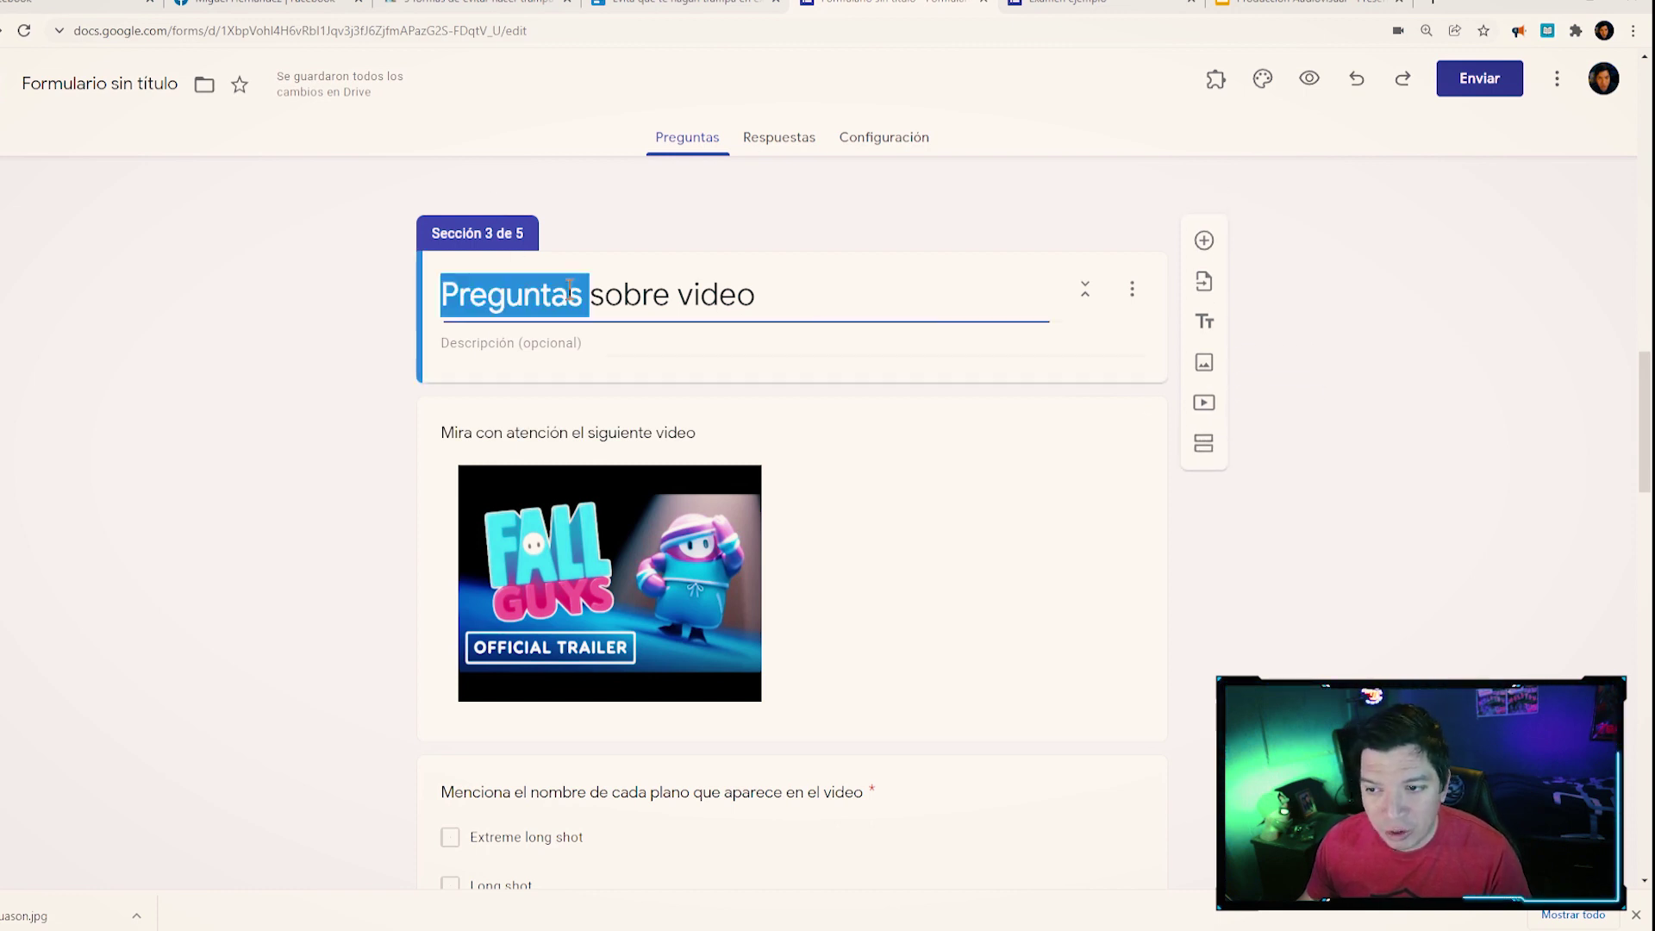
pyautogui.tripleClick(569, 289)
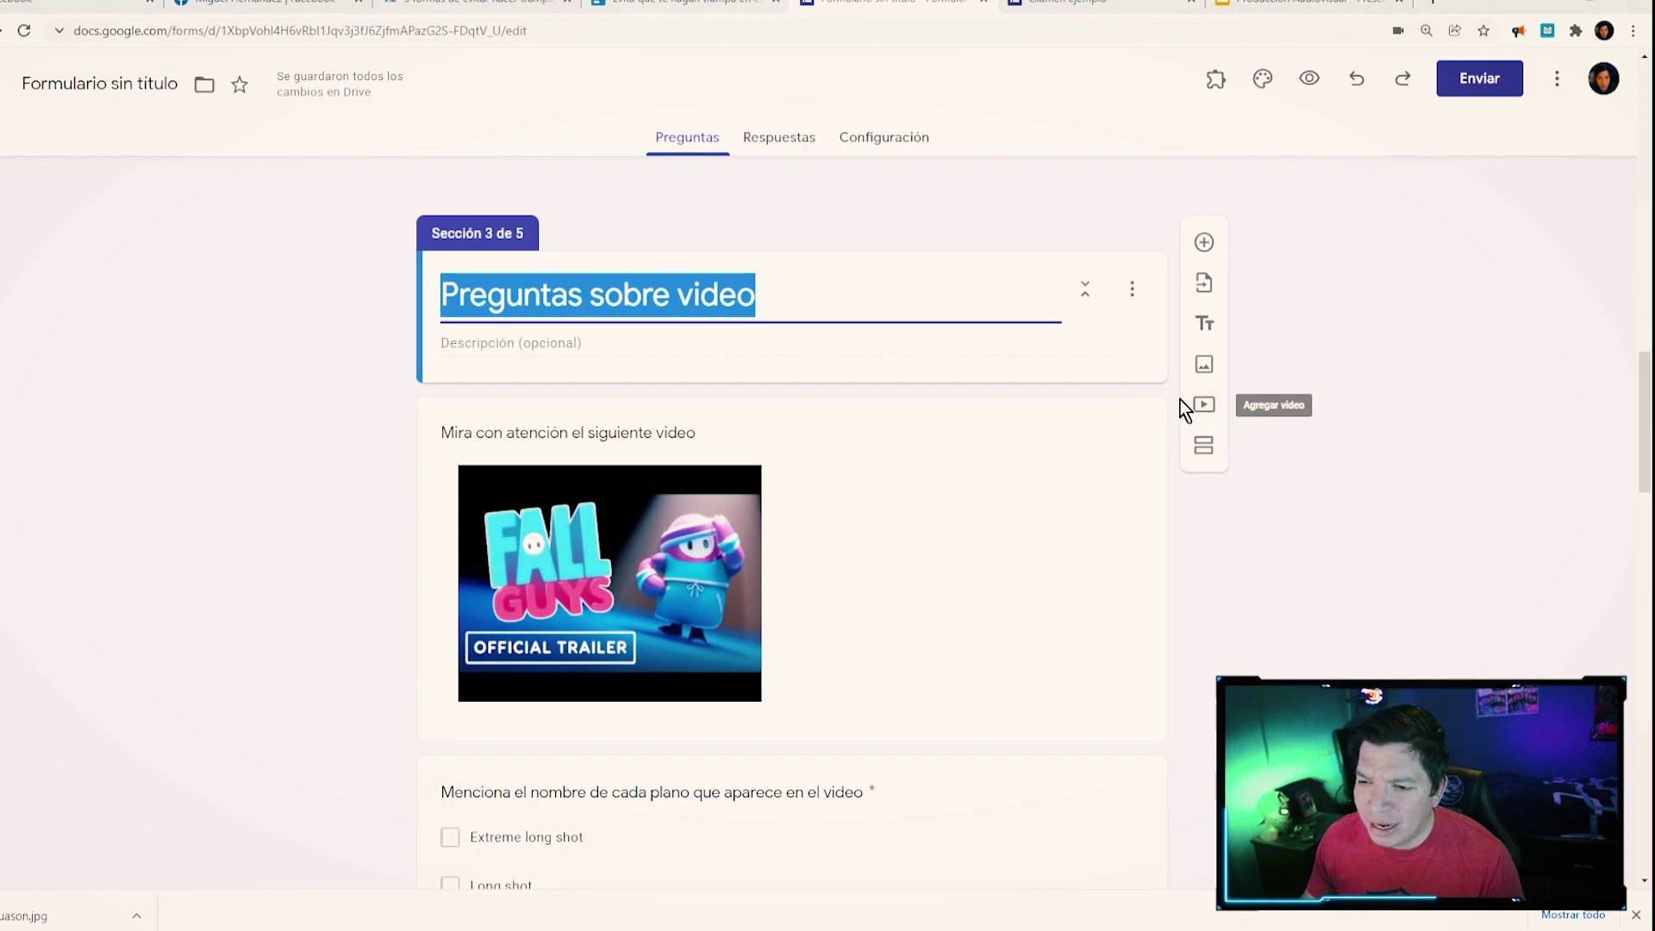
# - Open the question "Menciona el nombre de cada plano que aparece en el video" in section 3 and review its available question types
pyautogui.scroll(-2, 538, 522)
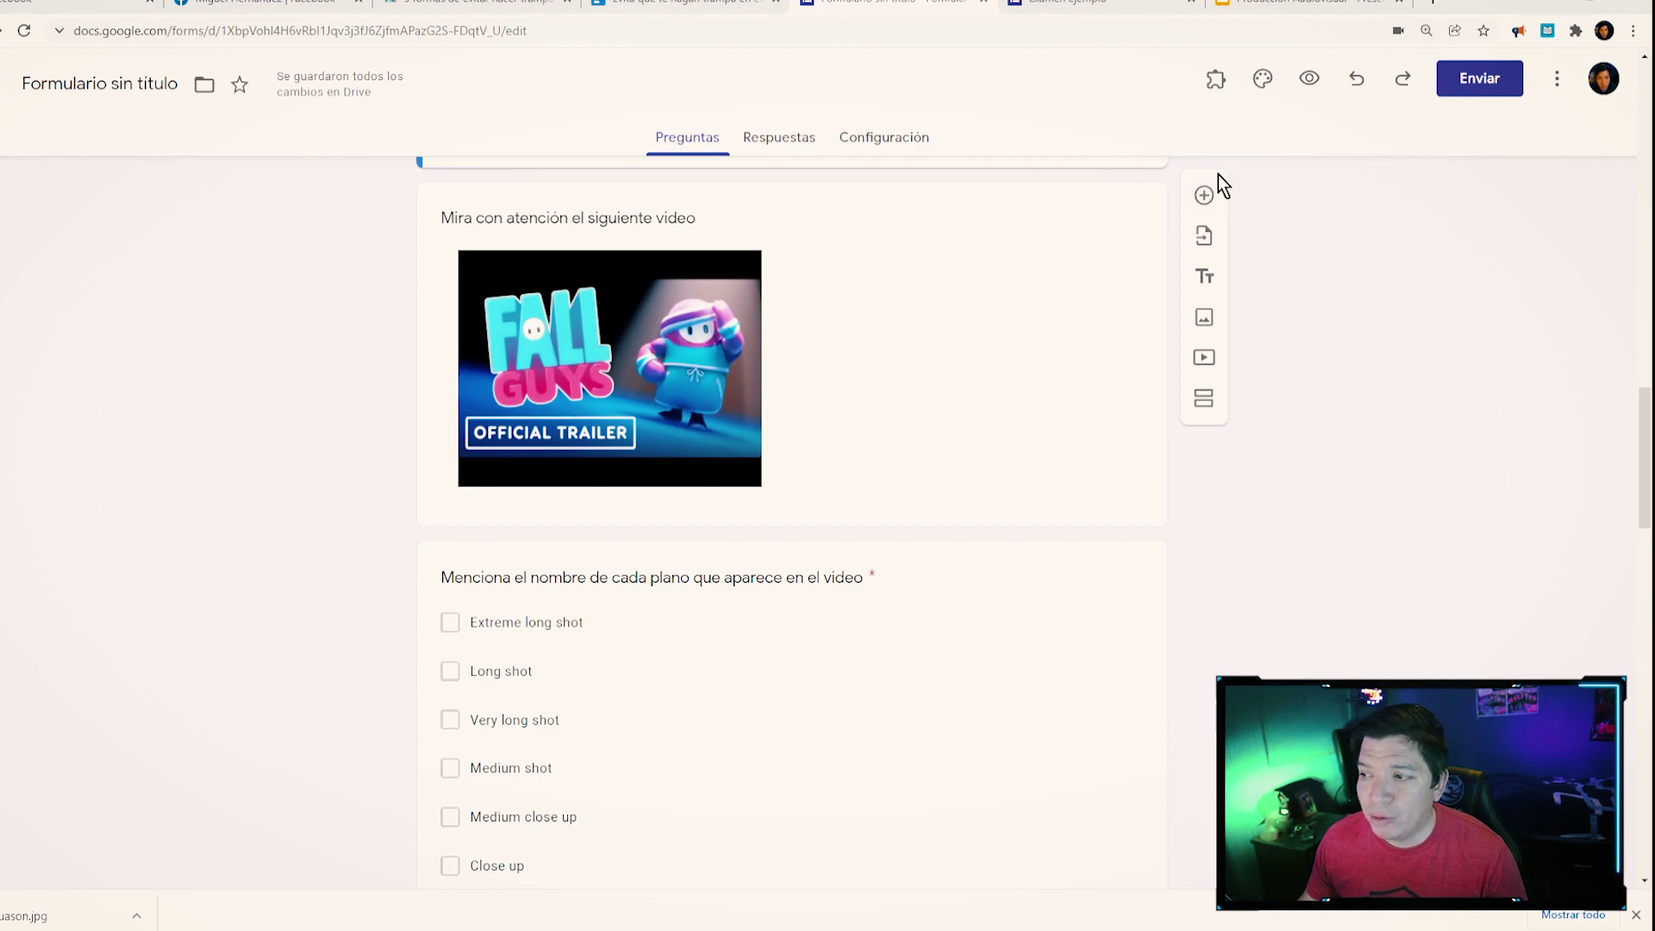
pyautogui.scroll(-2, 603, 579)
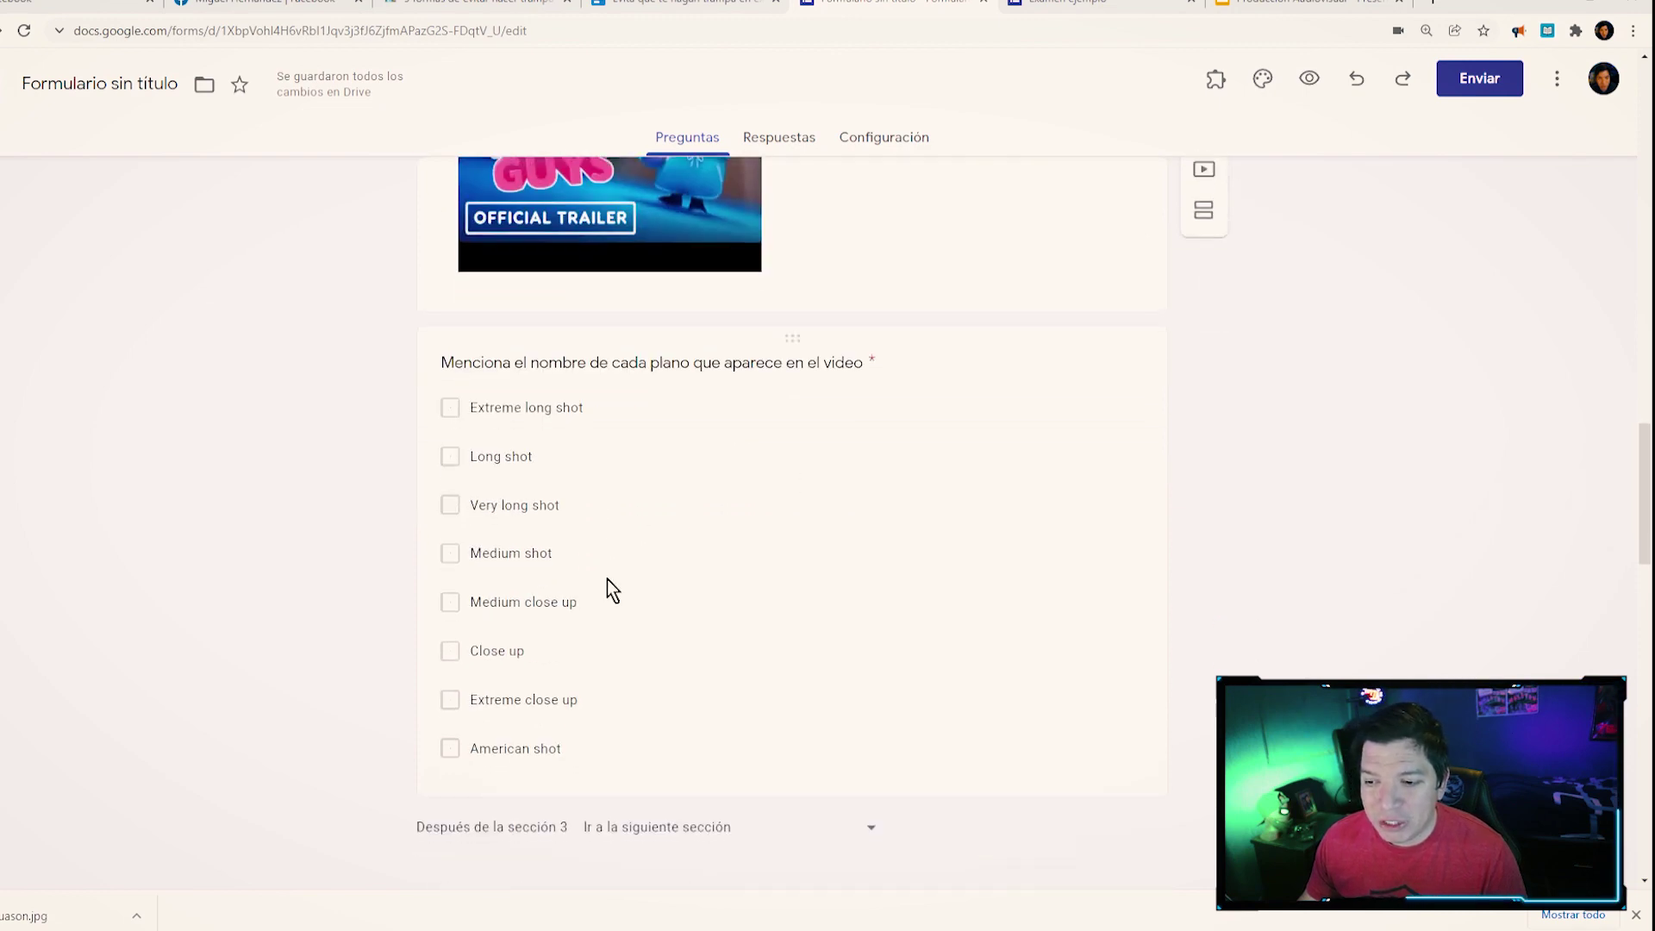
pyautogui.click(528, 360)
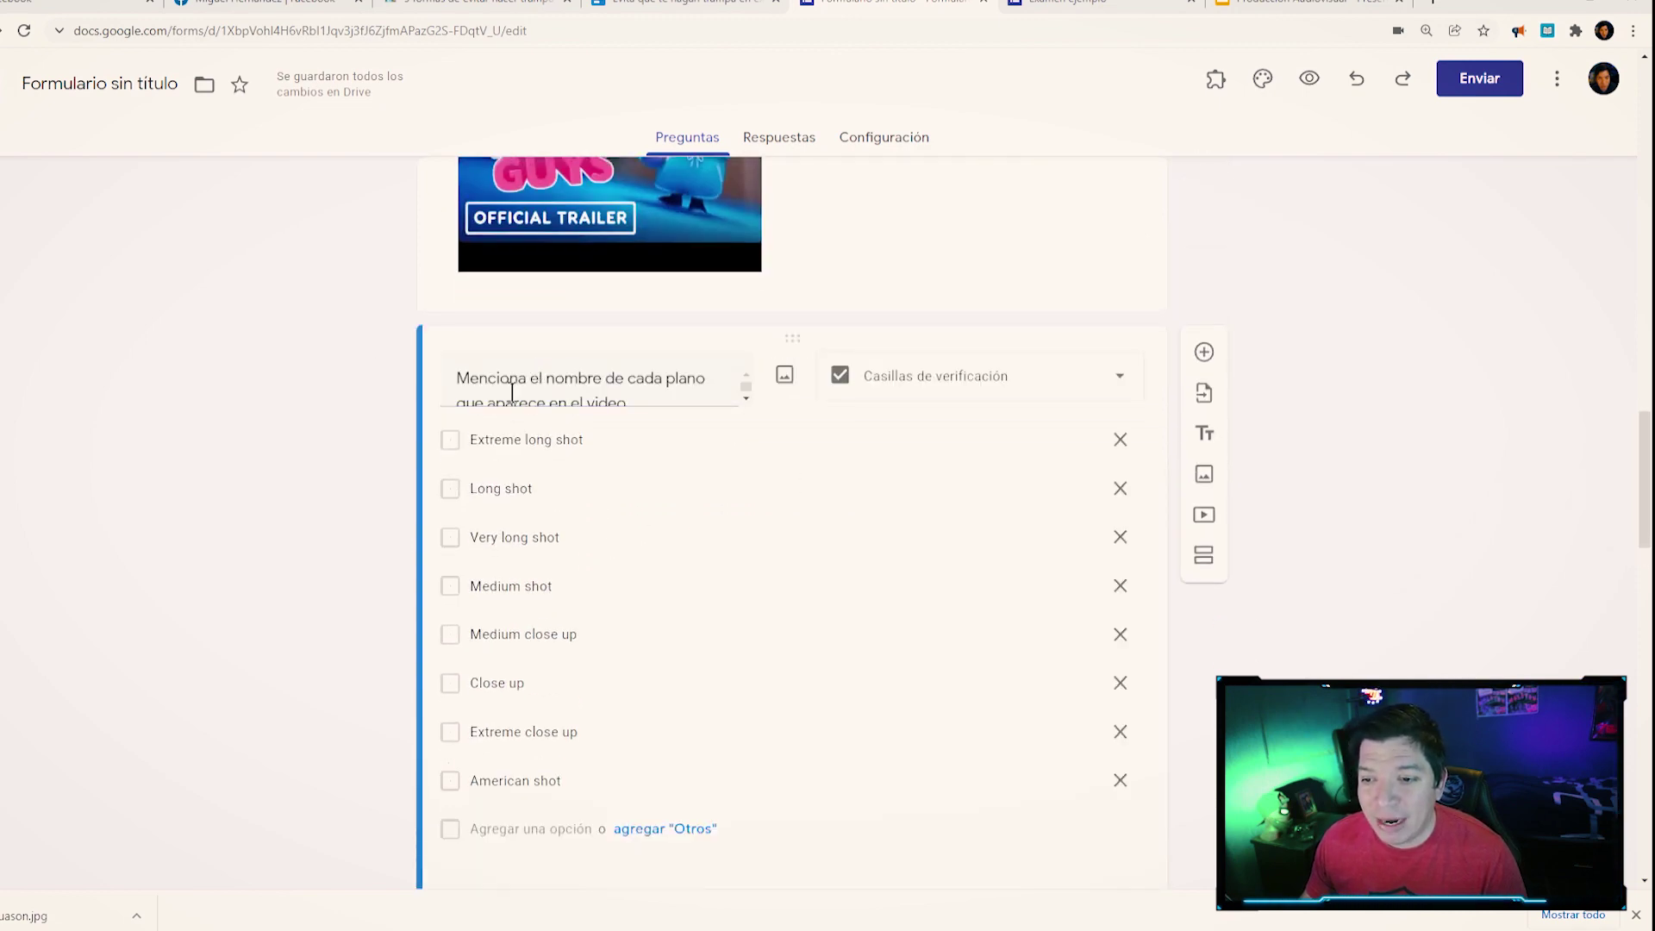
pyautogui.tripleClick(526, 393)
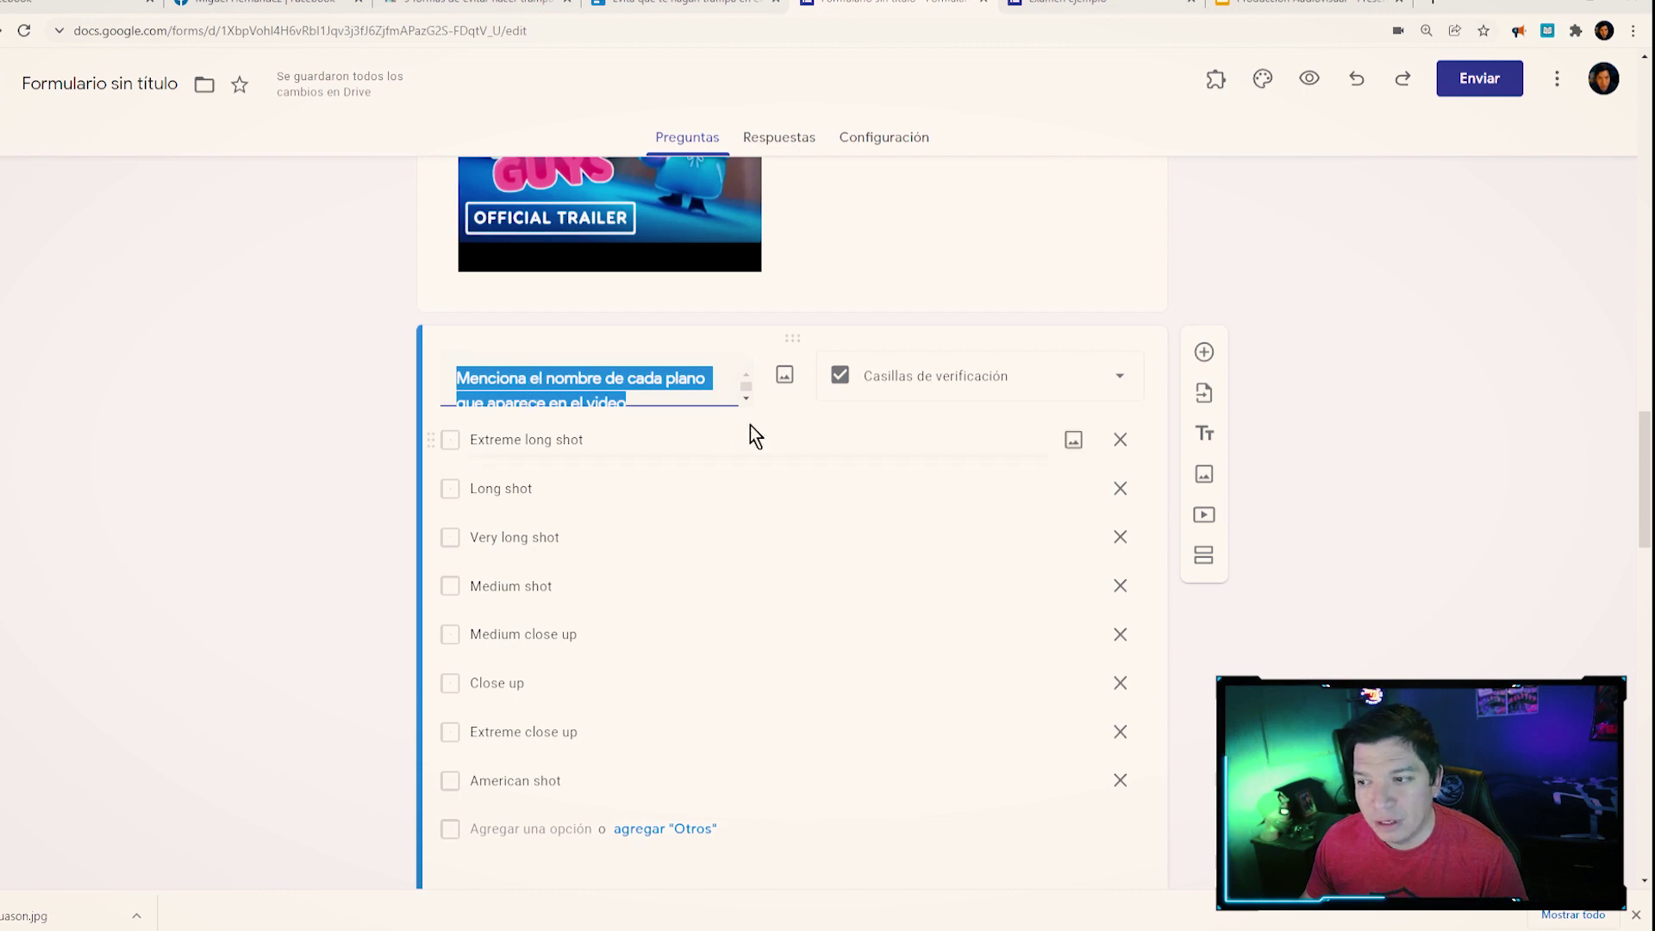
pyautogui.click(912, 386)
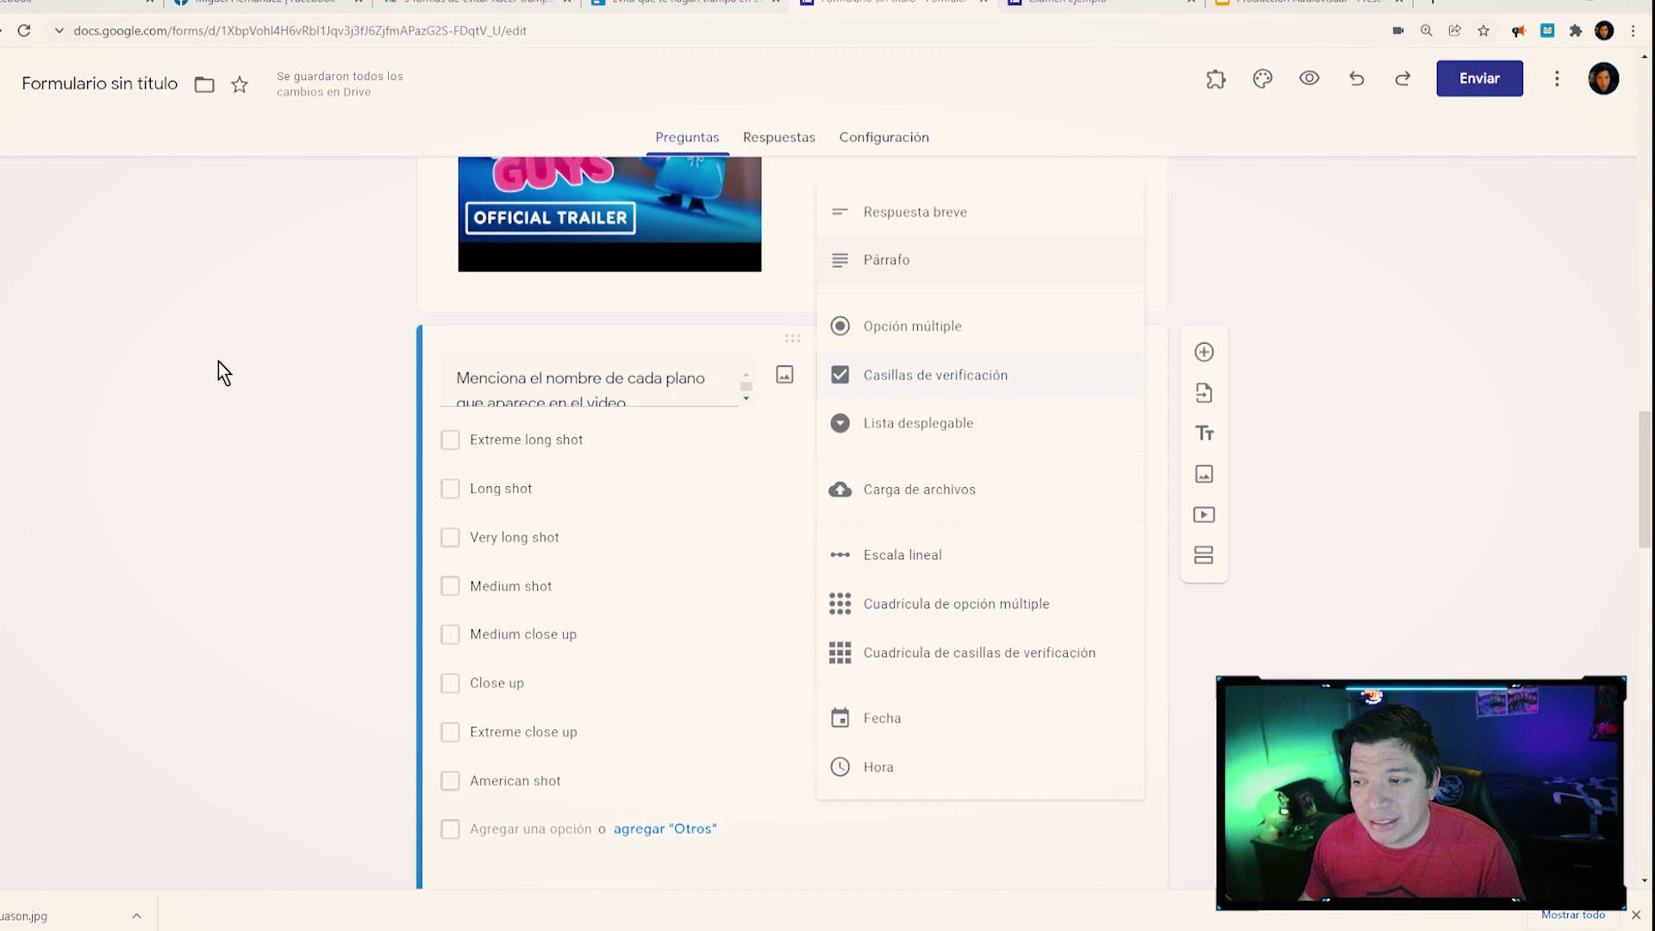
pyautogui.click(192, 316)
pyautogui.scroll(3, 203, 388)
pyautogui.scroll(-3, 252, 469)
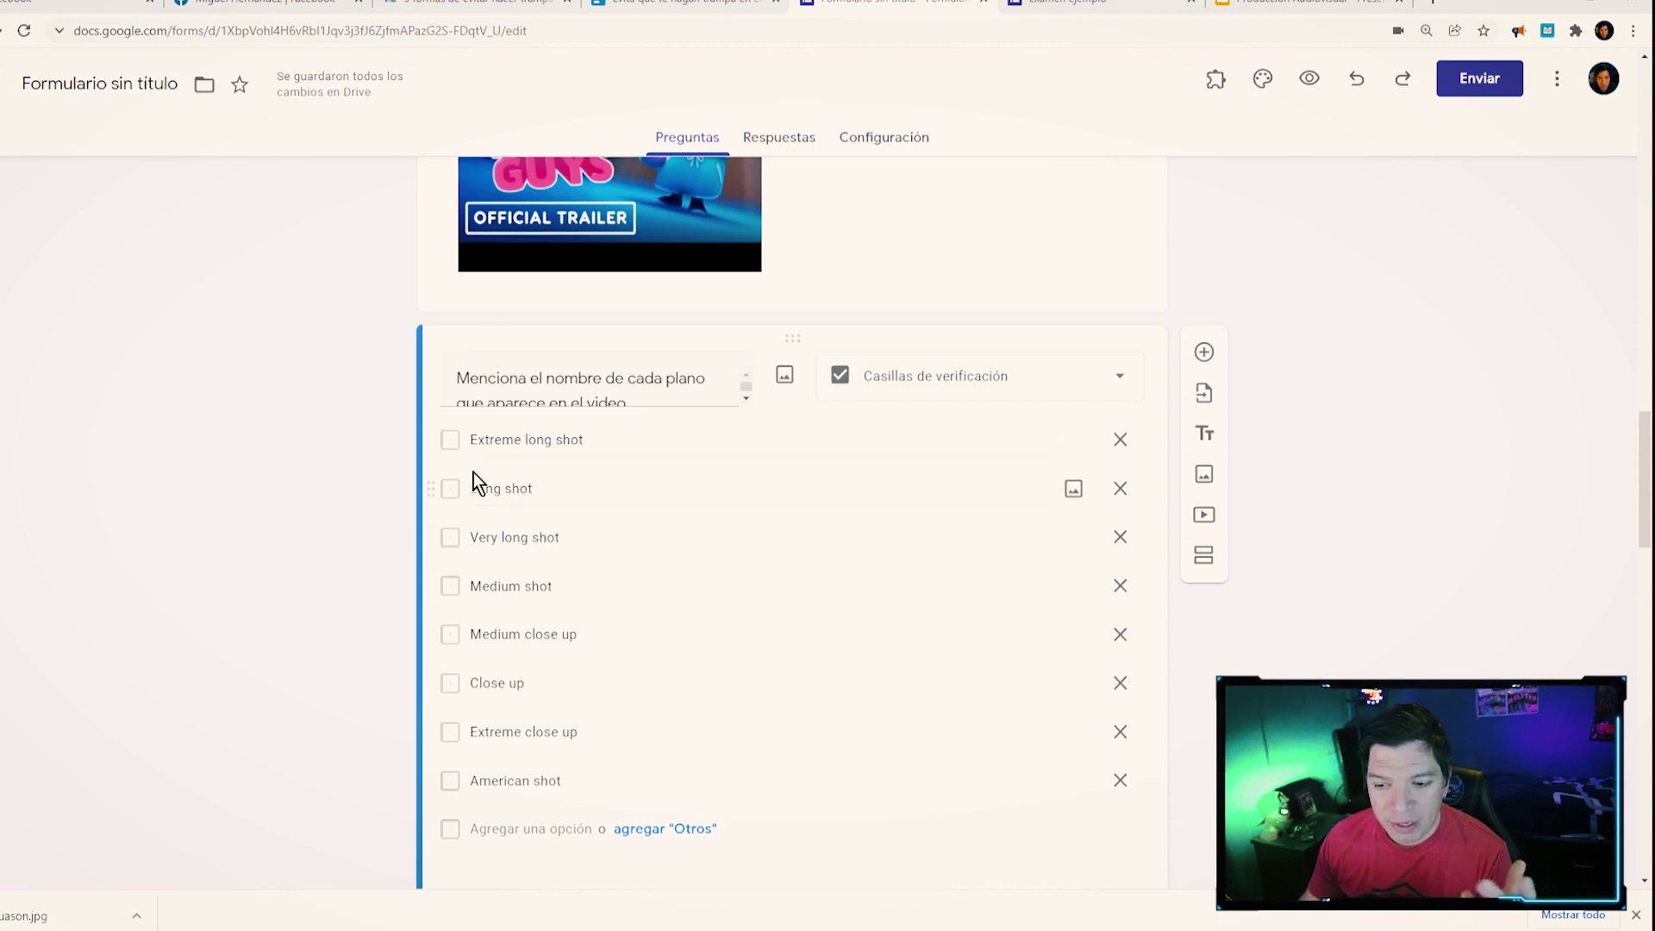
pyautogui.click(454, 534)
# - Switch to the Examen ejemplo form, play and pause the Fall Guys trailer, and try to show it full screen
pyautogui.hotkey('ctrl', 'Tab')
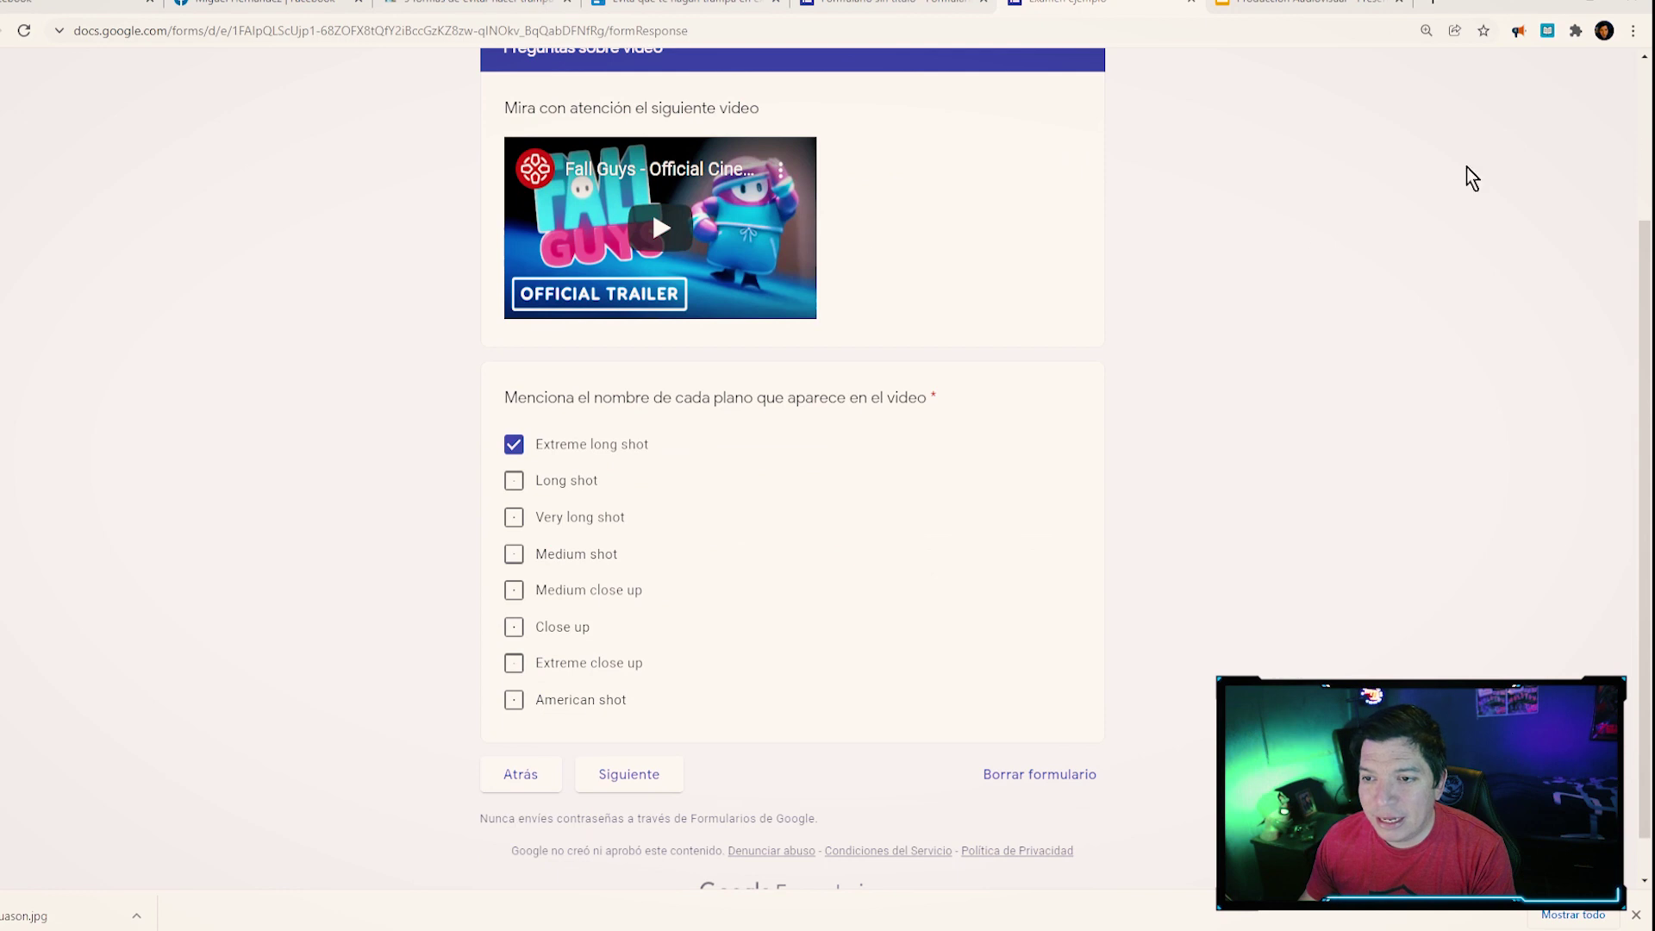
pyautogui.scroll(1, 776, 185)
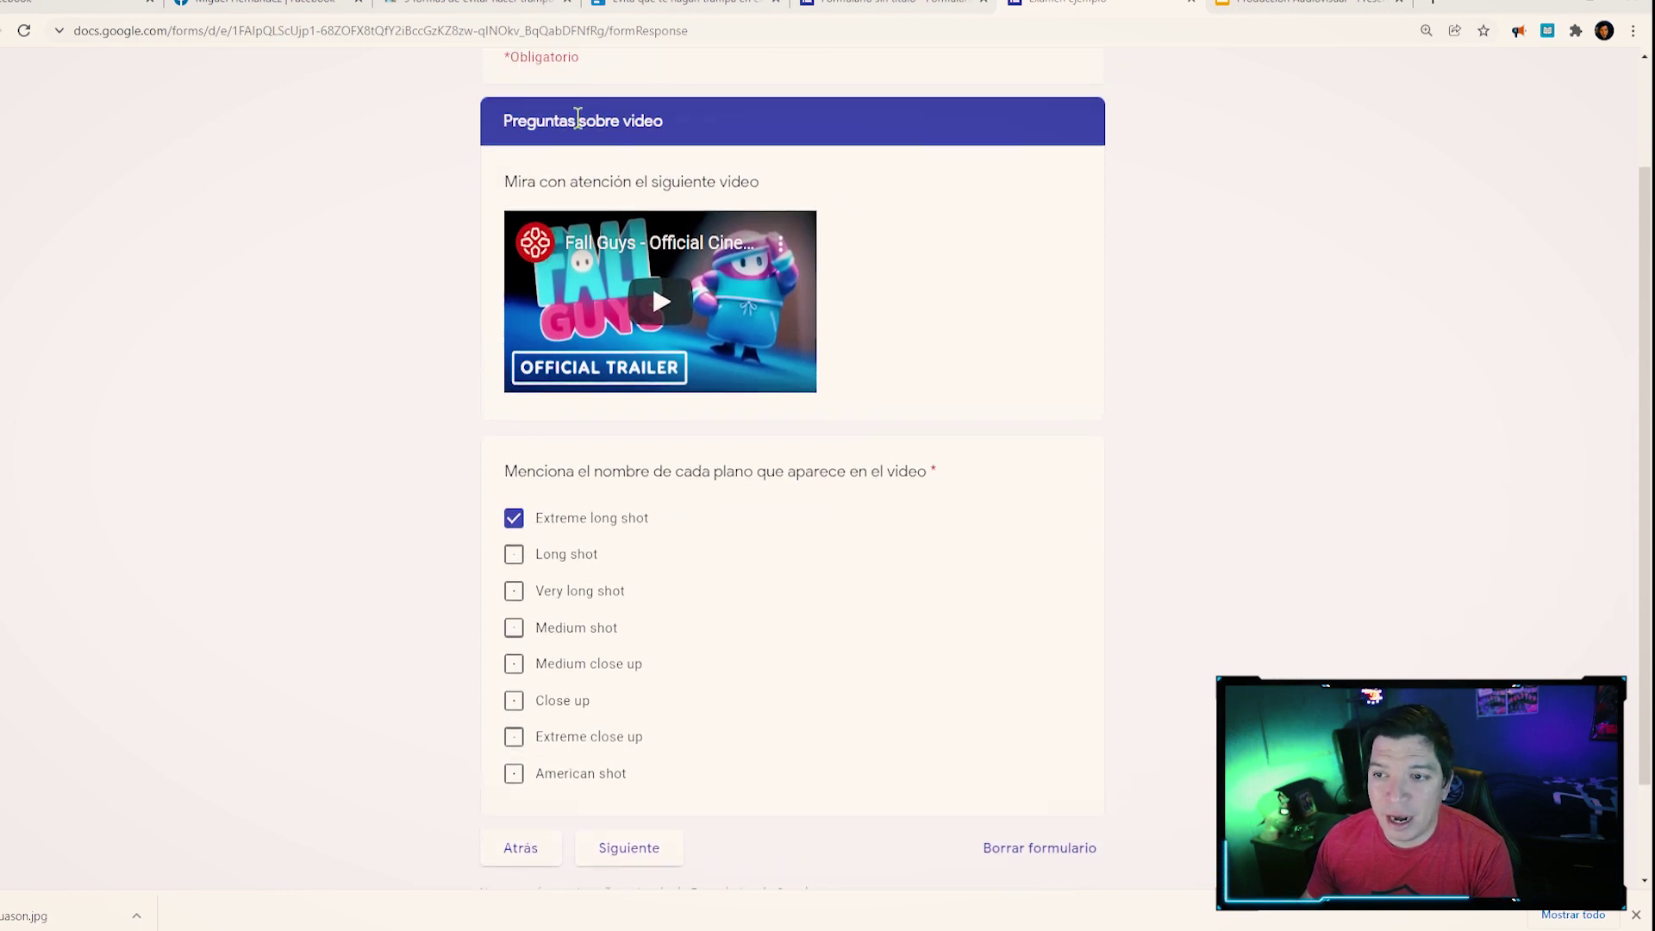
pyautogui.click(661, 302)
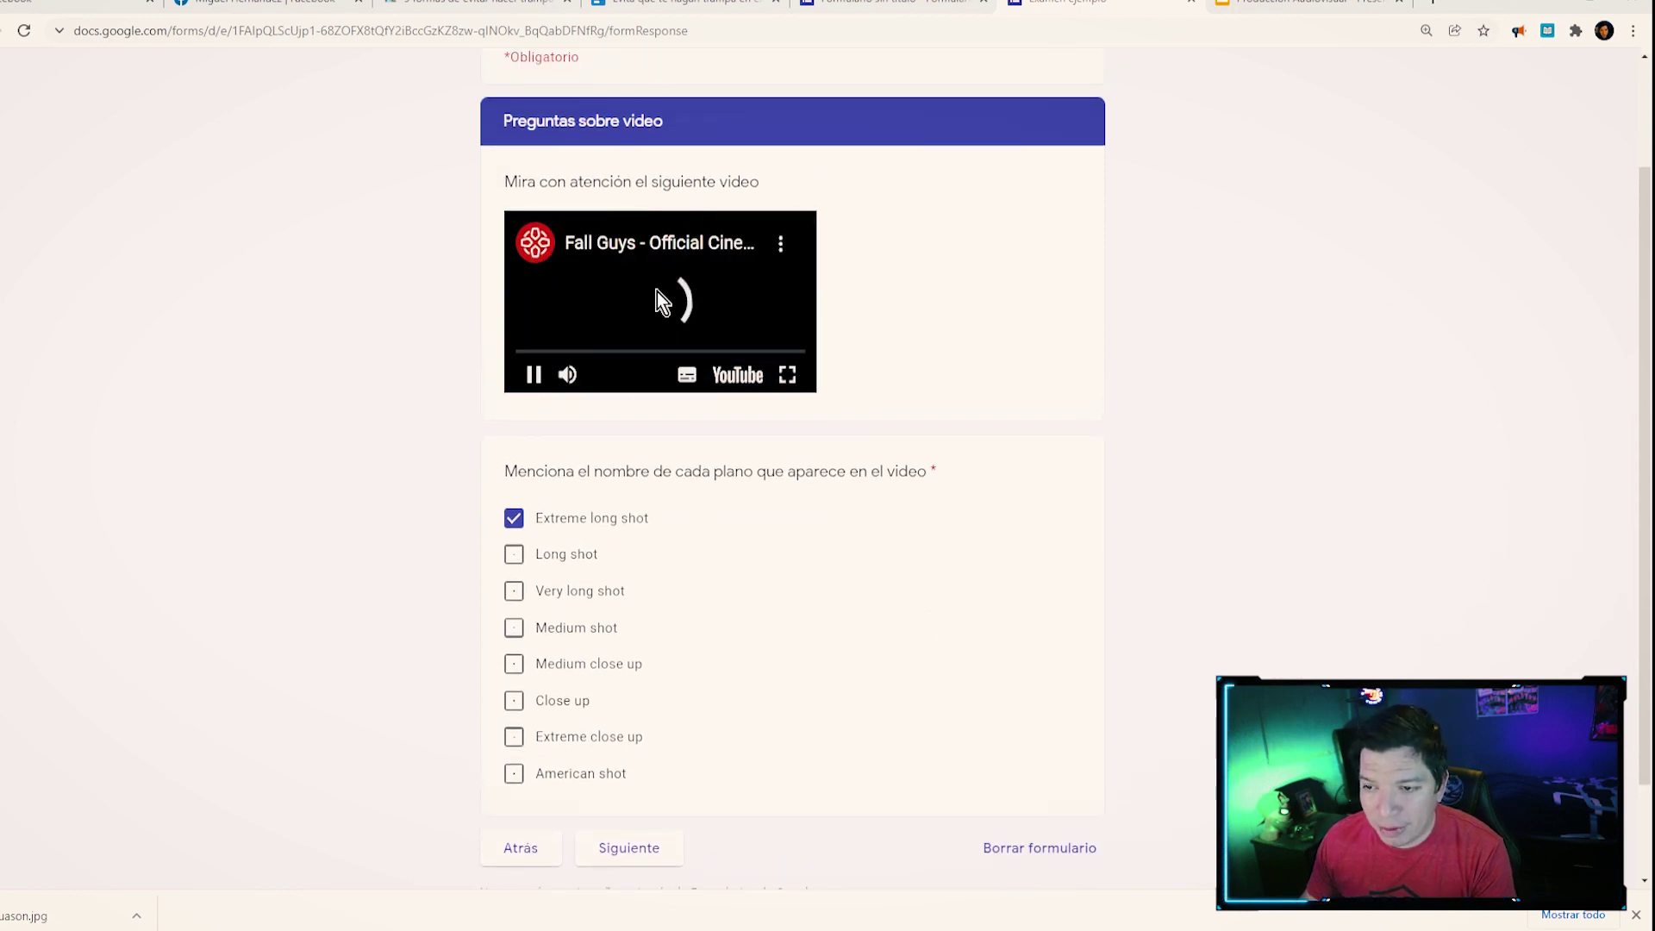
pyautogui.click(533, 374)
pyautogui.click(788, 375)
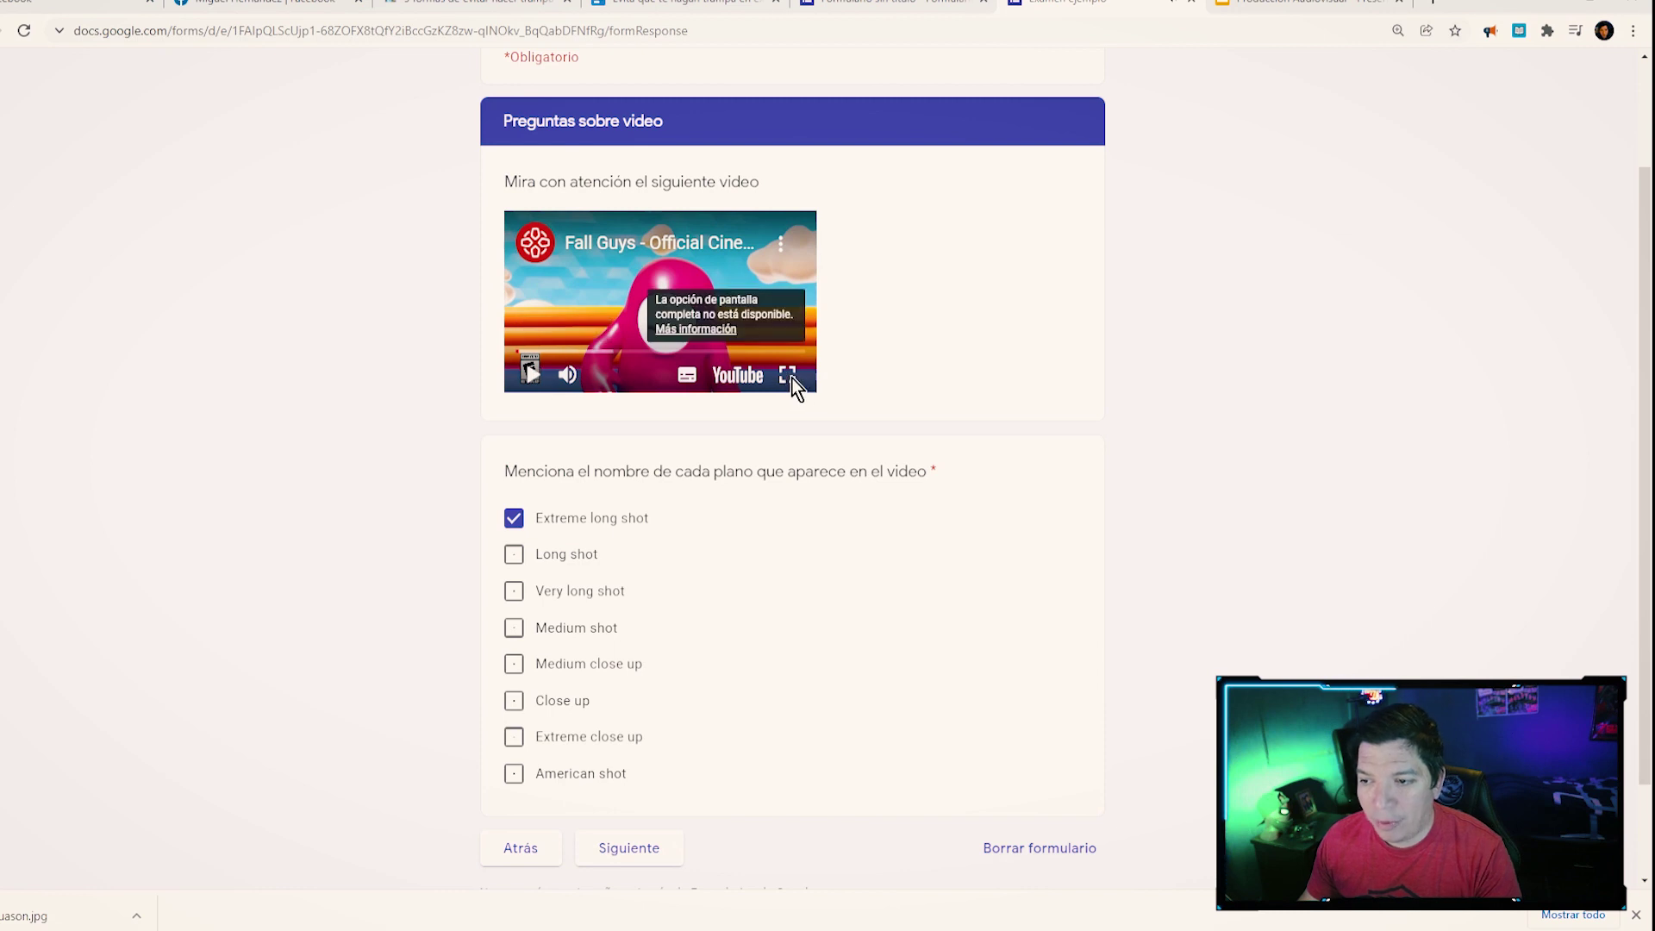
# - Try out the answer checkboxes under "Menciona el nombre de cada plano que aparece en el video"
pyautogui.click(516, 533)
pyautogui.click(516, 533)
pyautogui.click(517, 636)
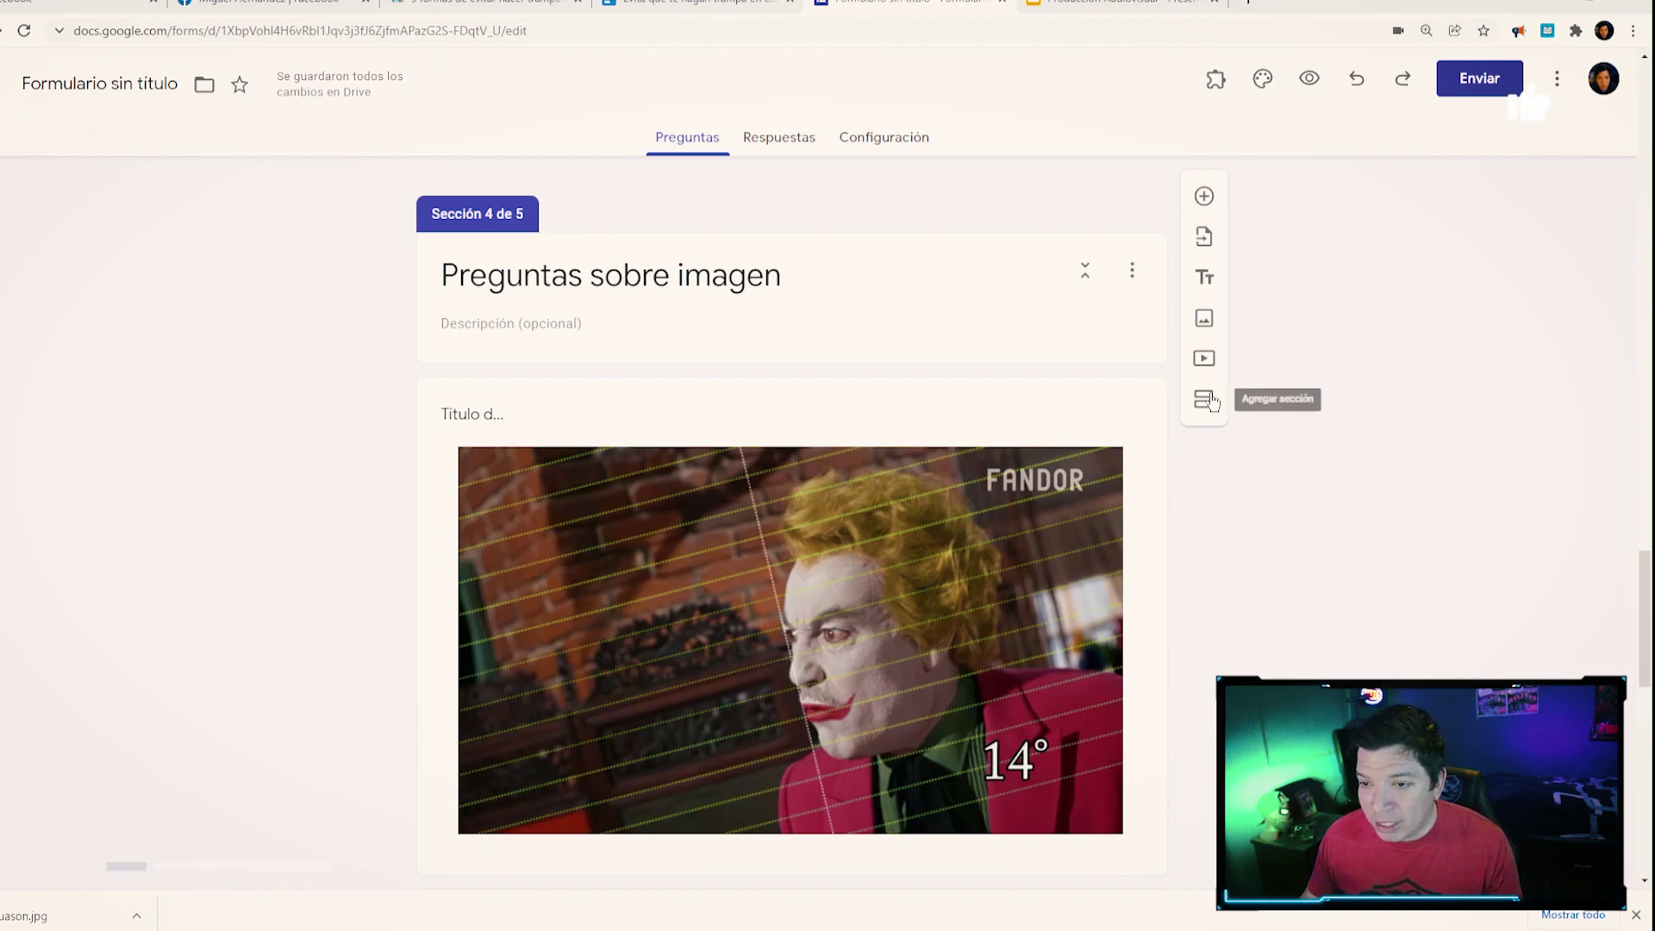
# - Examine section 4, "Preguntas sobre imagen", in the form editor, from its image block to the questions about the picture
pyautogui.scroll(-2, 689, 278)
pyautogui.click(690, 278)
pyautogui.scroll(2, 436, 443)
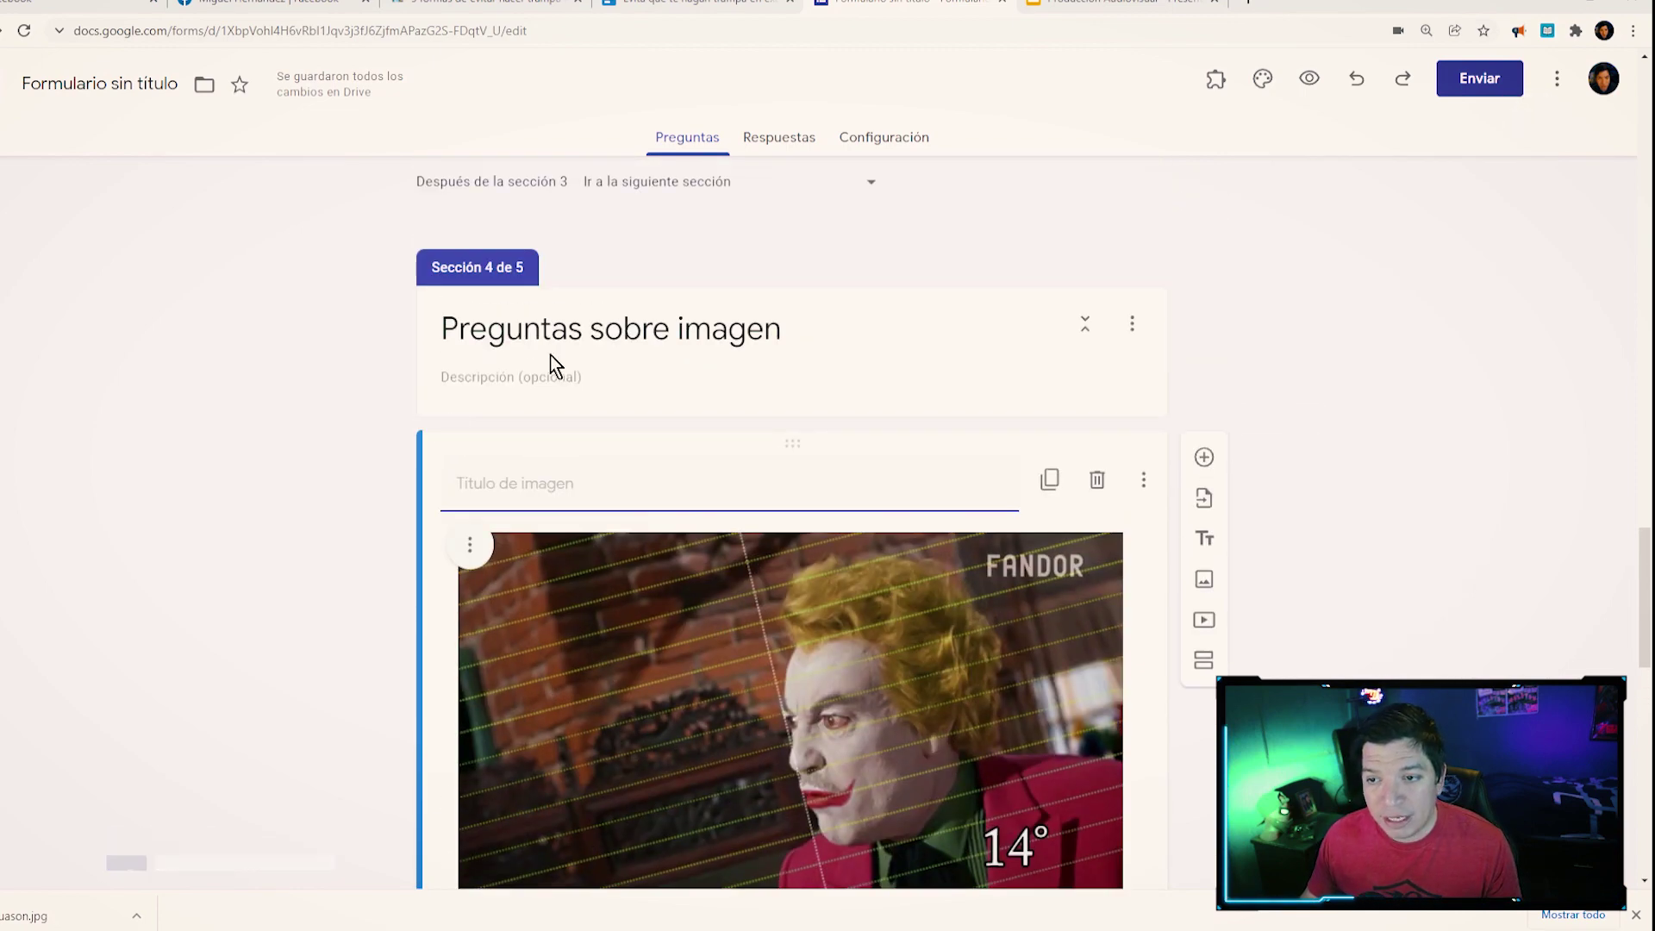
pyautogui.scroll(-3, 387, 528)
pyautogui.scroll(3, 390, 530)
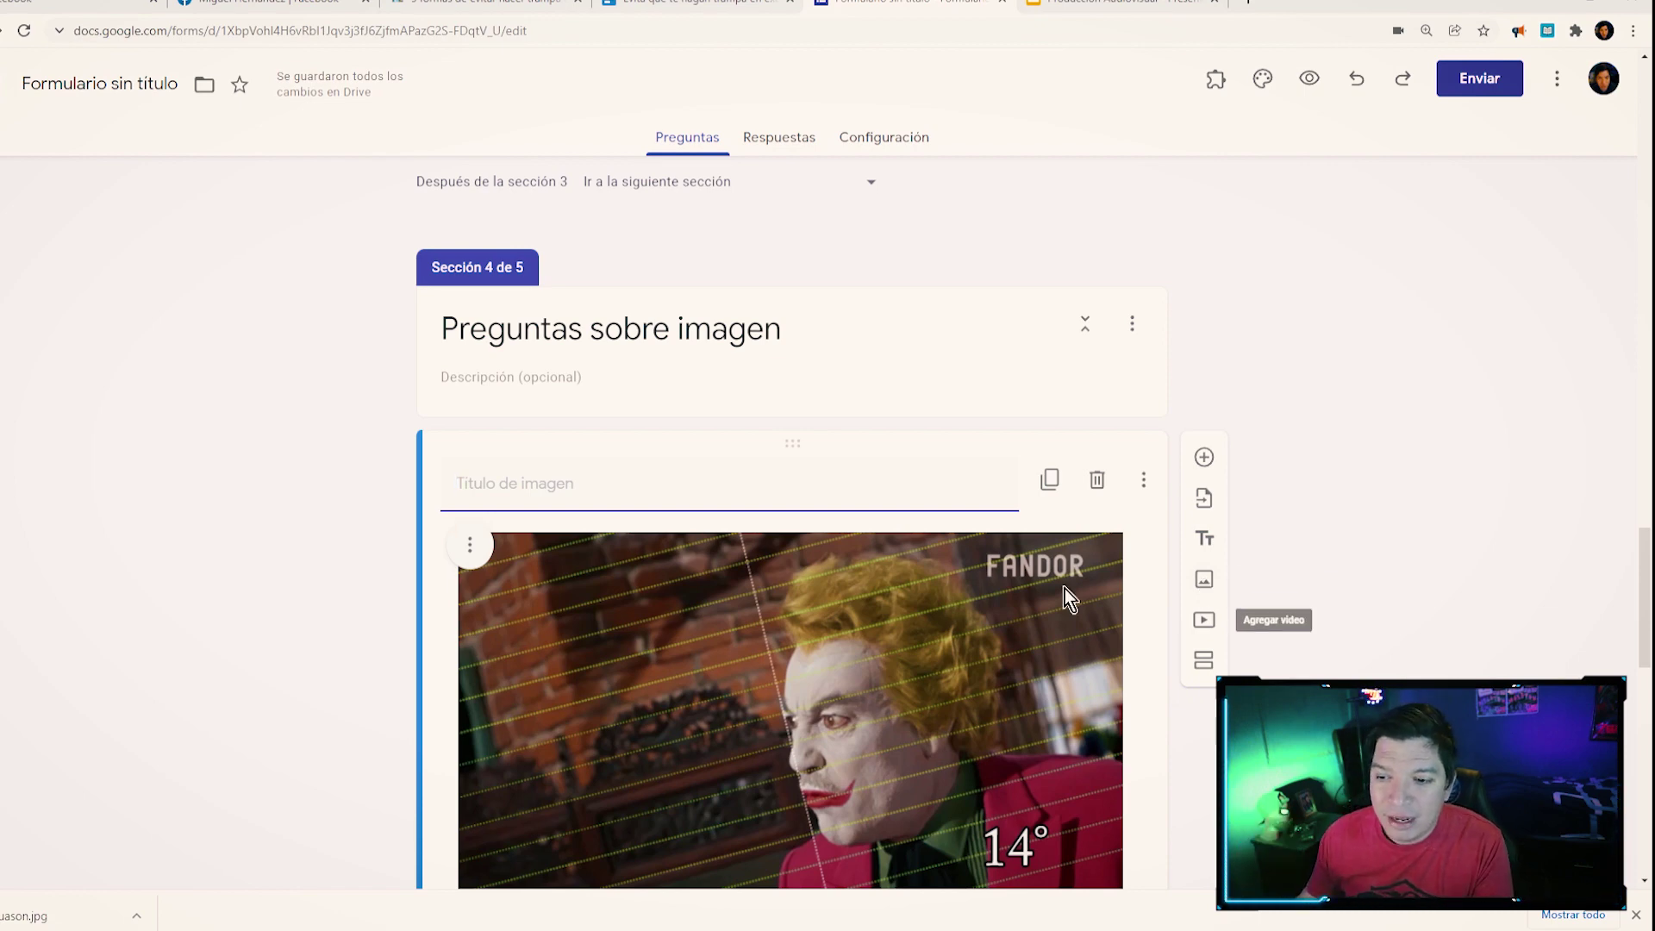
pyautogui.scroll(-3, 1069, 597)
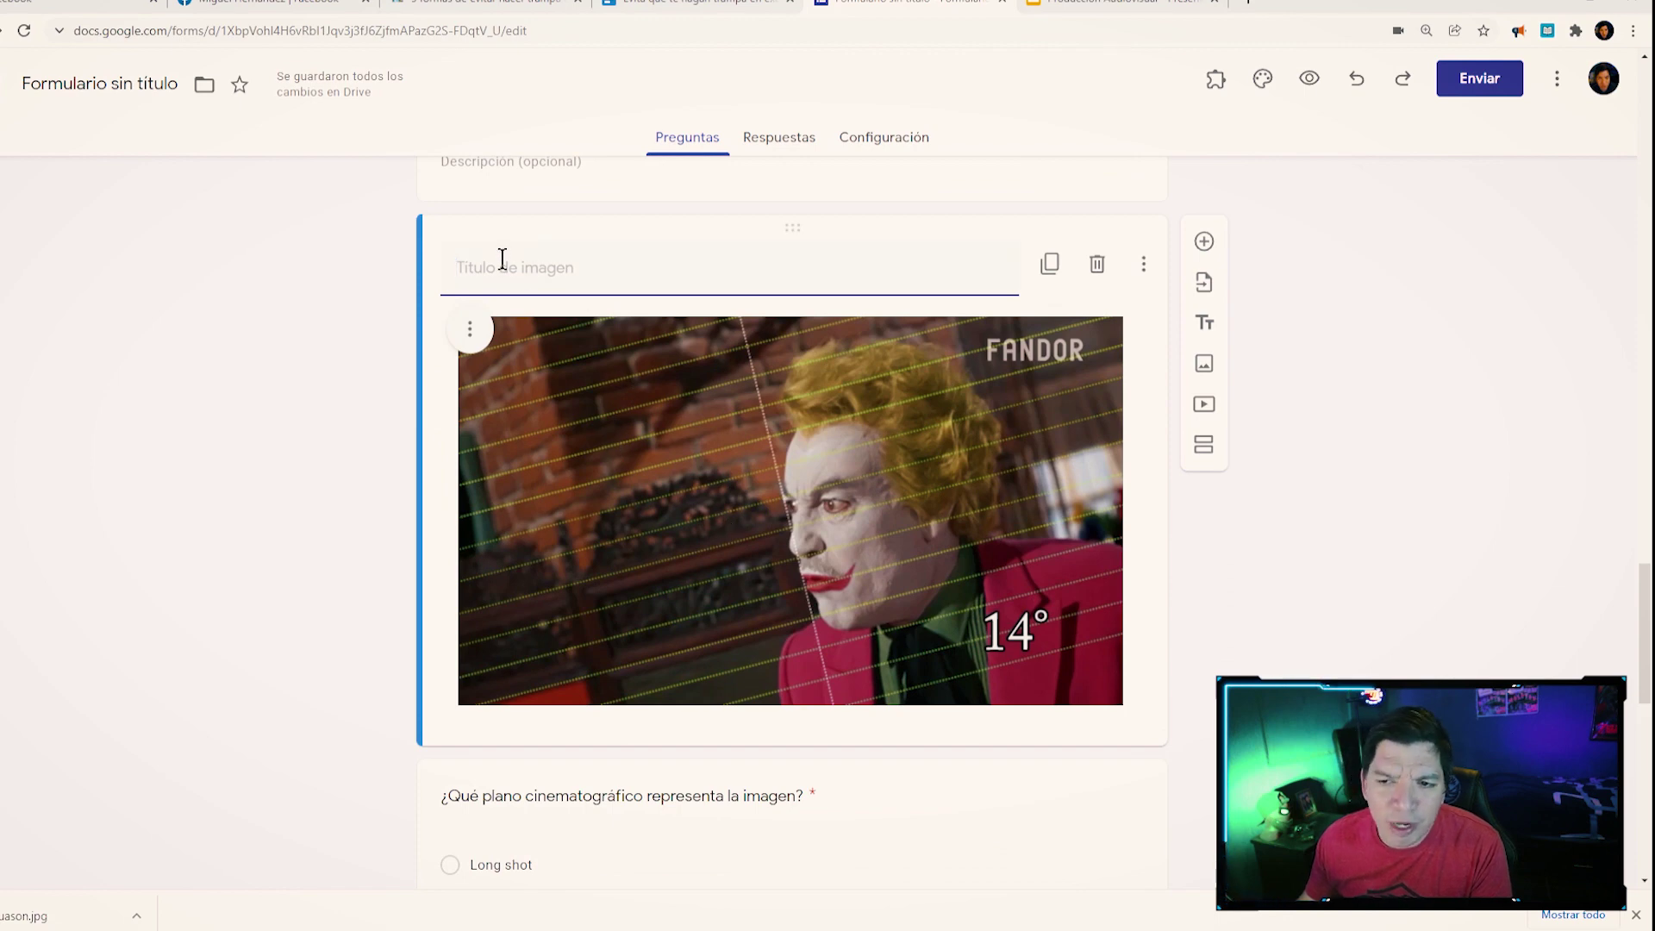
pyautogui.scroll(-1, 654, 552)
pyautogui.scroll(1, 659, 546)
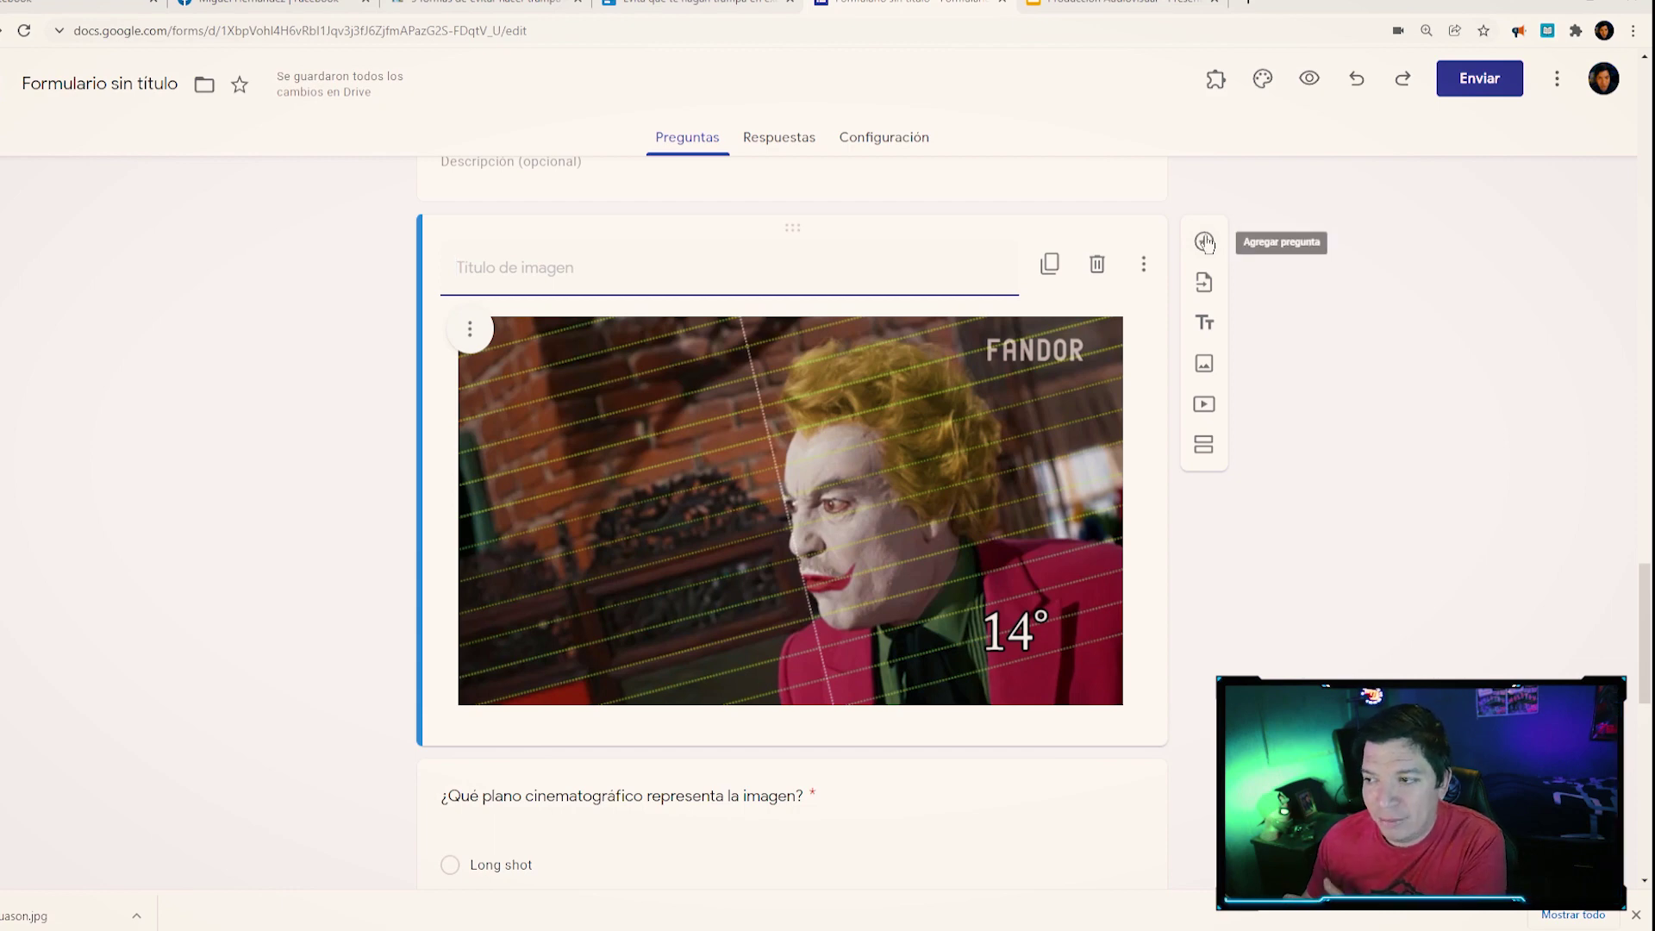
pyautogui.scroll(-5, 815, 441)
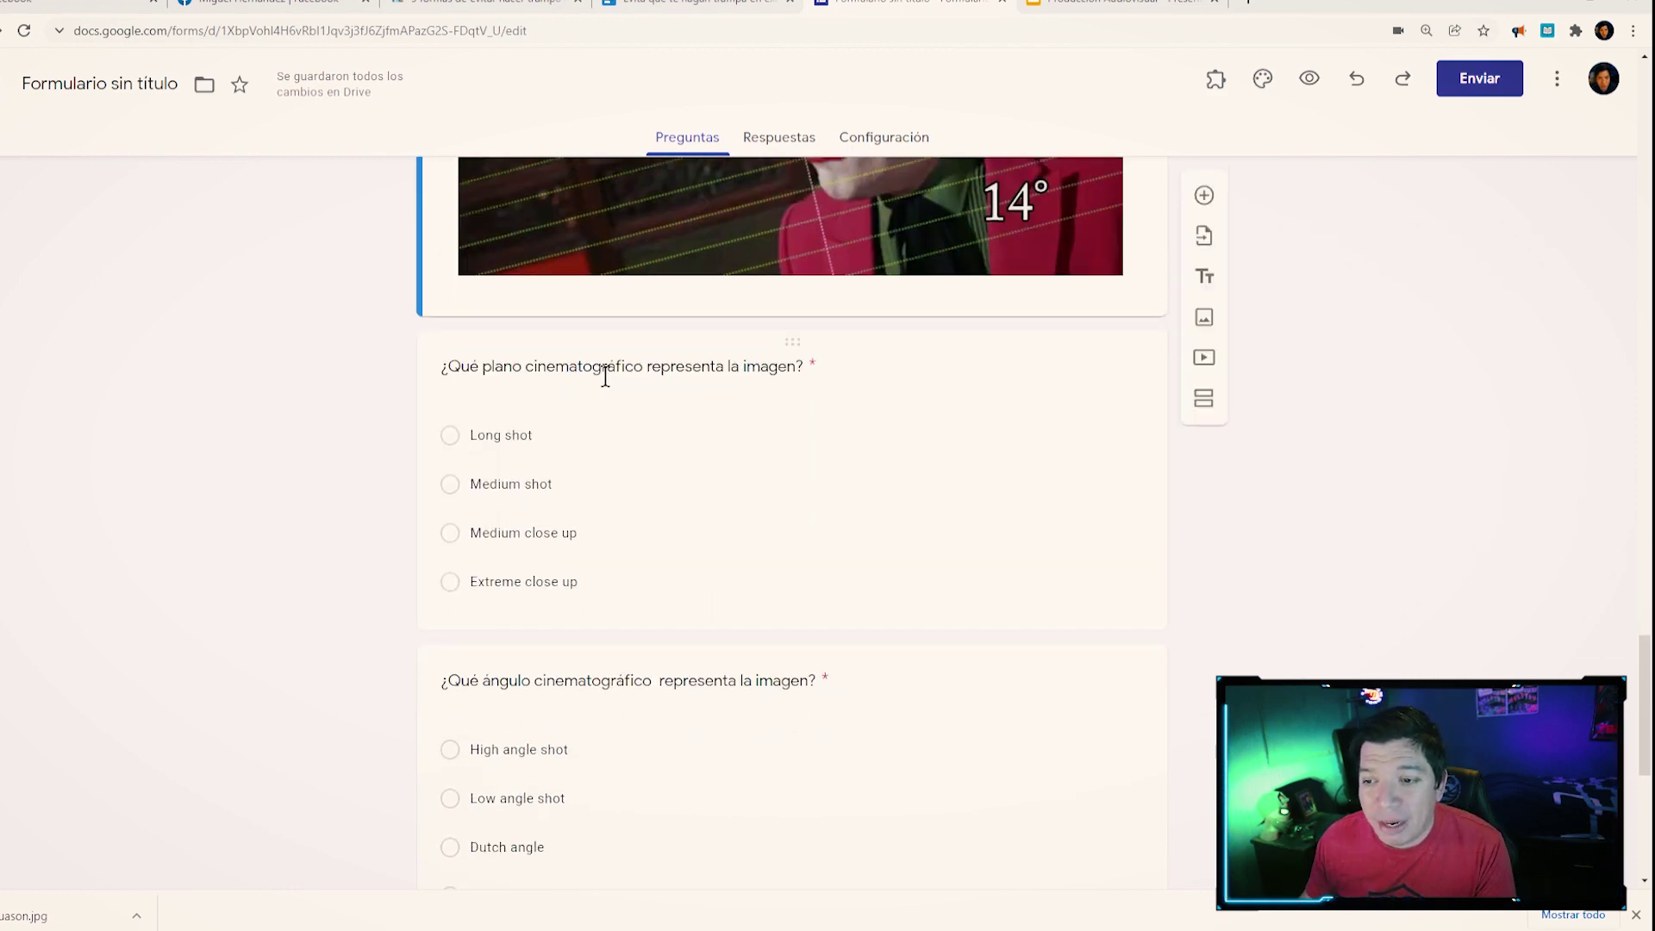
pyautogui.scroll(5, 616, 370)
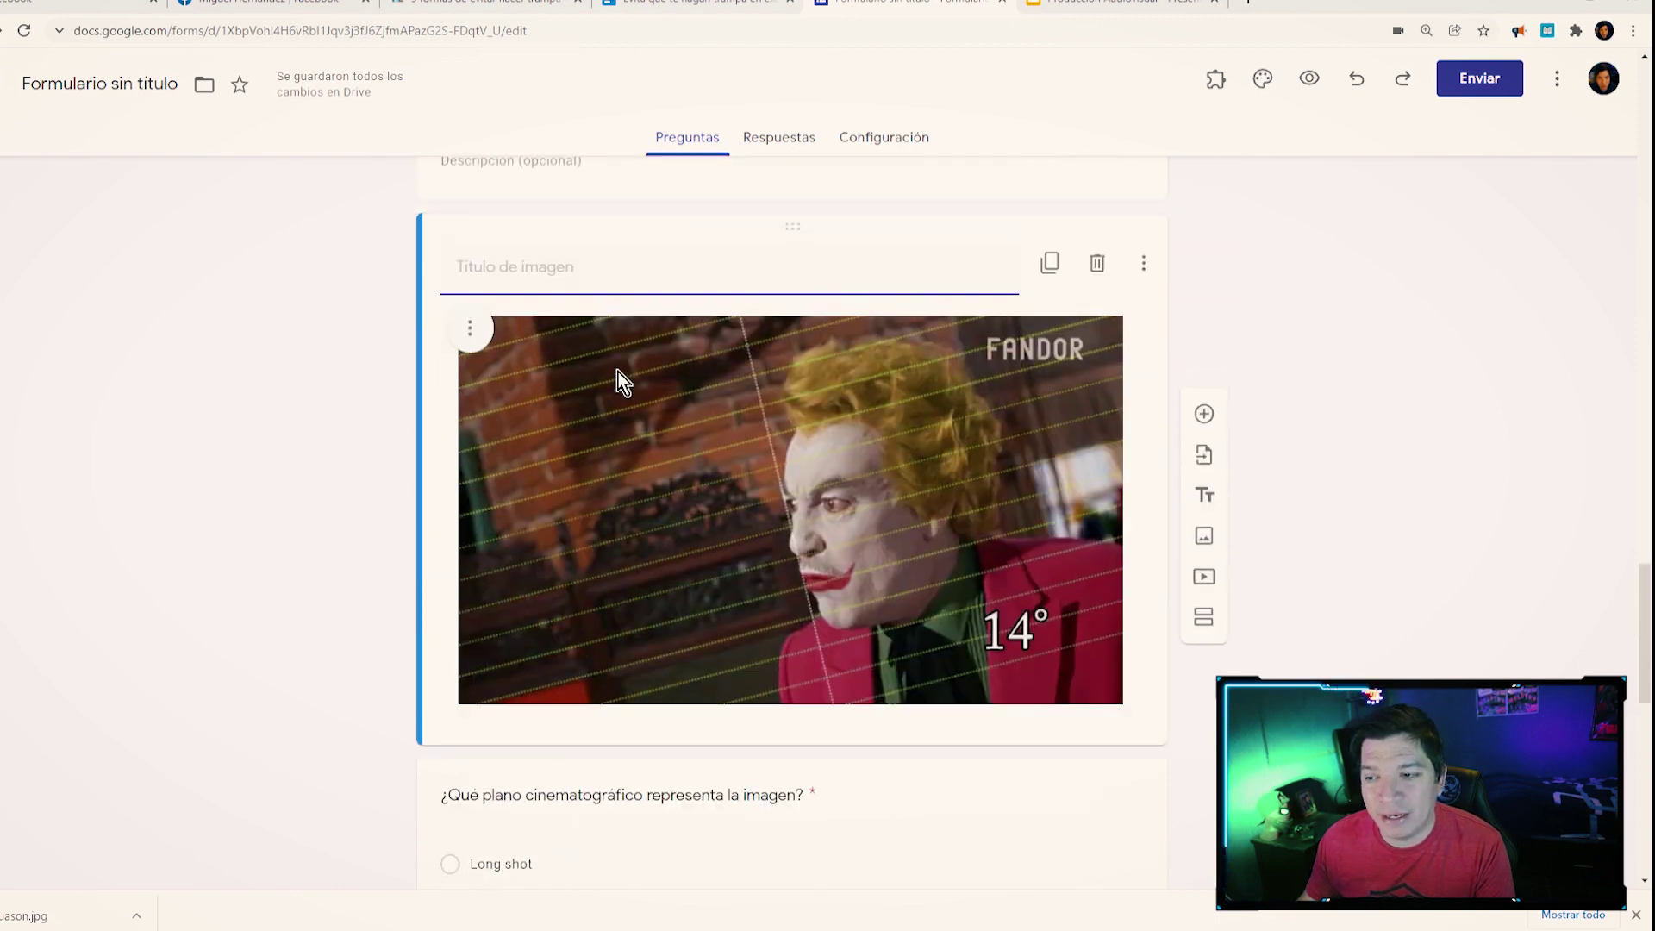
pyautogui.scroll(-2, 686, 402)
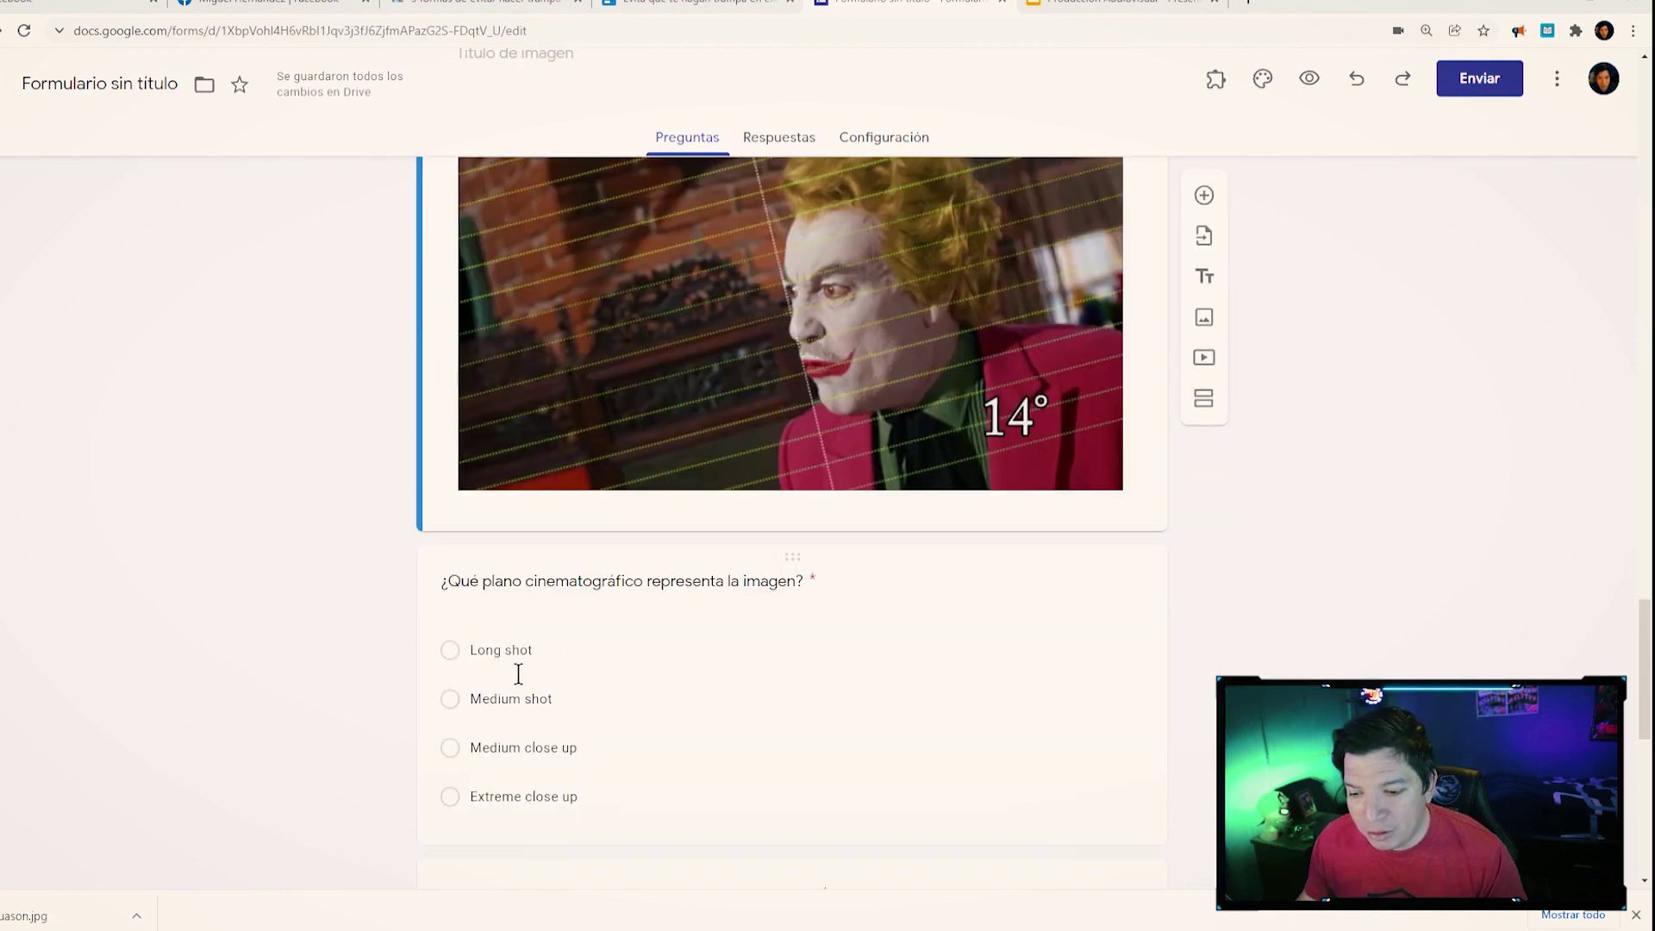
# - Open "¿Qué plano cinematográfico representa la imagen?" to review its answer options and available question types, and compare it with the angle question below
pyautogui.click(468, 748)
pyautogui.scroll(-3, 922, 345)
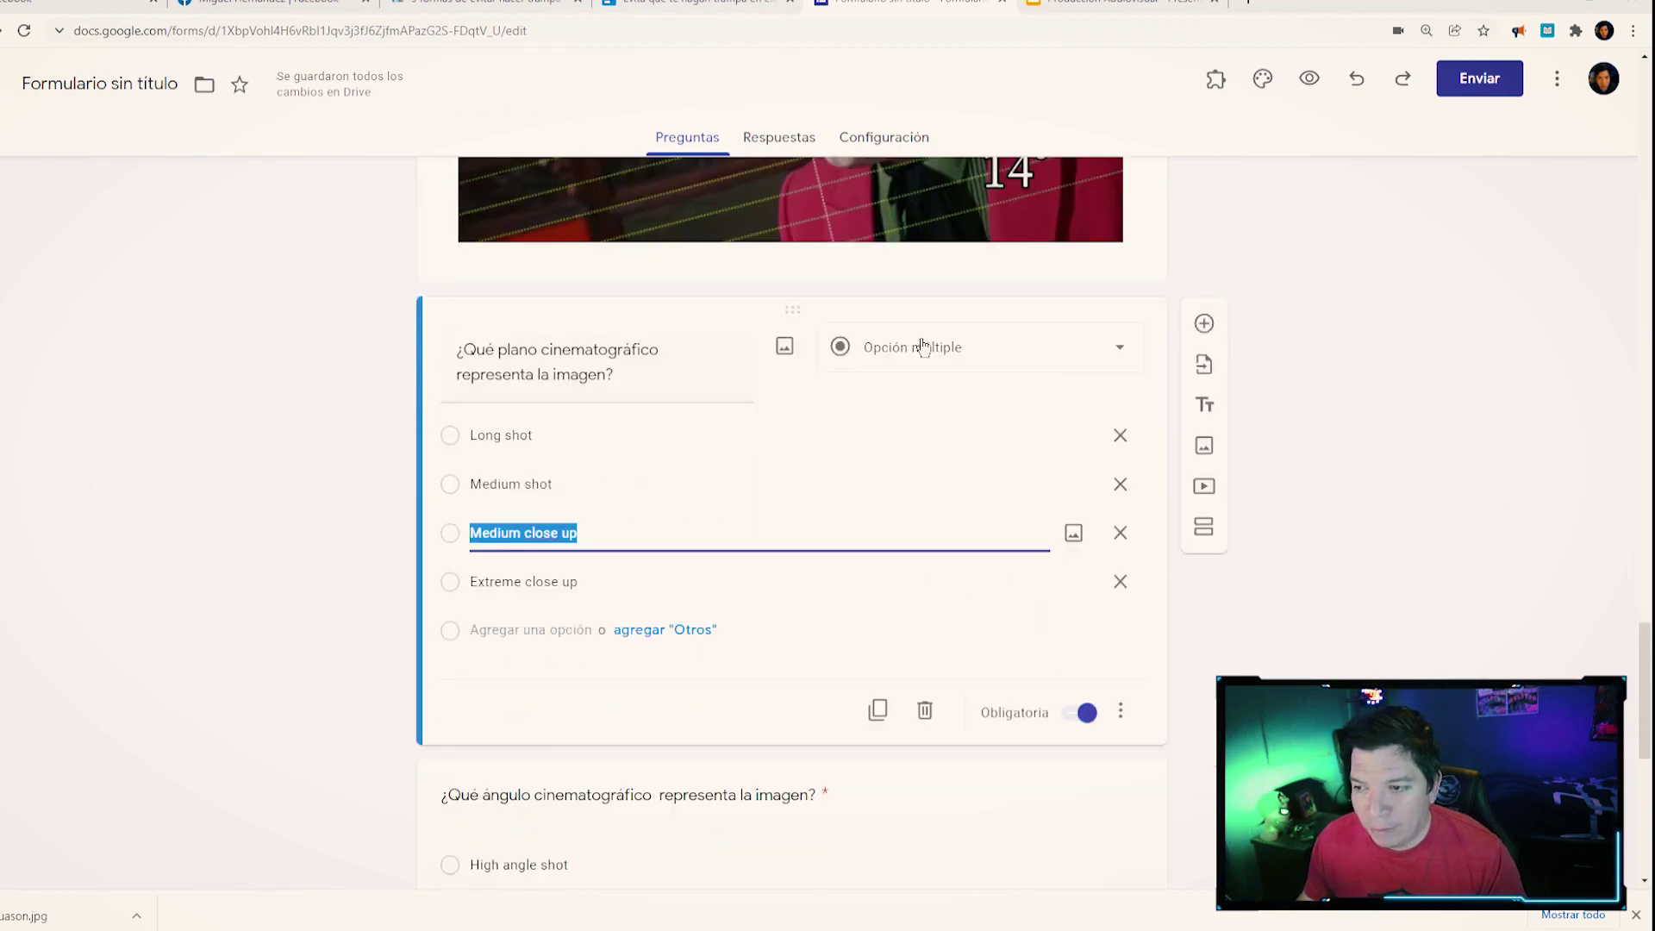
pyautogui.scroll(3, 599, 853)
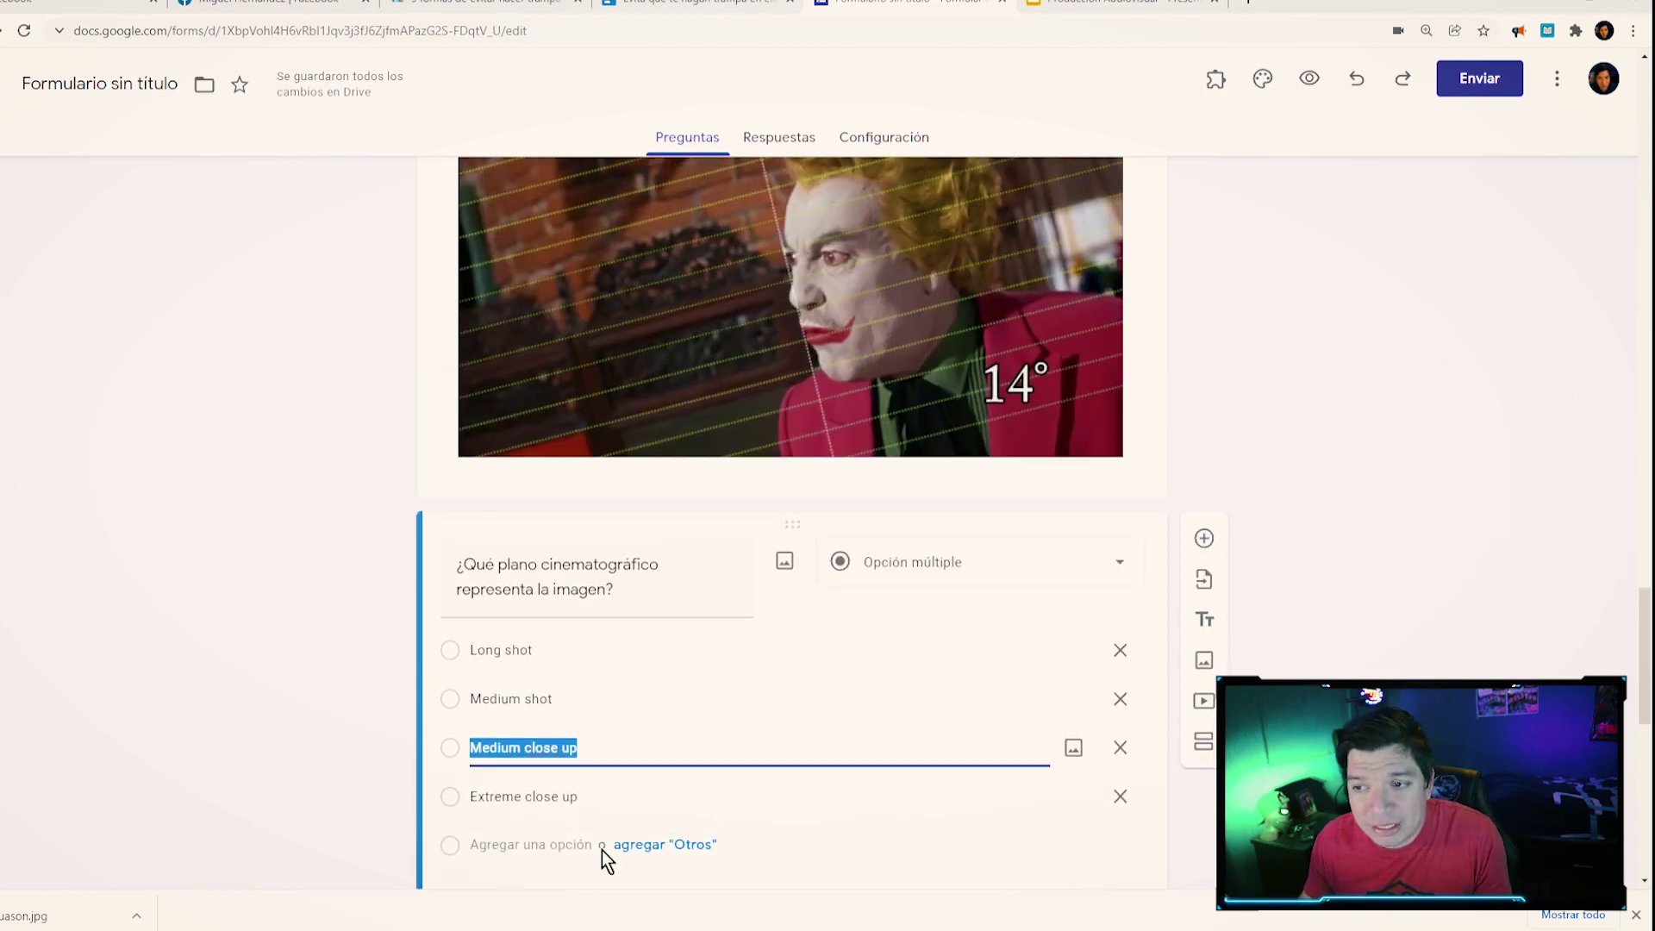
pyautogui.click(879, 562)
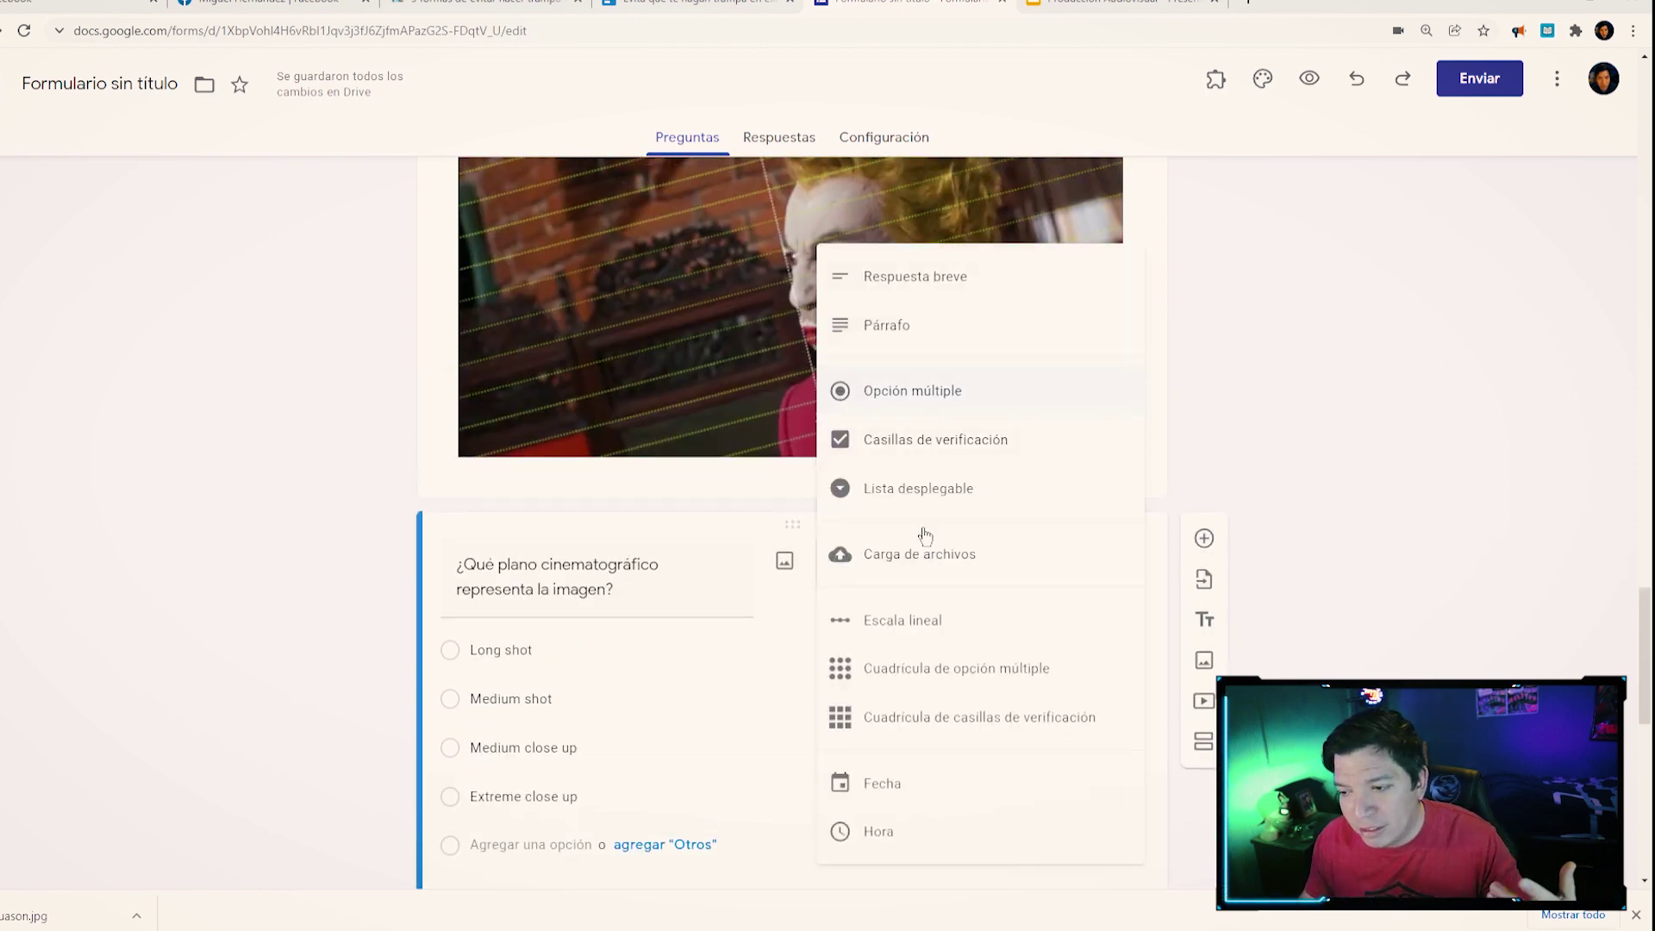
pyautogui.click(164, 431)
pyautogui.scroll(3, 258, 502)
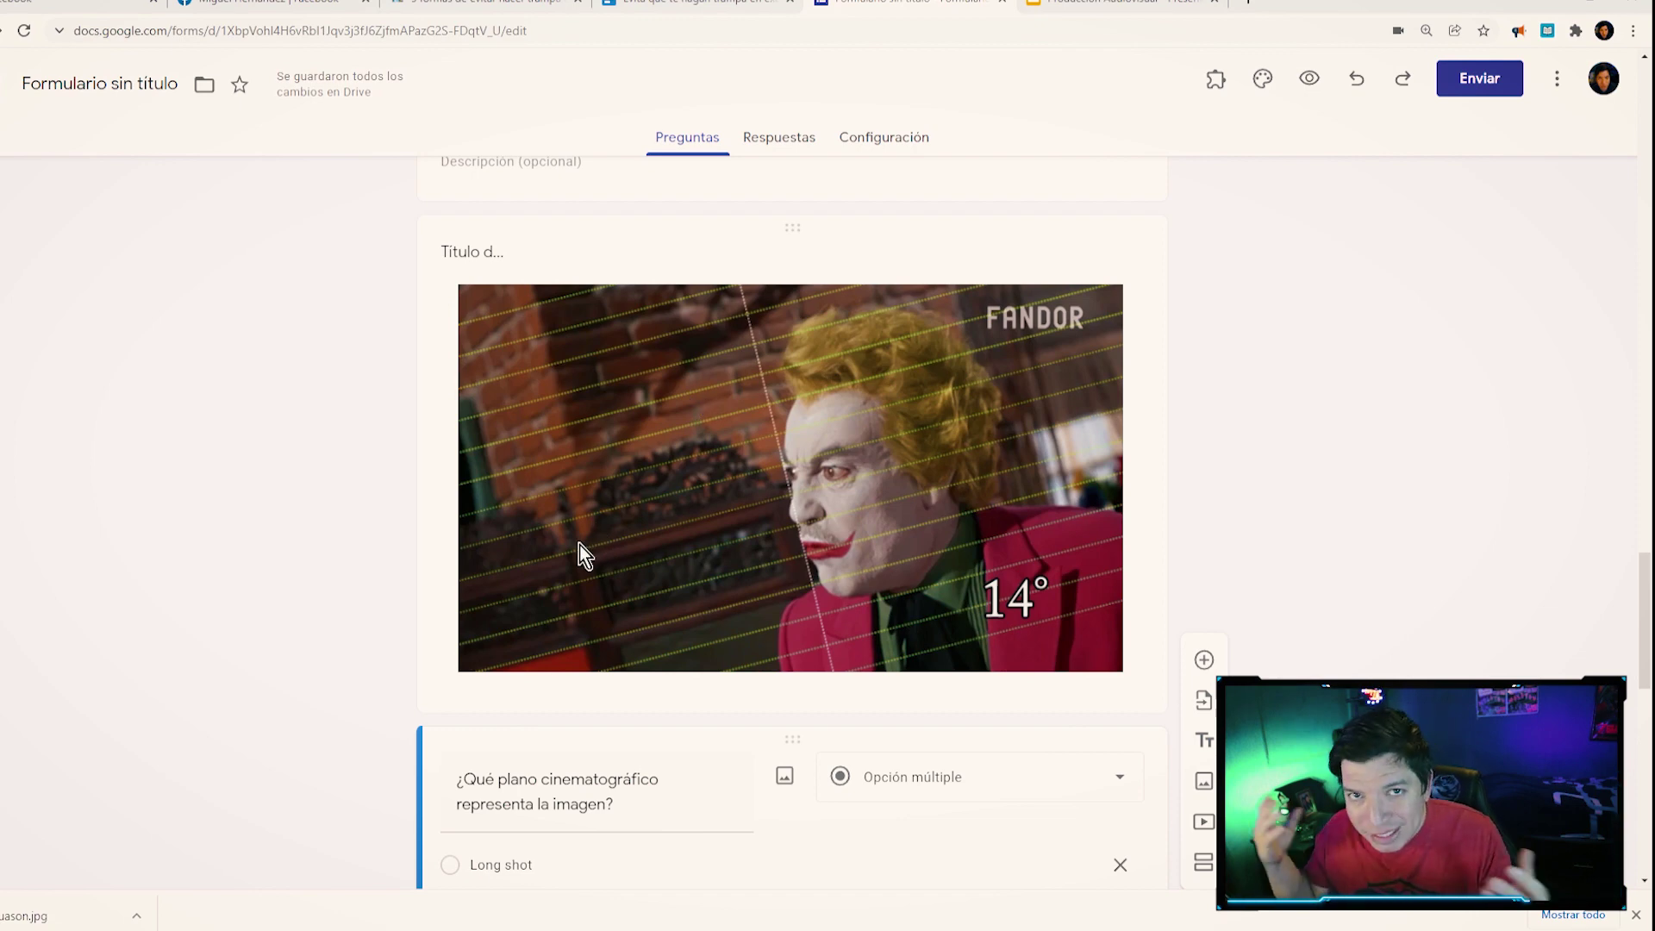
pyautogui.scroll(-10, 579, 545)
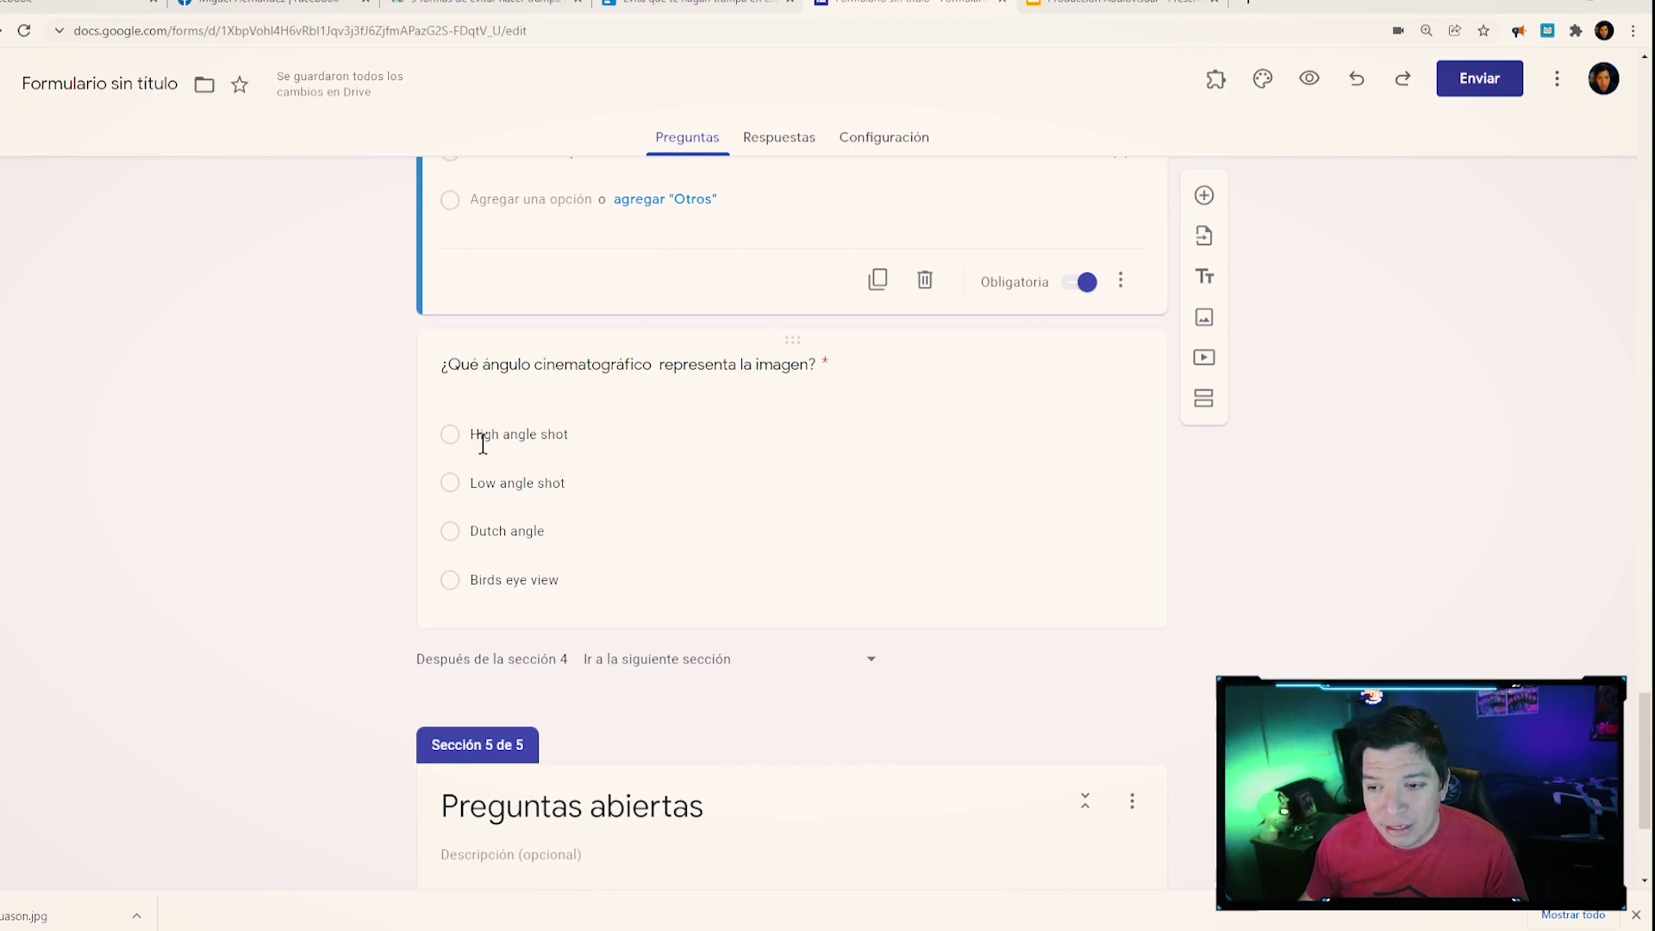
pyautogui.scroll(2, 554, 580)
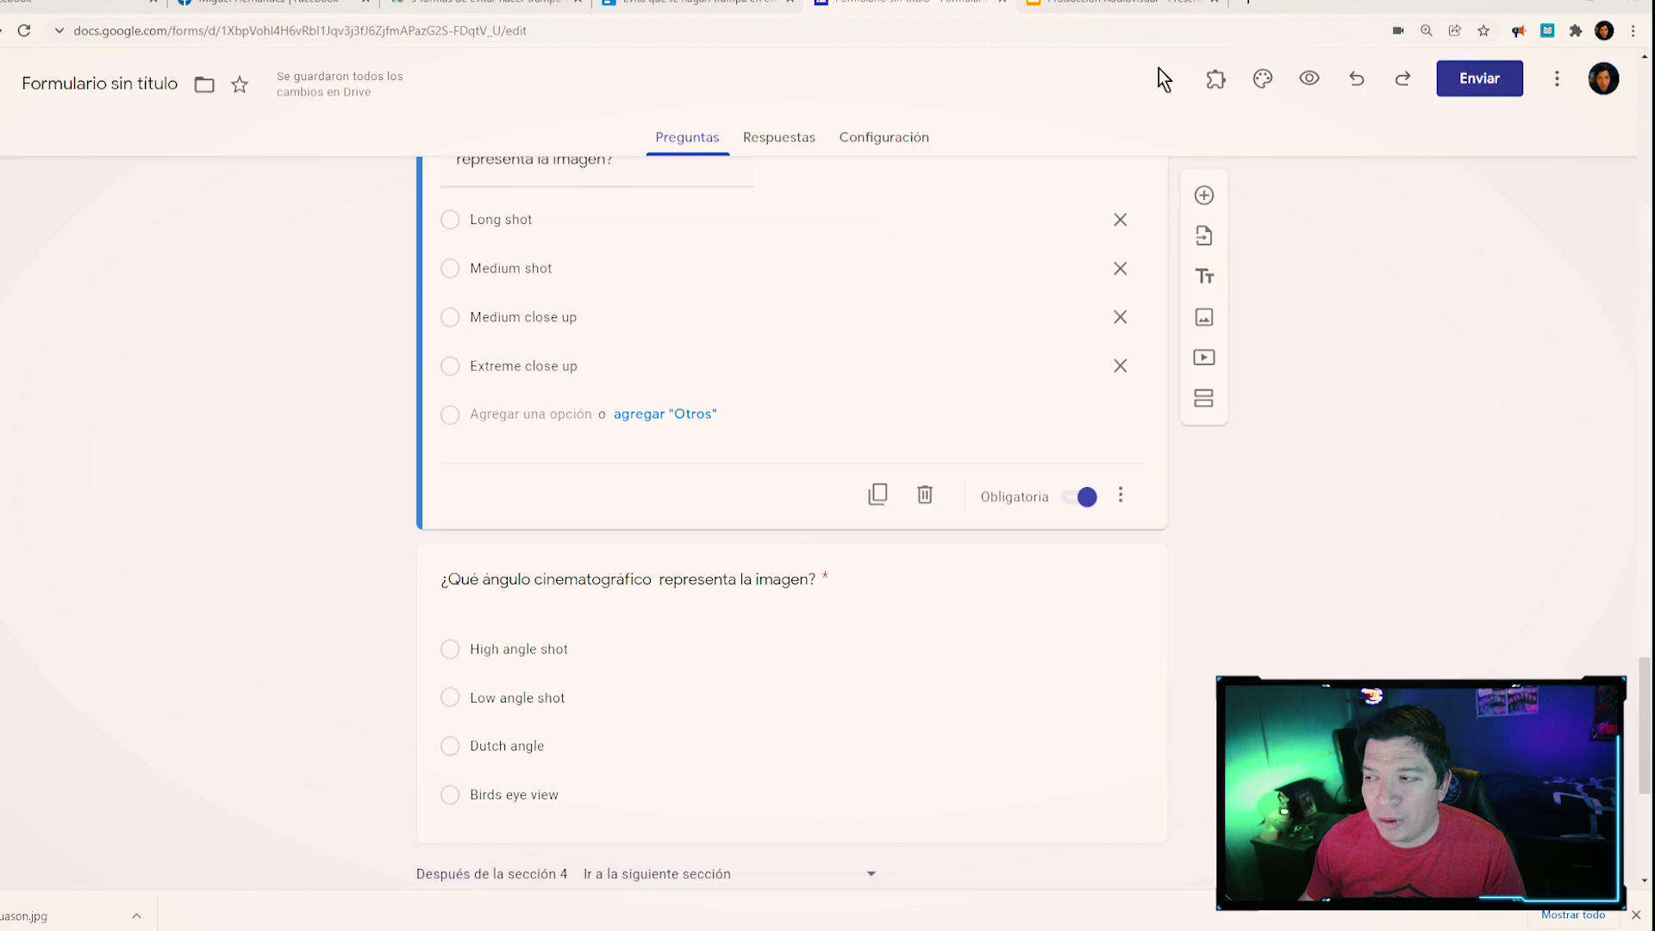
# - Examine the Preguntas sobre imagen page in the Examen ejemplo form, including its picture and both multiple-choice questions
pyautogui.click(1310, 78)
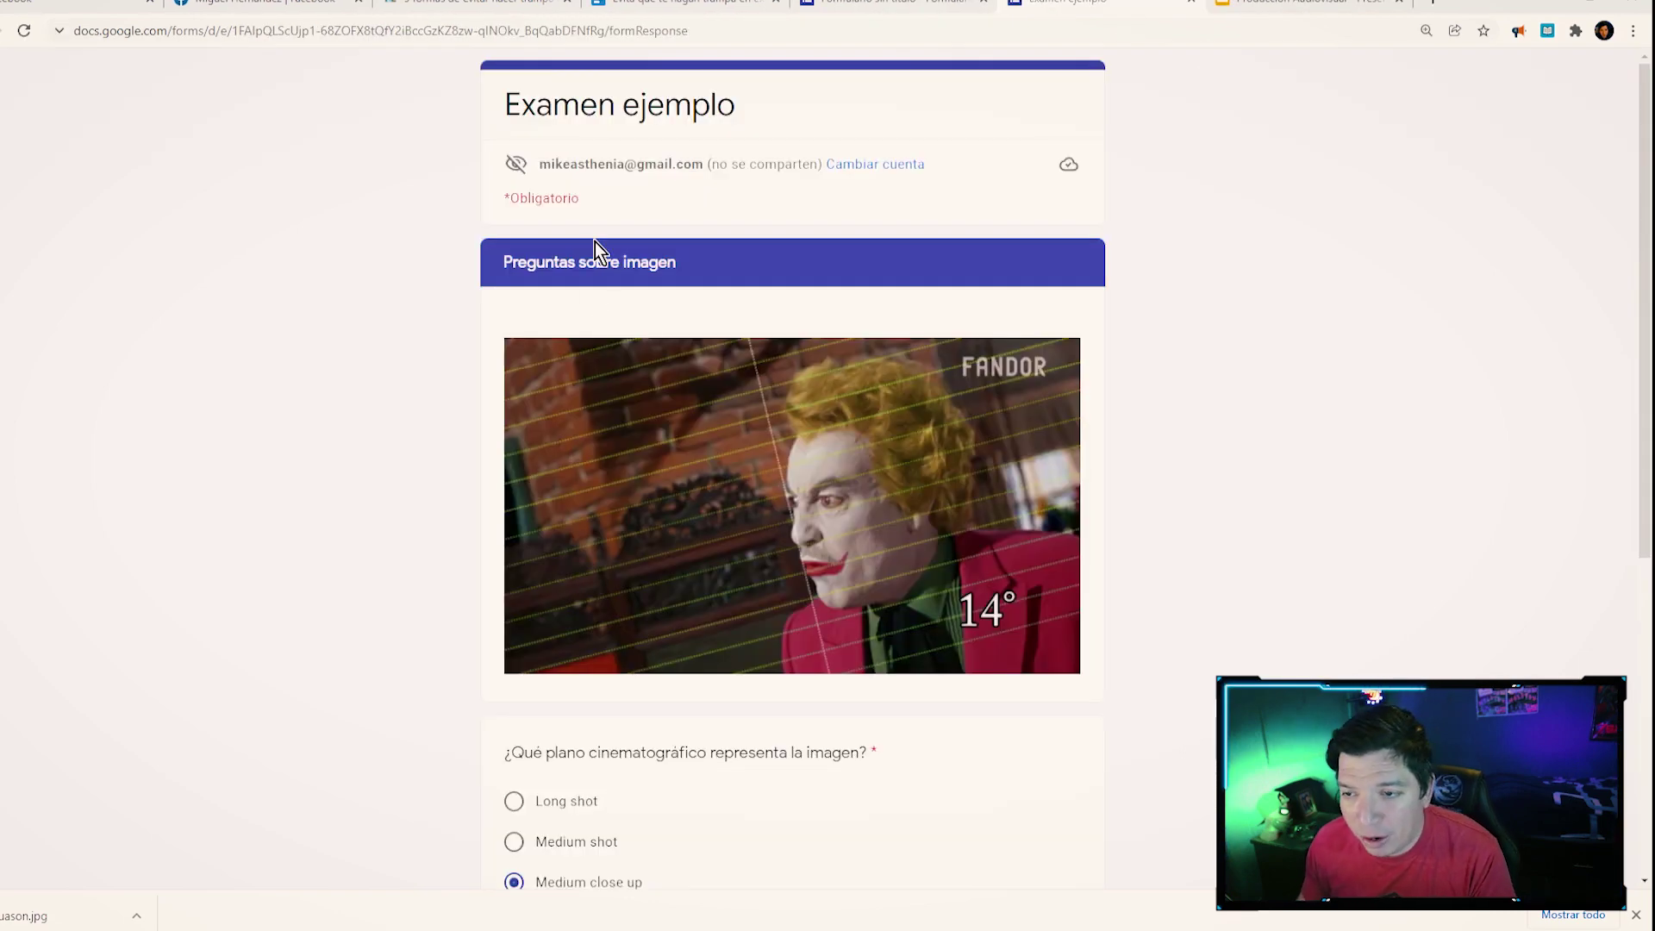
pyautogui.scroll(-2, 690, 447)
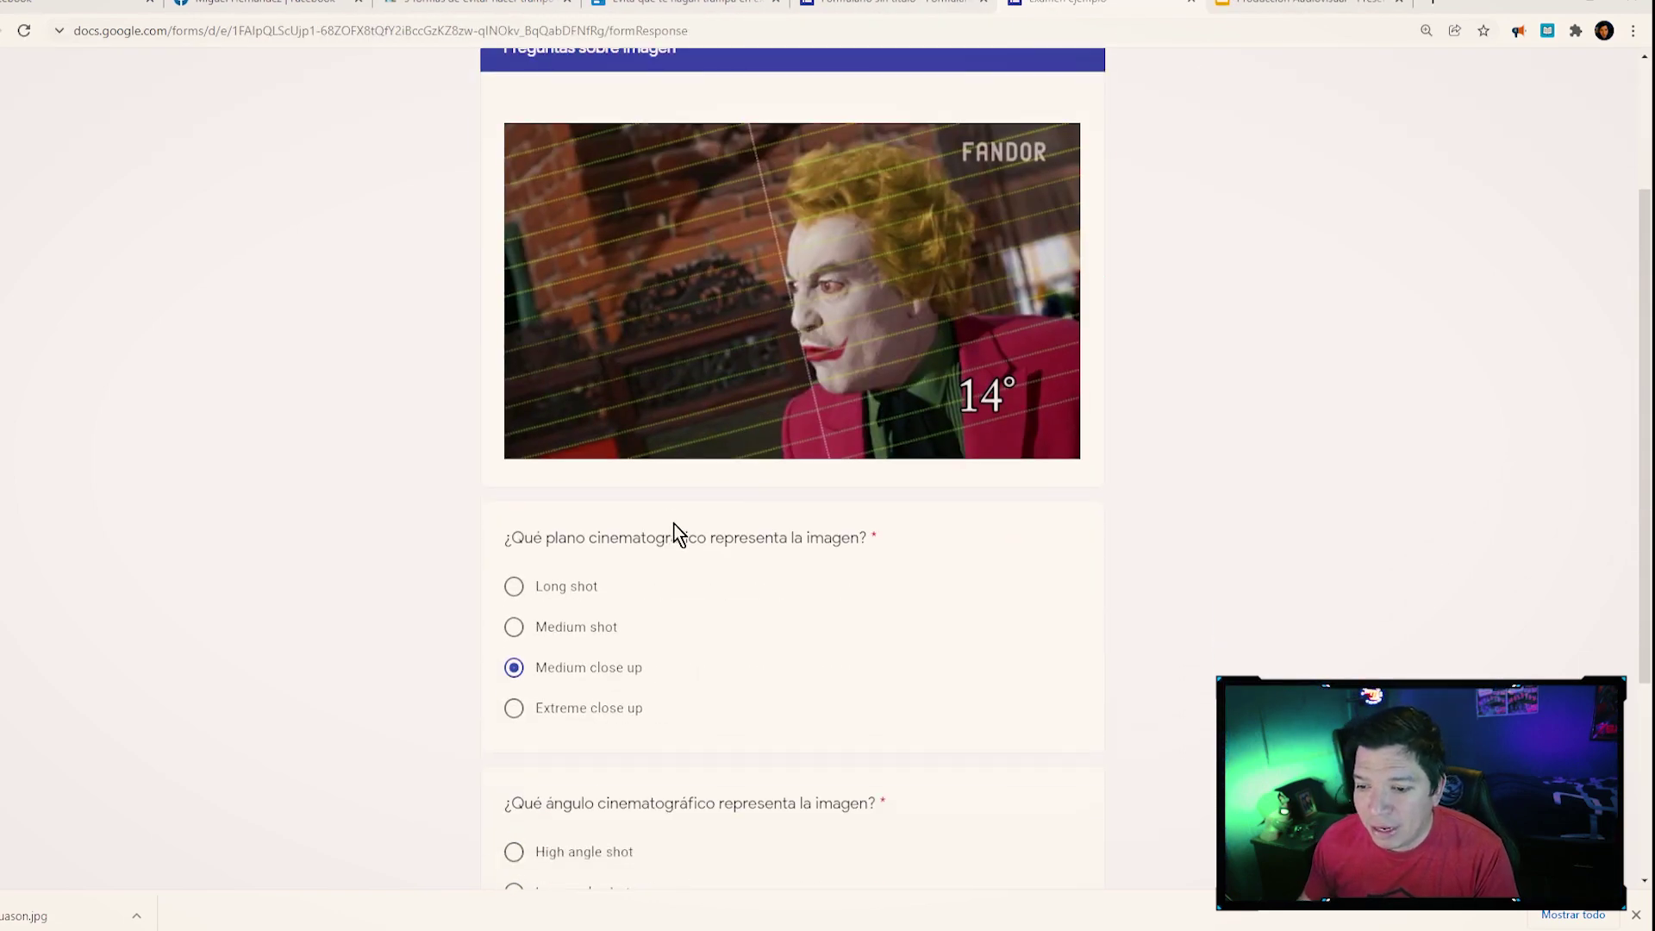
pyautogui.scroll(-2, 690, 508)
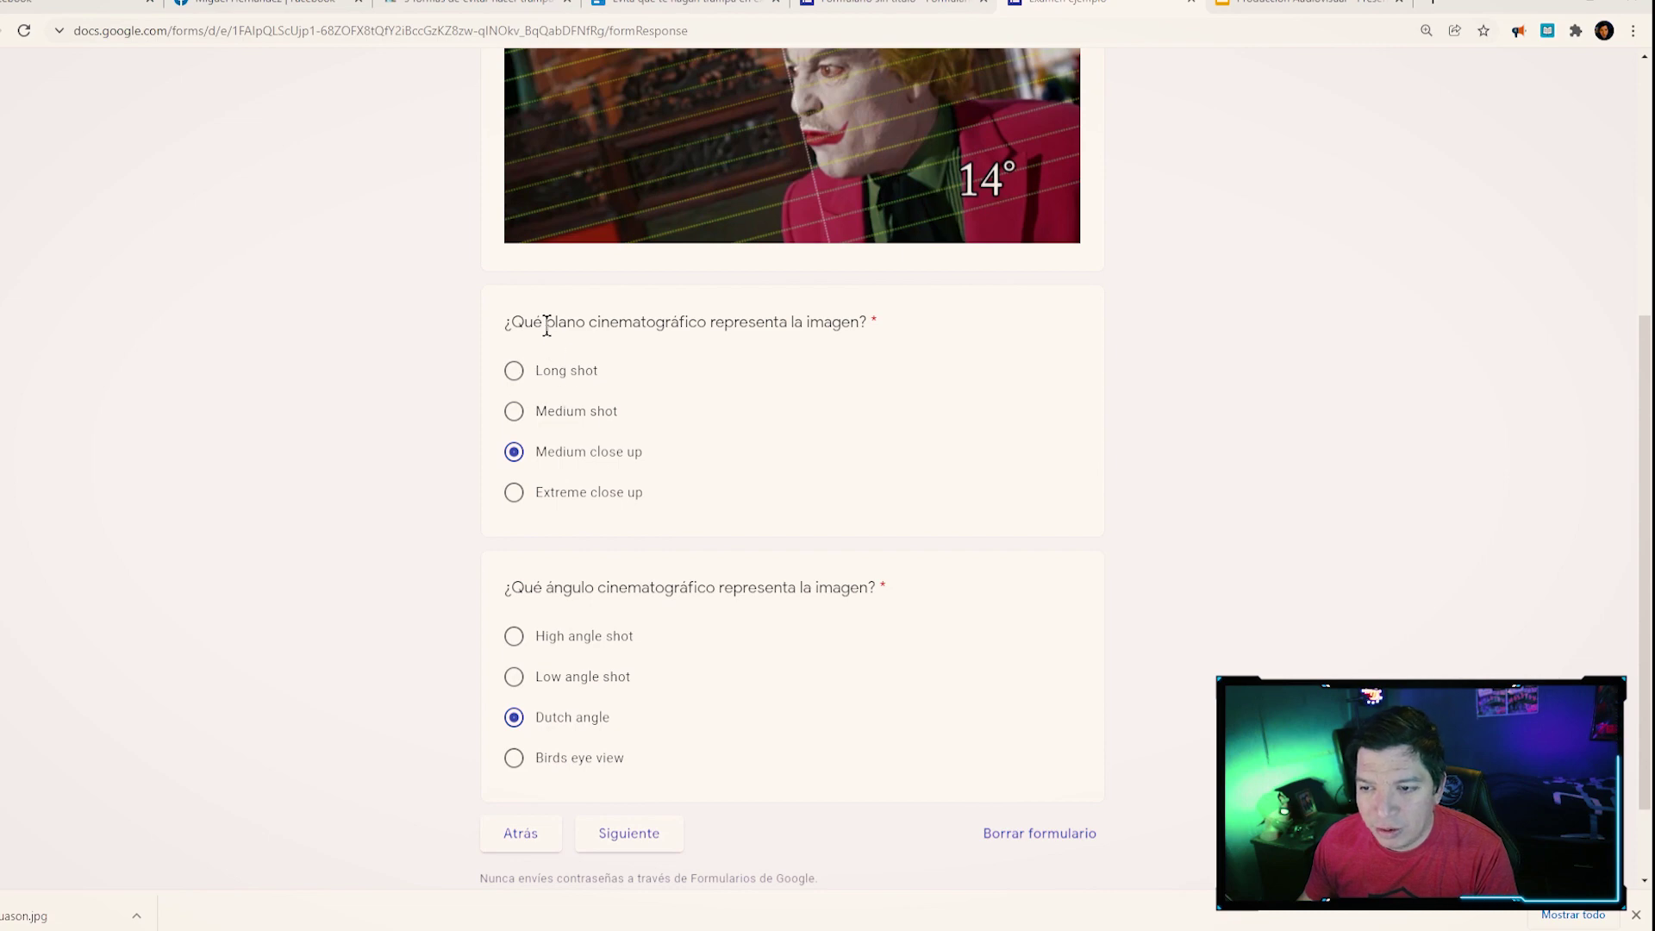
pyautogui.scroll(4, 656, 414)
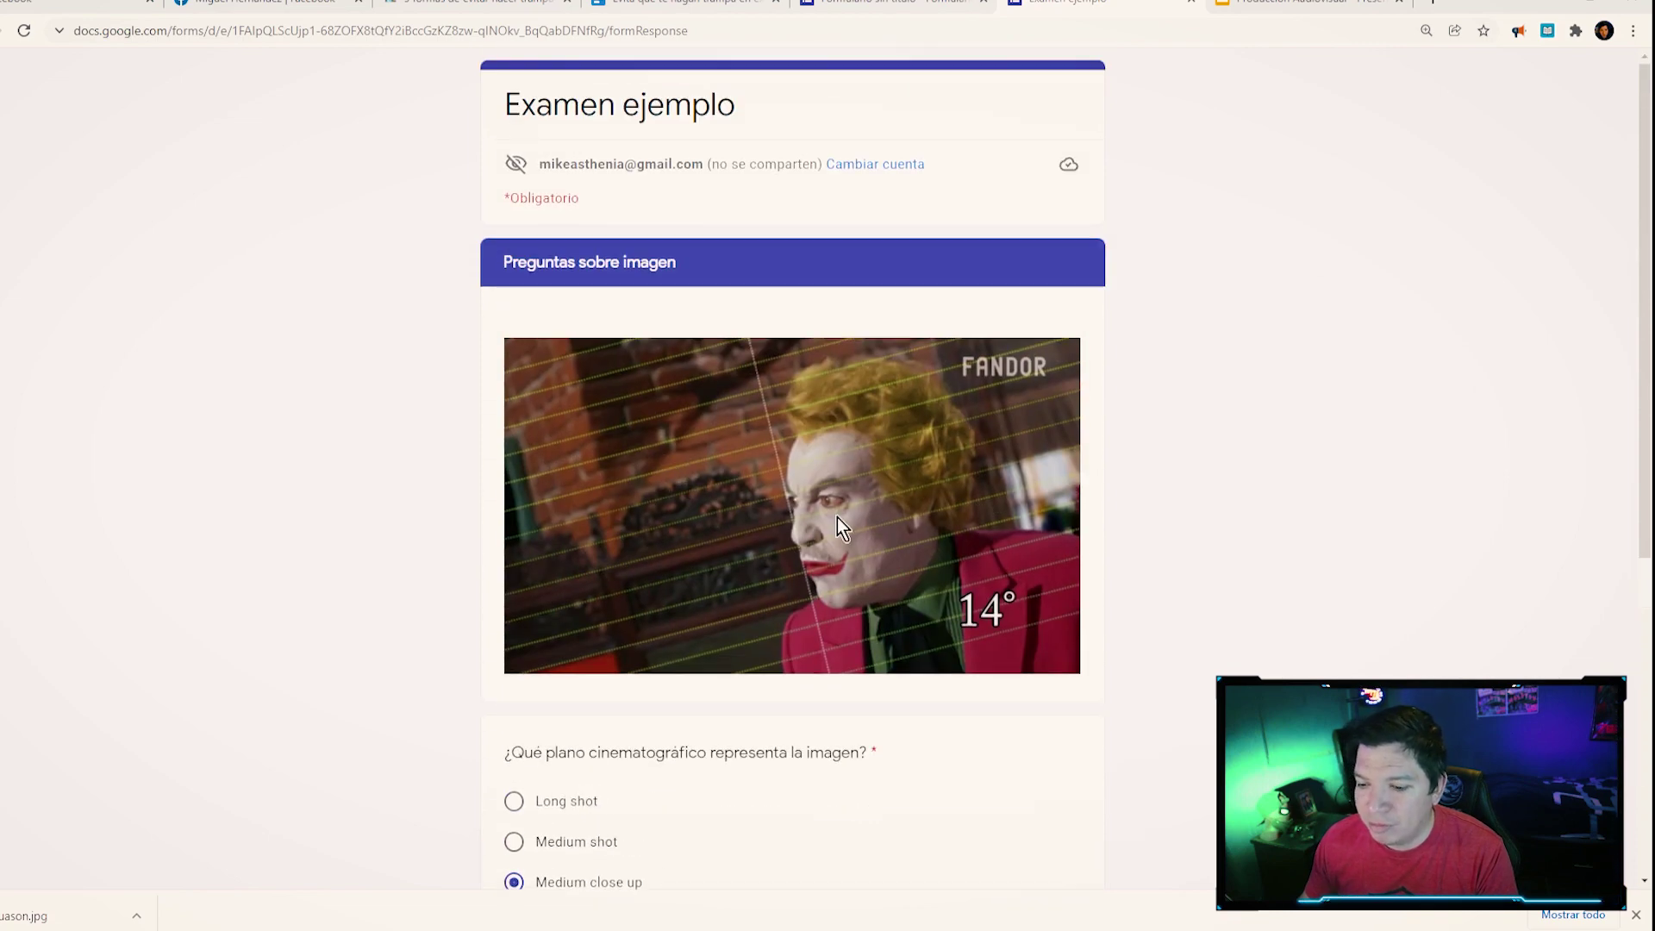
pyautogui.scroll(-5, 895, 542)
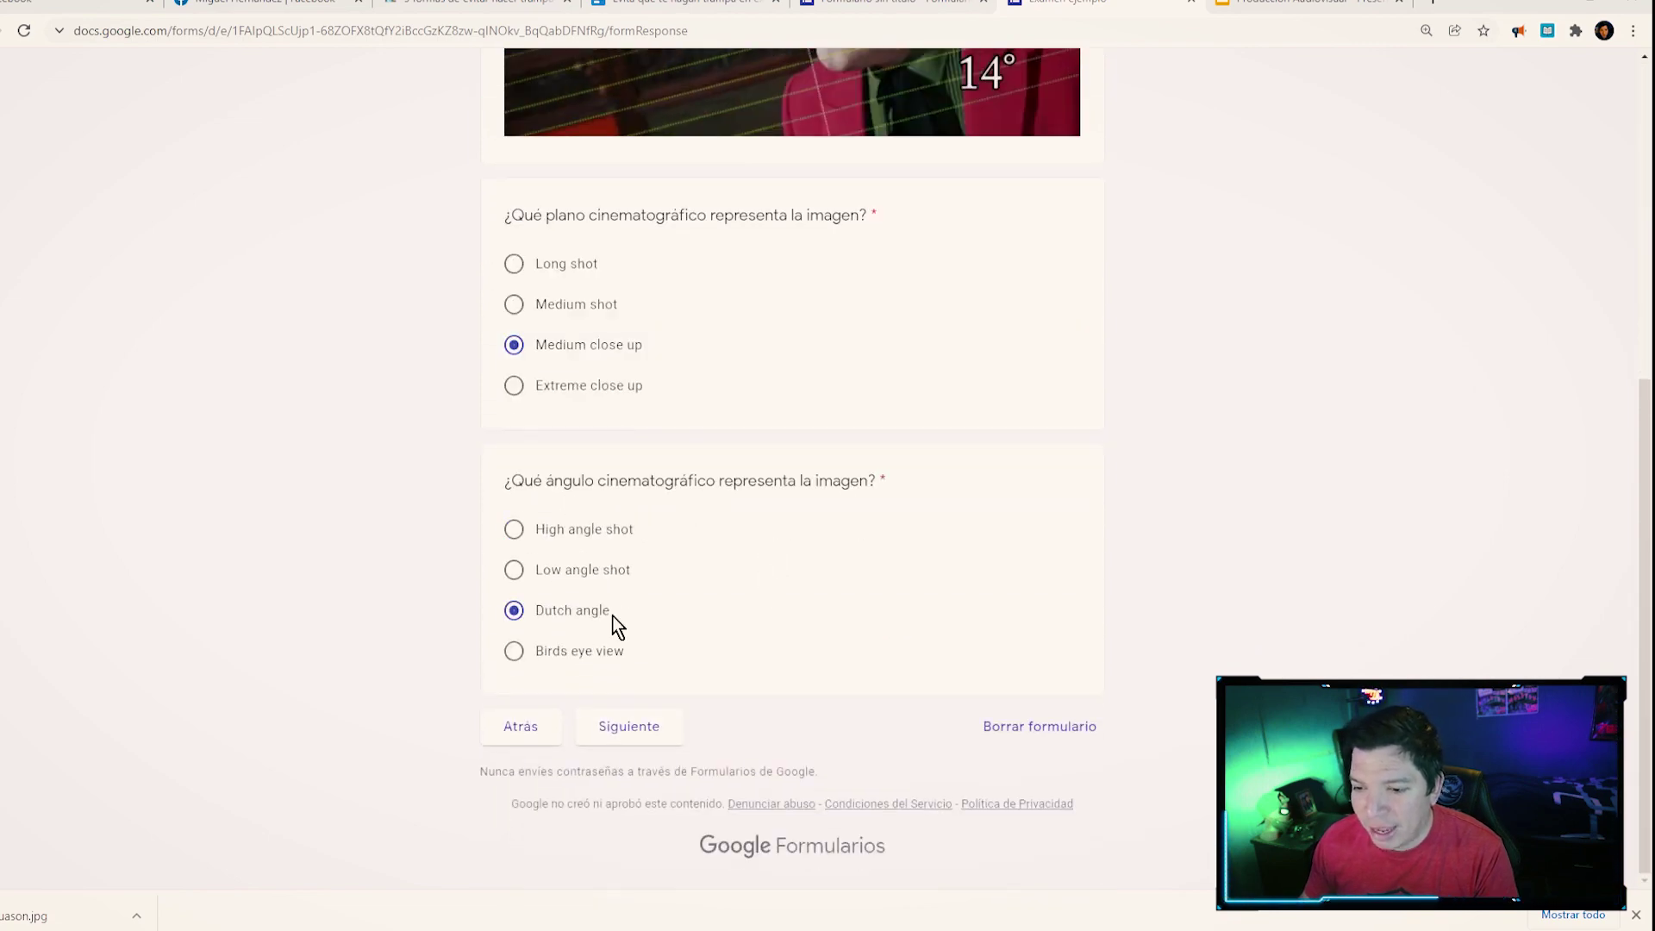
pyautogui.scroll(4, 574, 618)
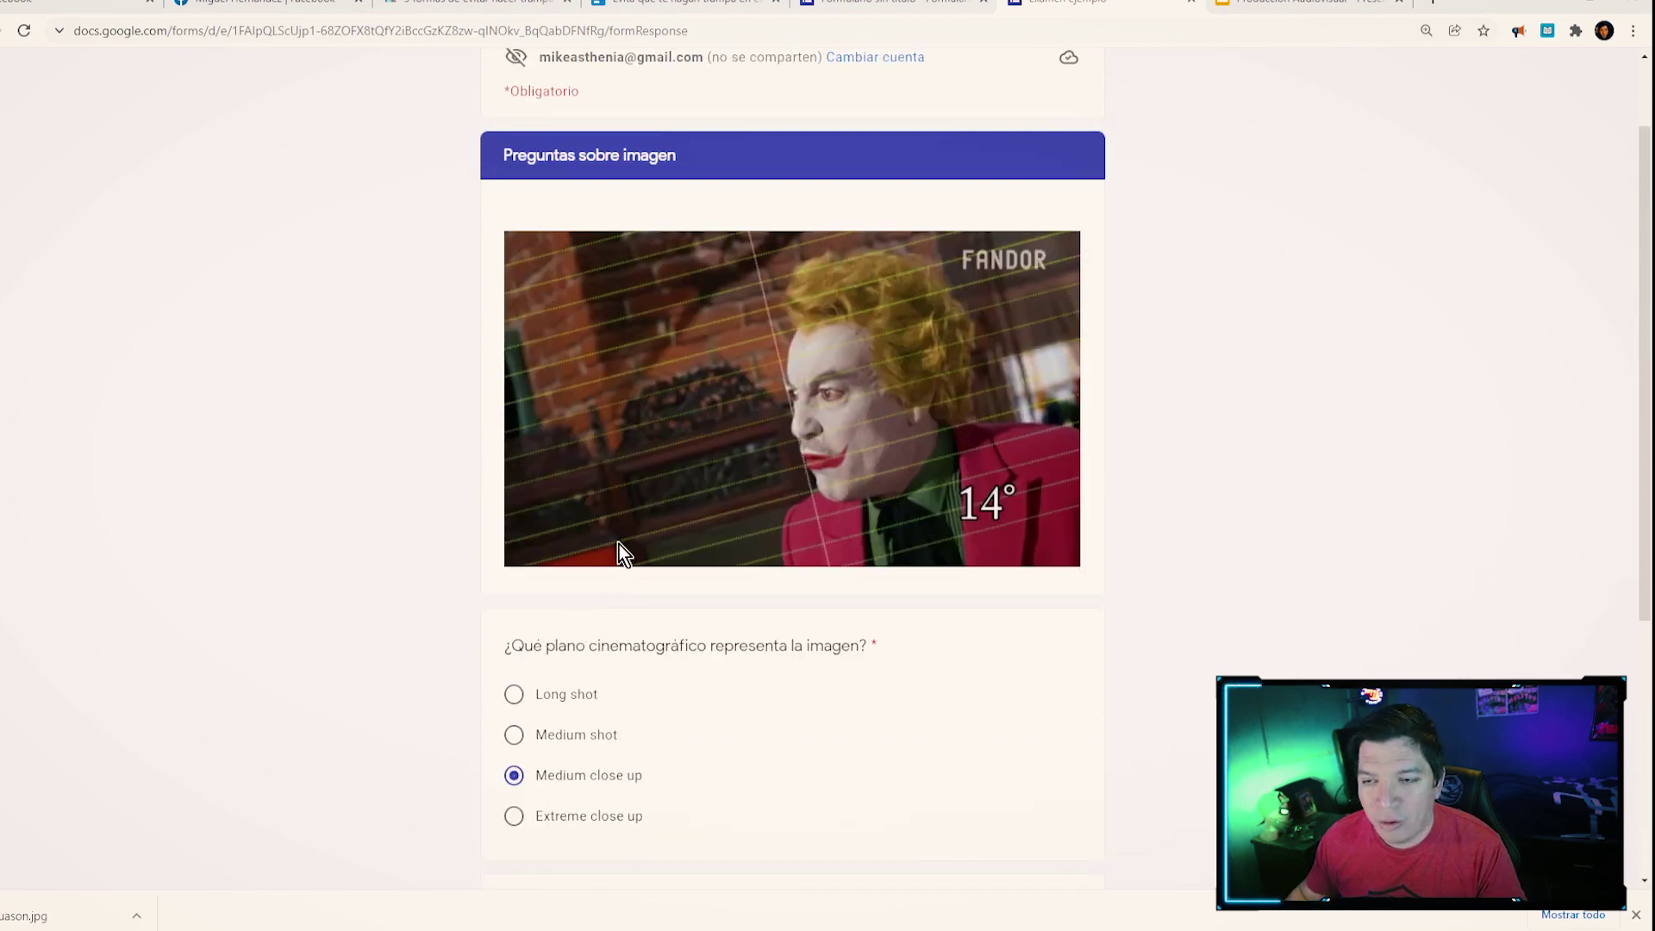
pyautogui.scroll(-4, 621, 547)
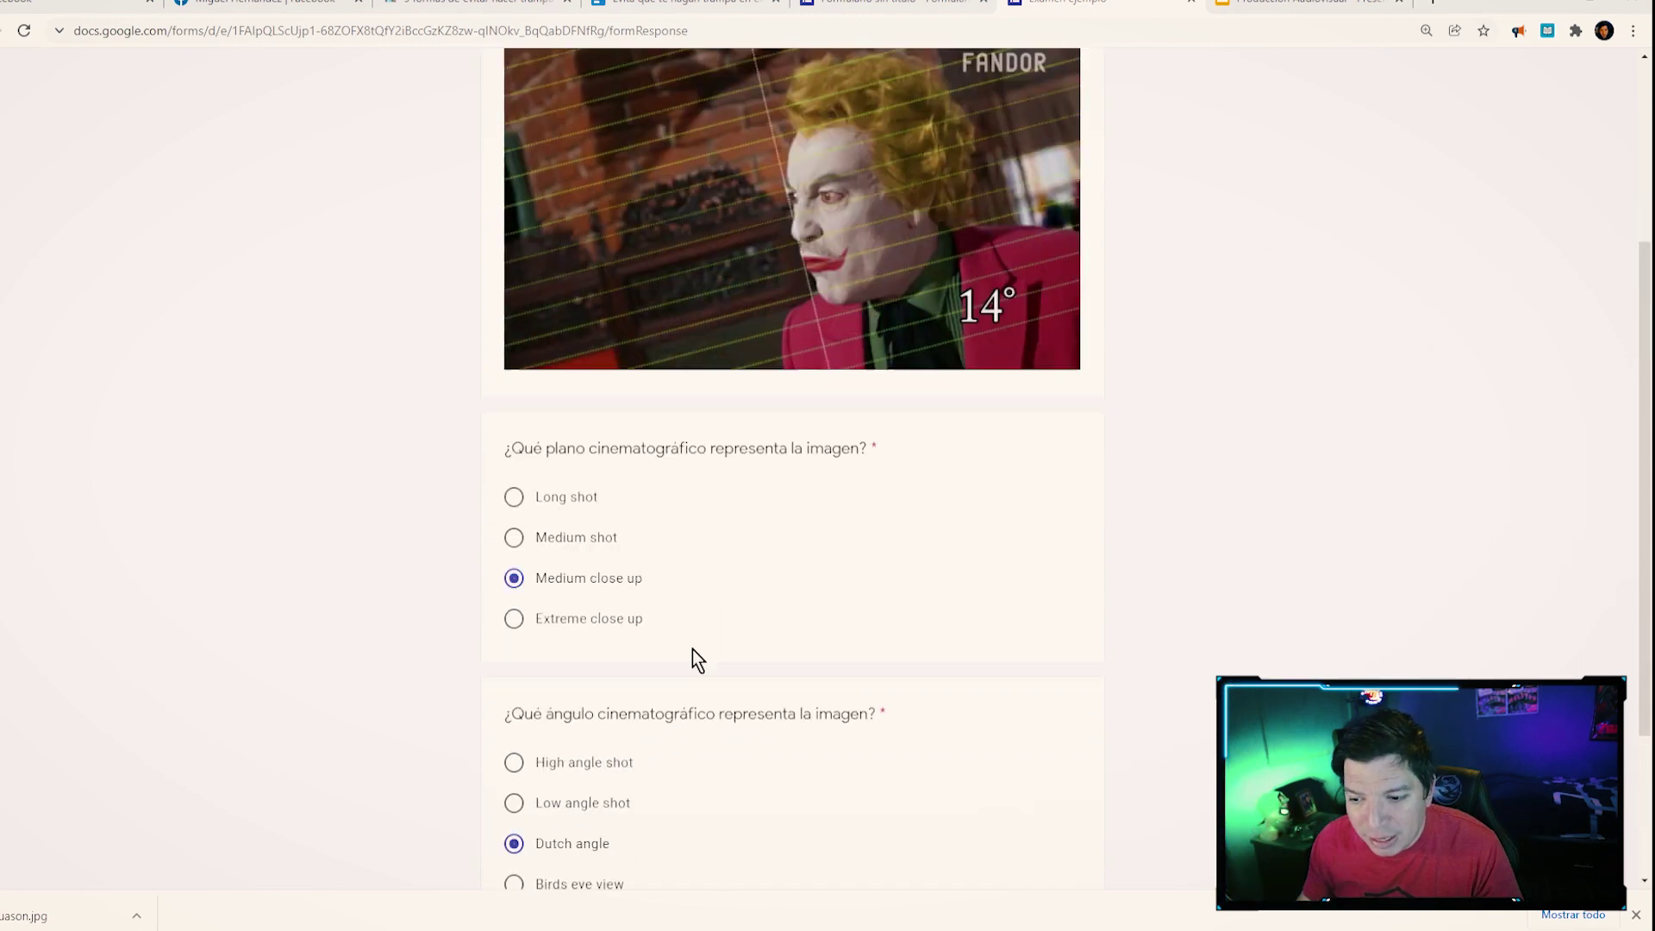
pyautogui.scroll(2, 639, 464)
pyautogui.scroll(-2, 625, 612)
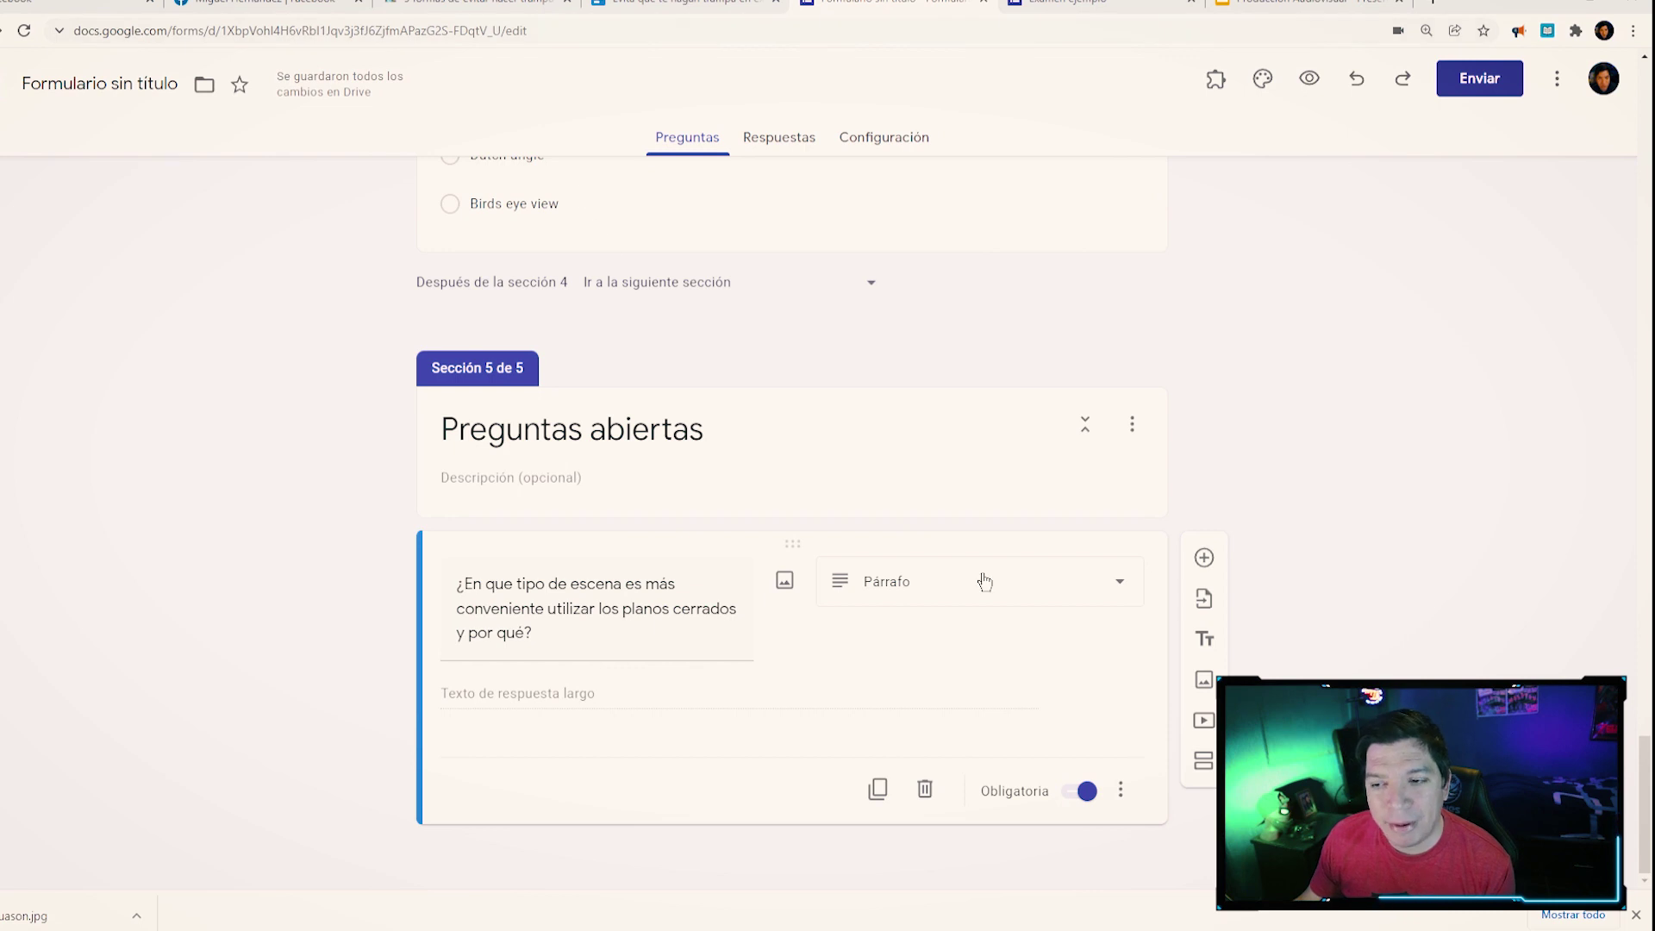
# - Review the open question in section 5, "Preguntas abiertas", and keep its type as Párrafo
pyautogui.tripleClick(487, 362)
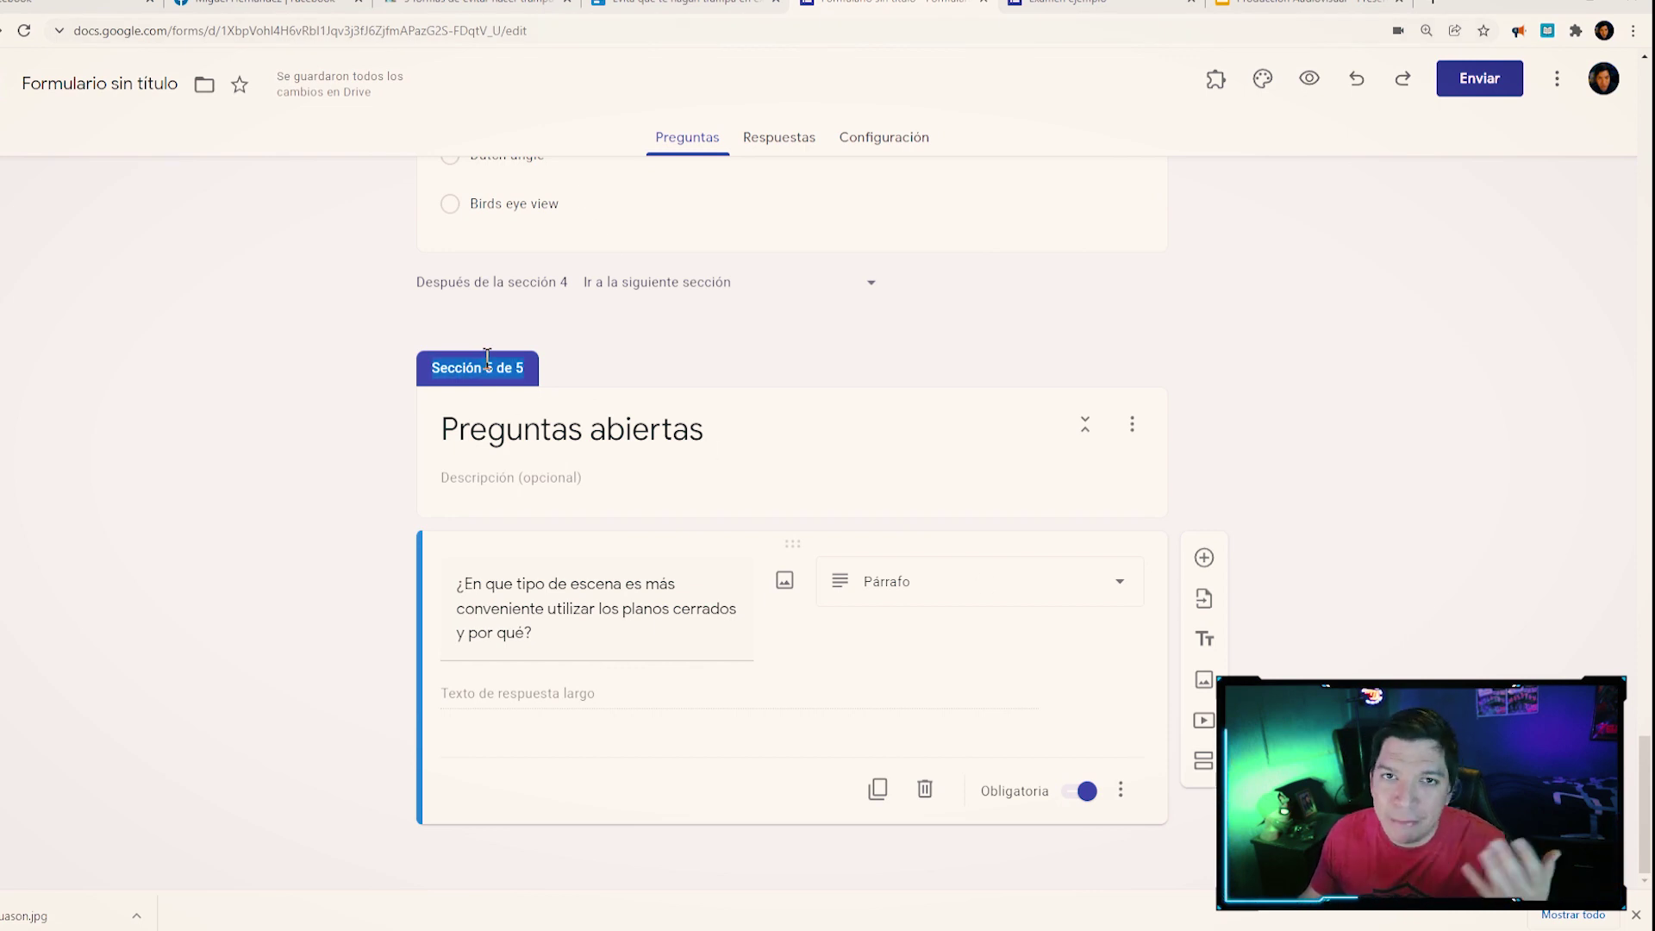
pyautogui.click(490, 368)
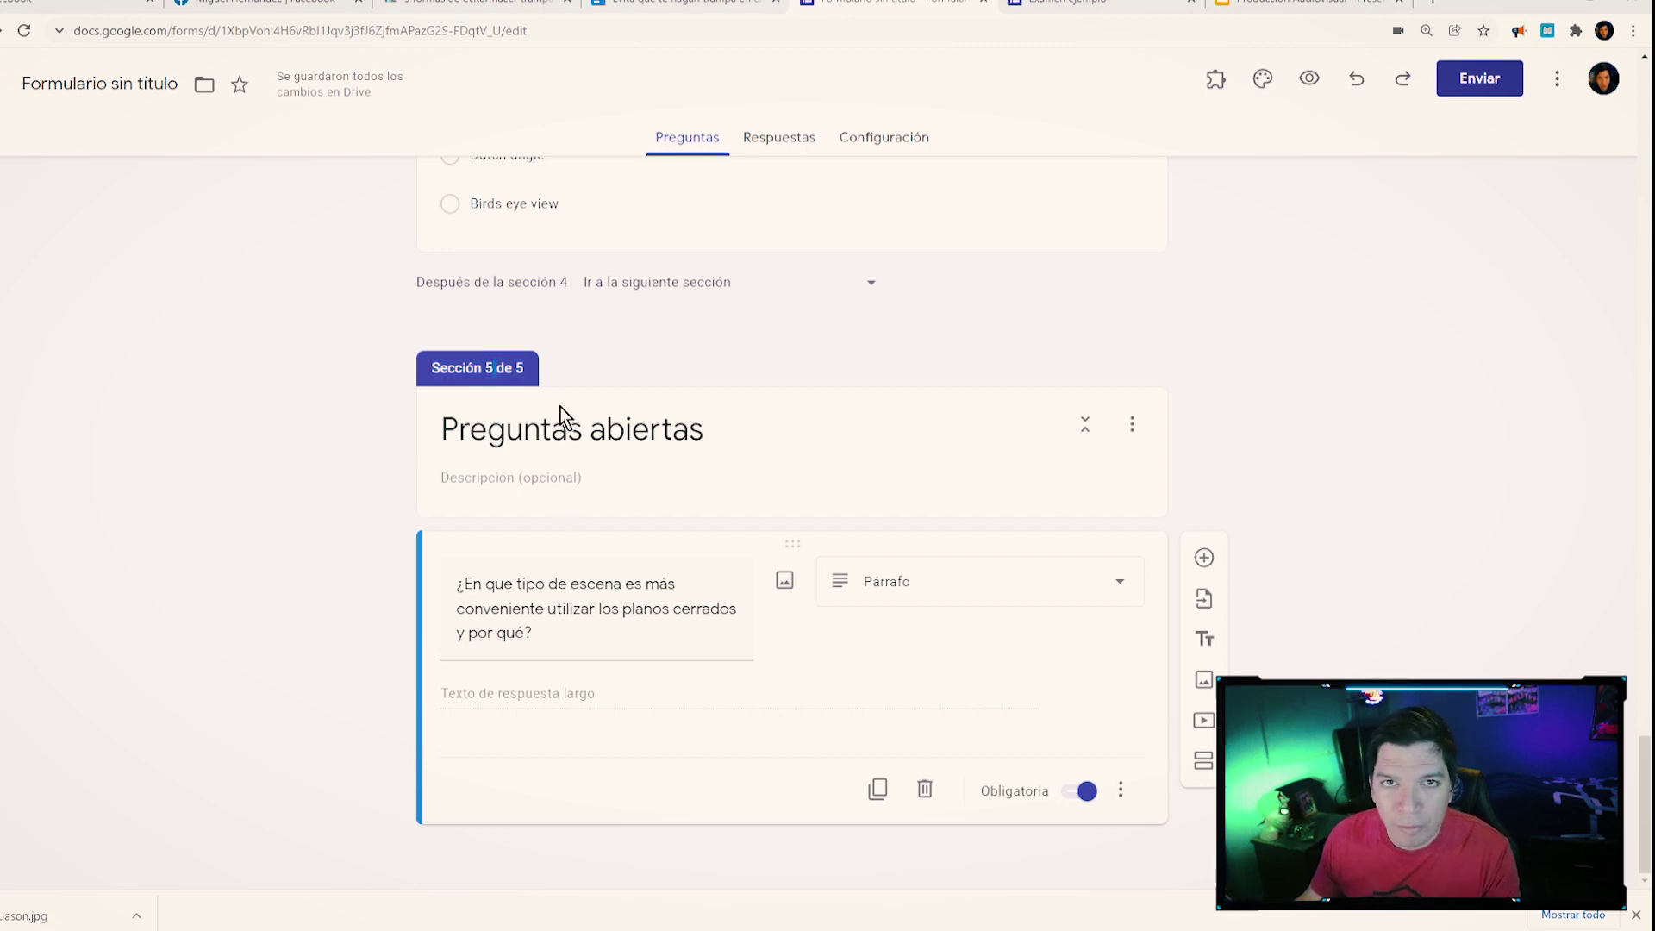
pyautogui.tripleClick(555, 595)
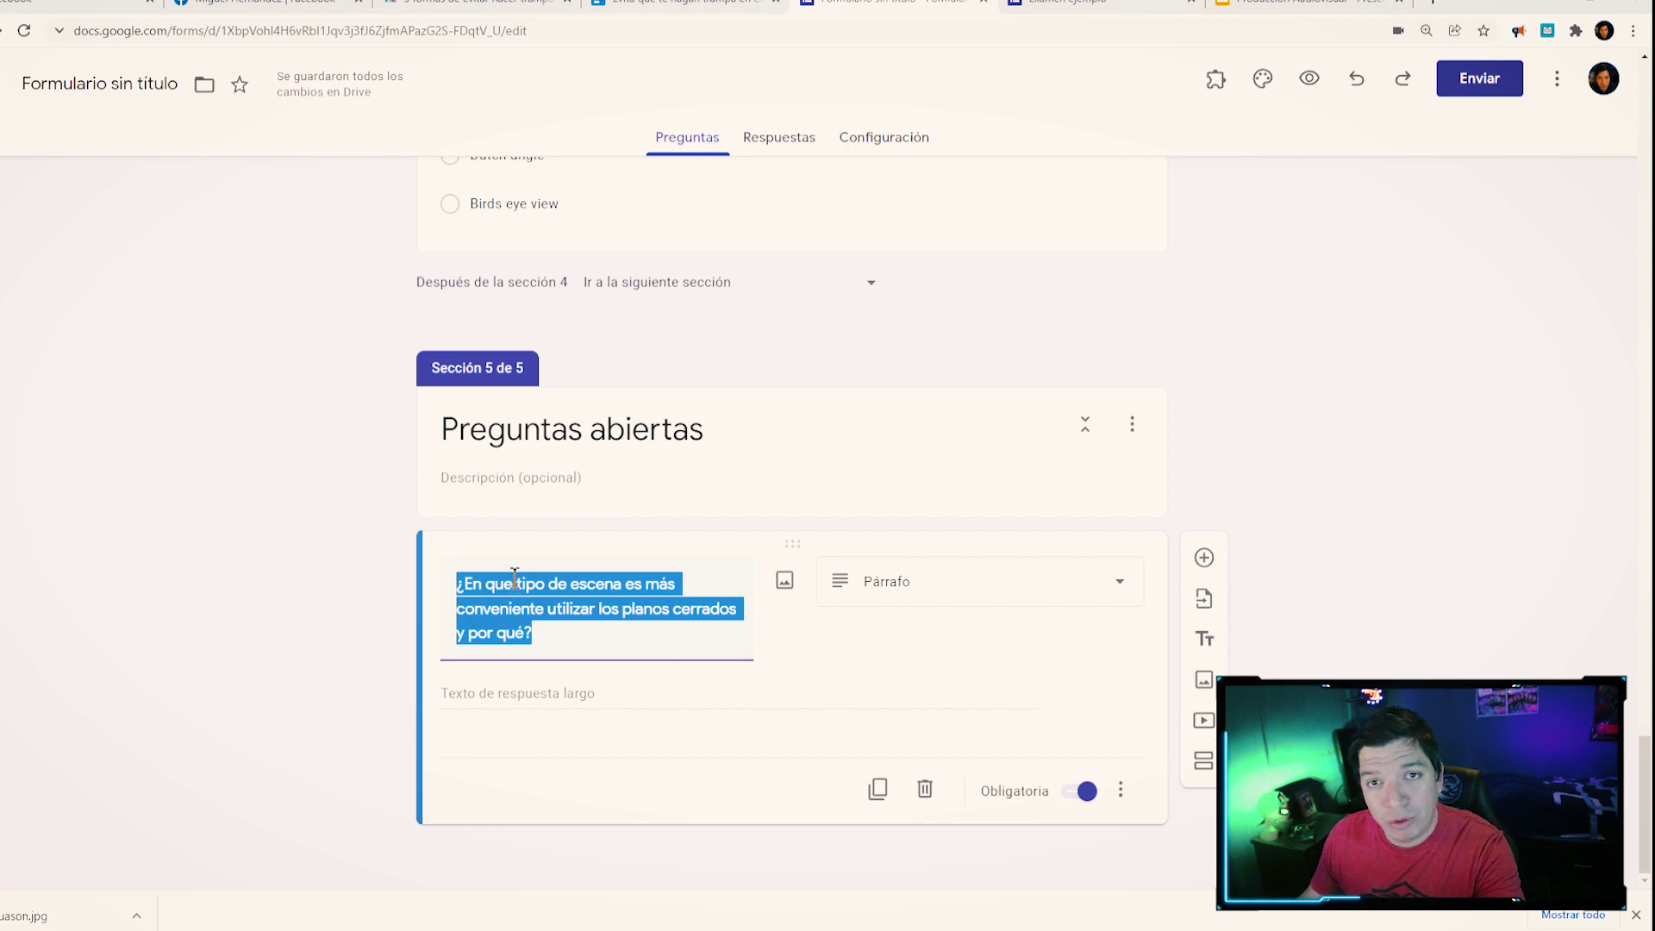
pyautogui.click(866, 586)
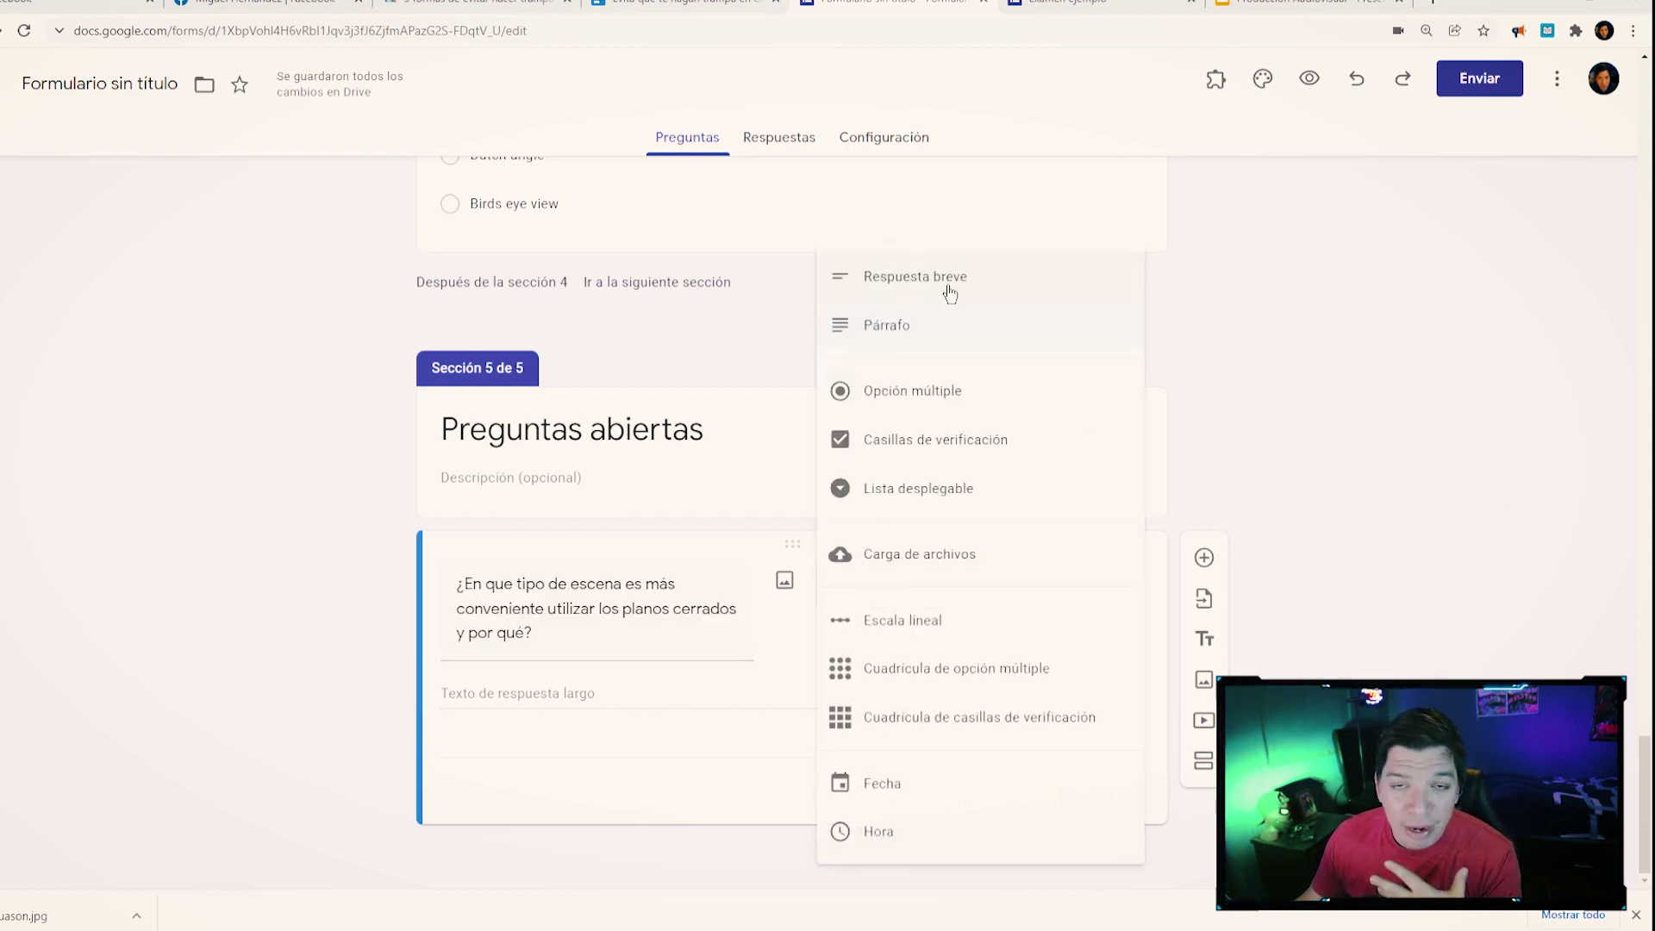
pyautogui.click(892, 324)
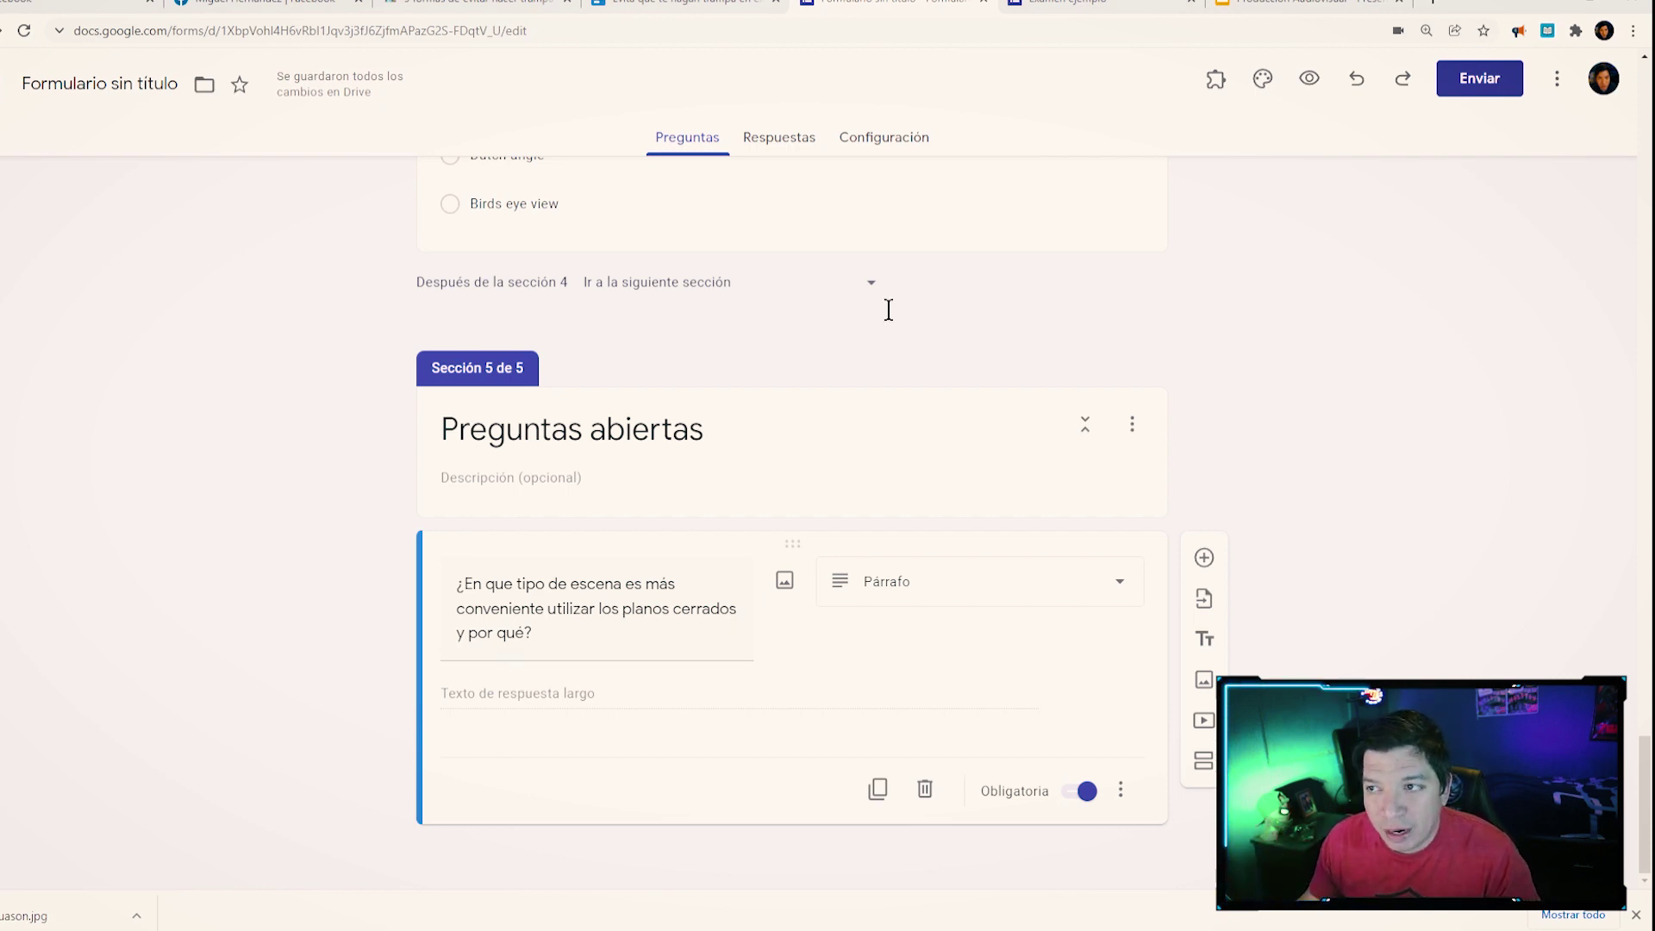
# - In the Examen ejemplo form, enter "ja<djfdjsdjds" as a test answer to the question on the Preguntas abiertas page
pyautogui.hotkey('ctrl', 'Tab')
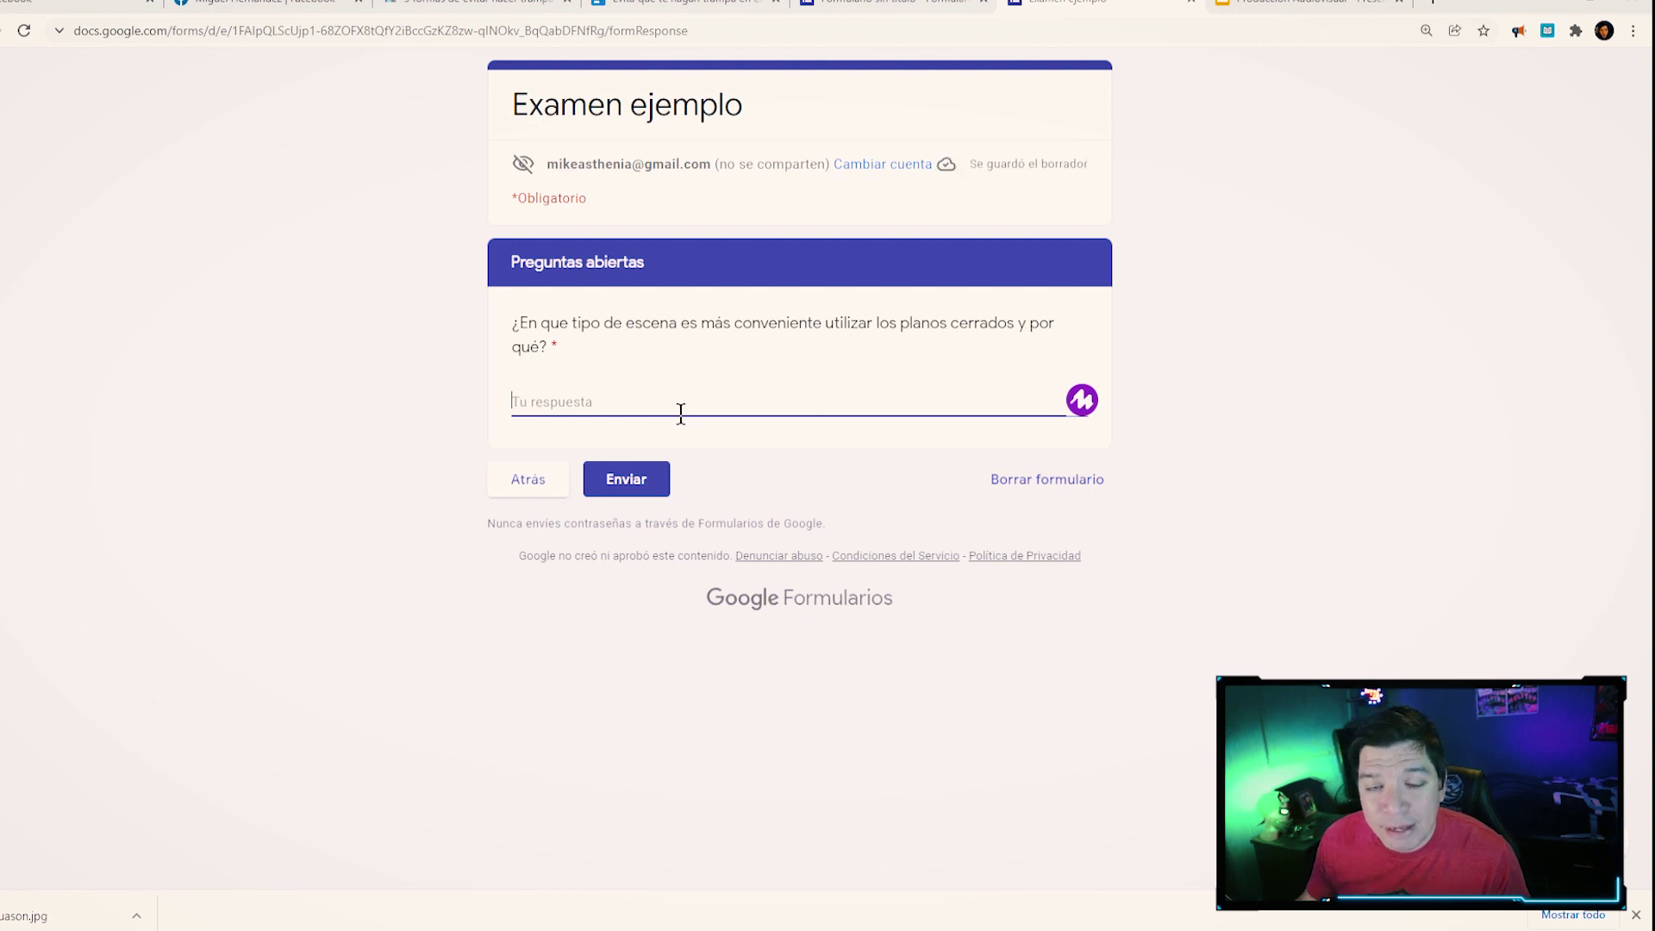
pyautogui.moveTo(528, 246); pyautogui.dragTo(688, 293)
pyautogui.moveTo(548, 344); pyautogui.dragTo(509, 332)
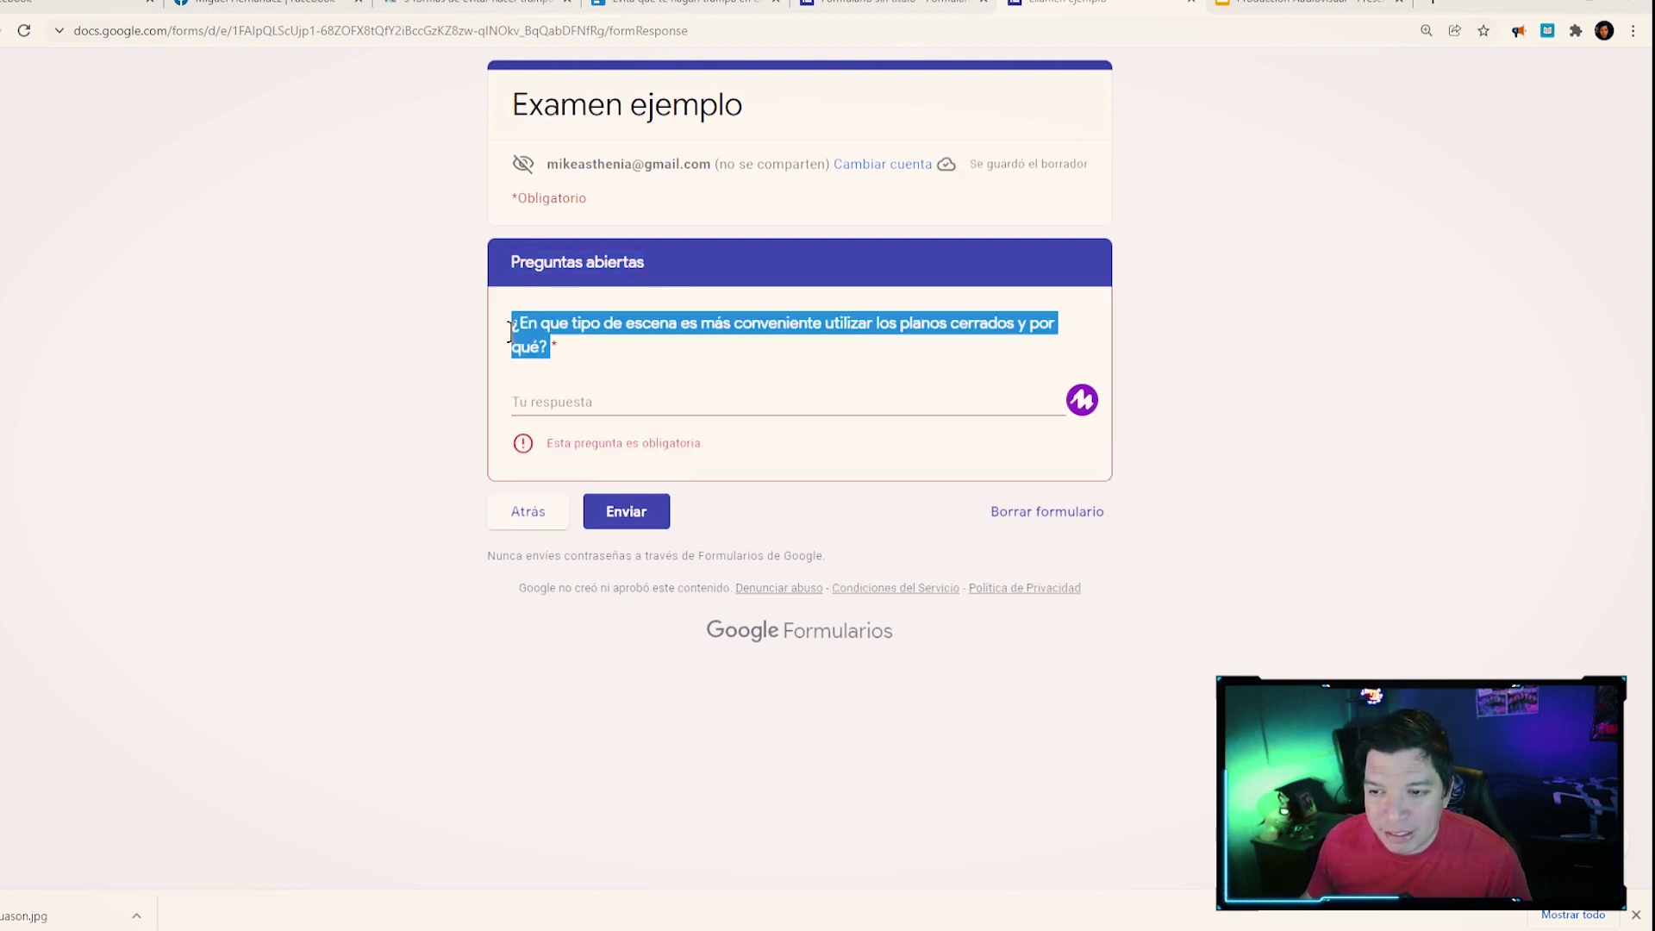
pyautogui.click(575, 392)
pyautogui.write('ja<djfdjsdjds')
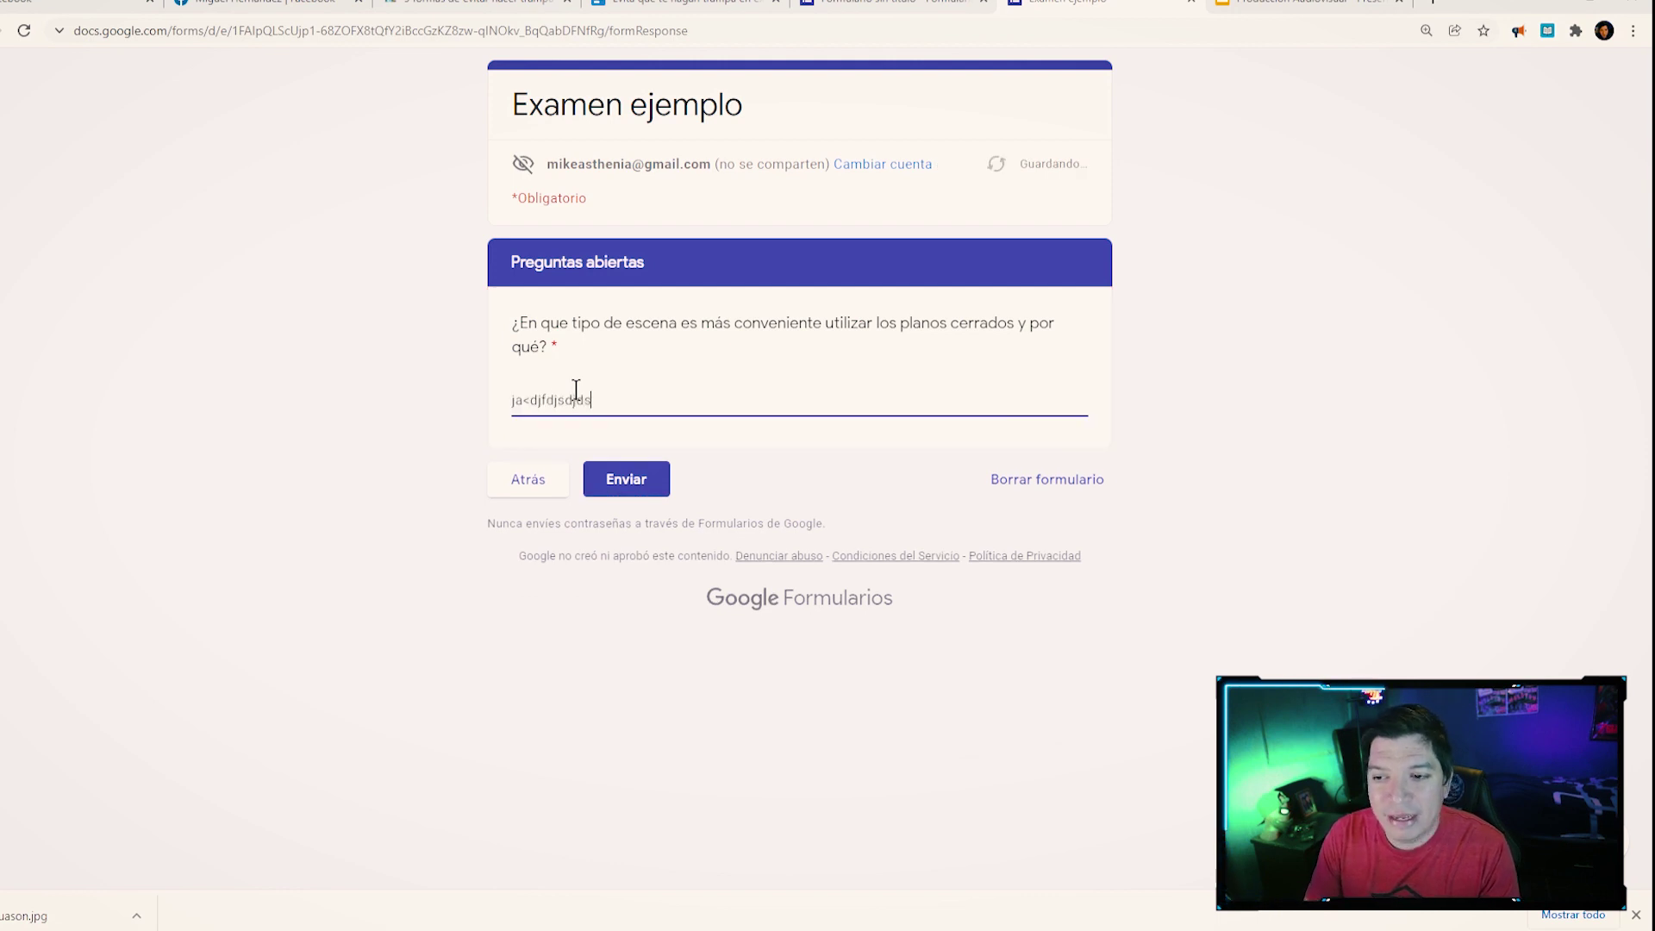